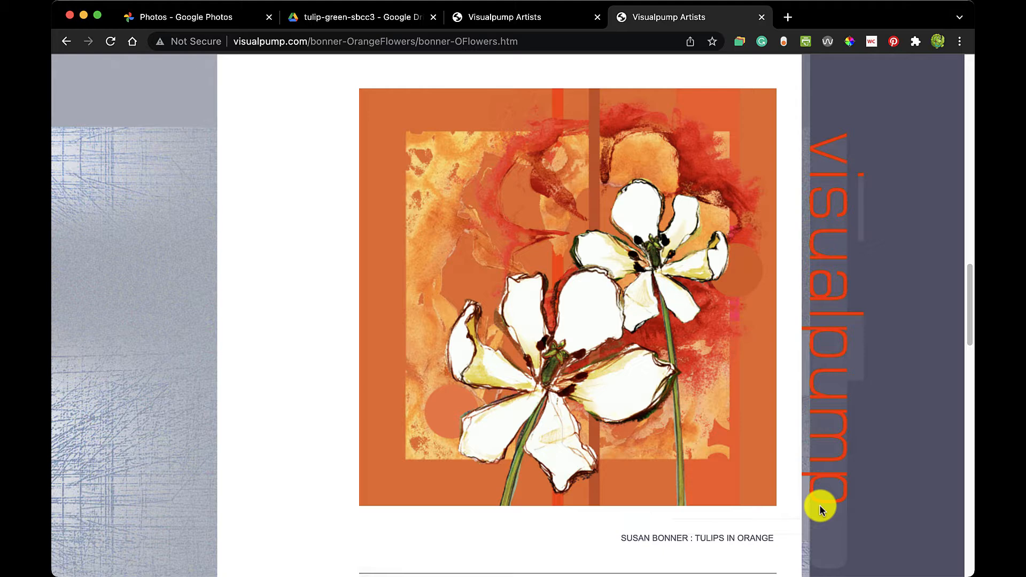
Examine the paintings in the orange "Iconic Sunrise" series and compare them with the "Spring Green Flowers" series on the Visualpump artist pages.
scroll(822, 509, "down", 10)
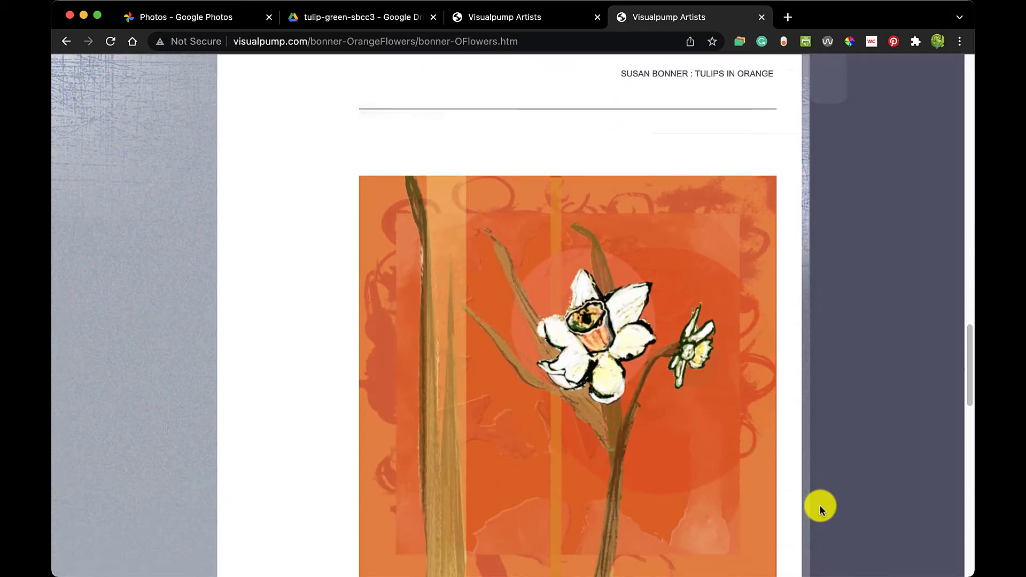
scroll(821, 508, "down", 12)
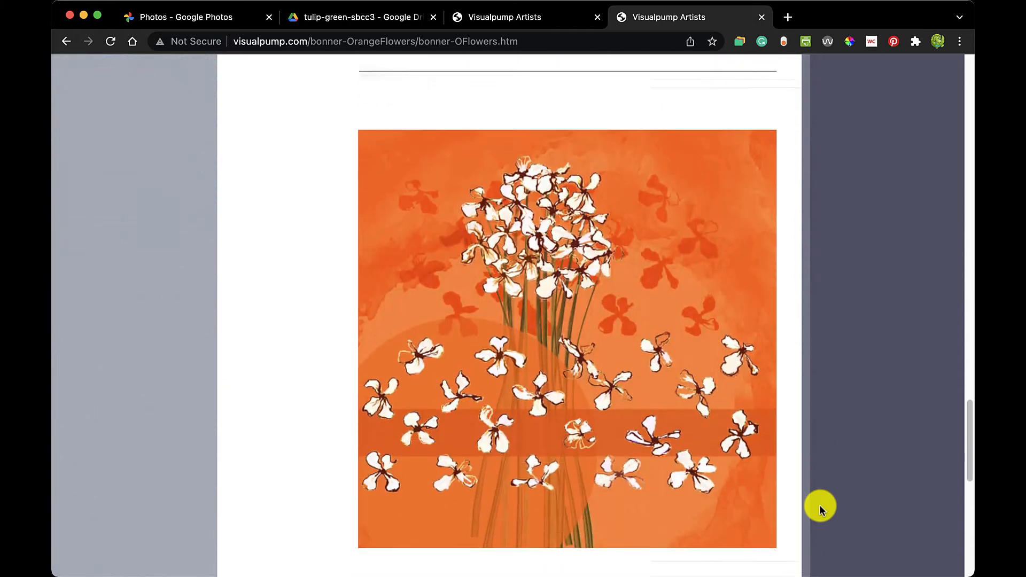
scroll(819, 505, "up", 20)
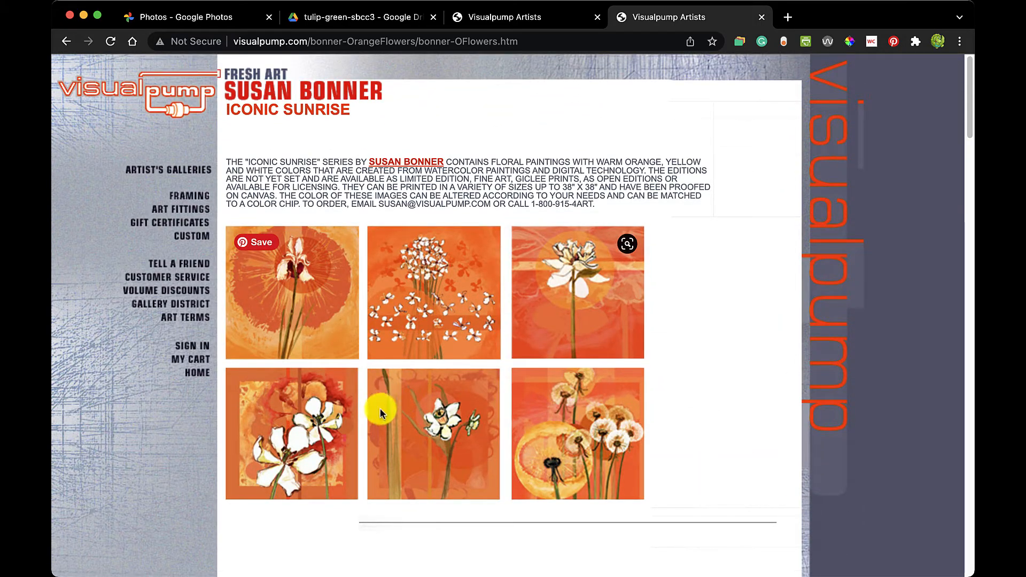
left_click(515, 21)
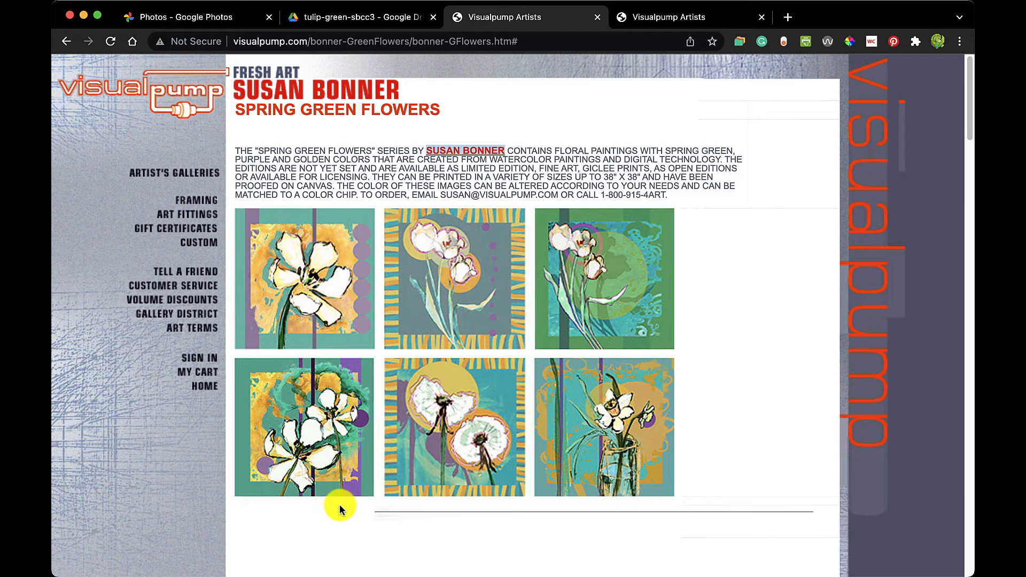
scroll(339, 508, "down", 3)
scroll(338, 504, "down", 10)
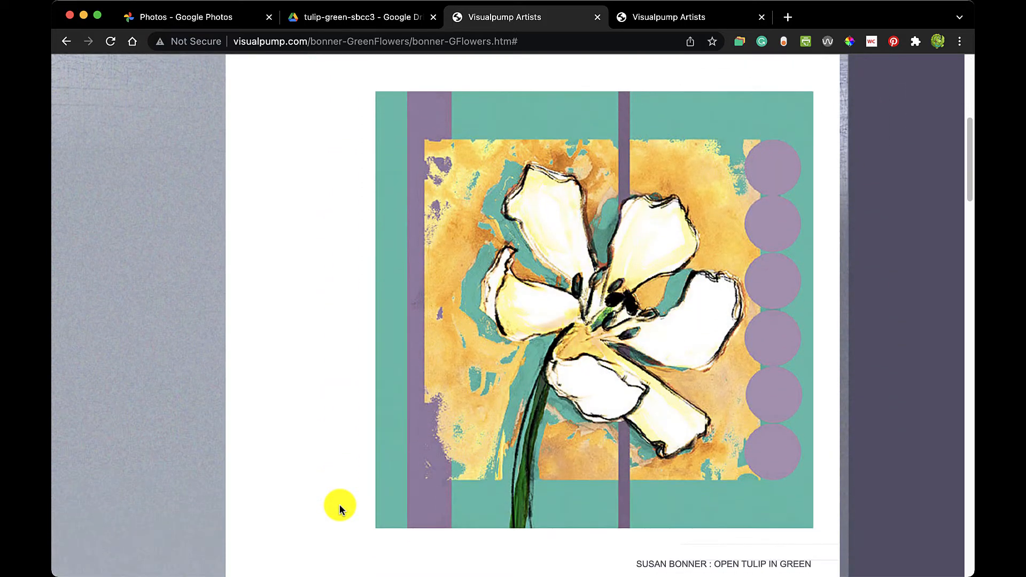
left_click(693, 18)
scroll(651, 320, "down", 20)
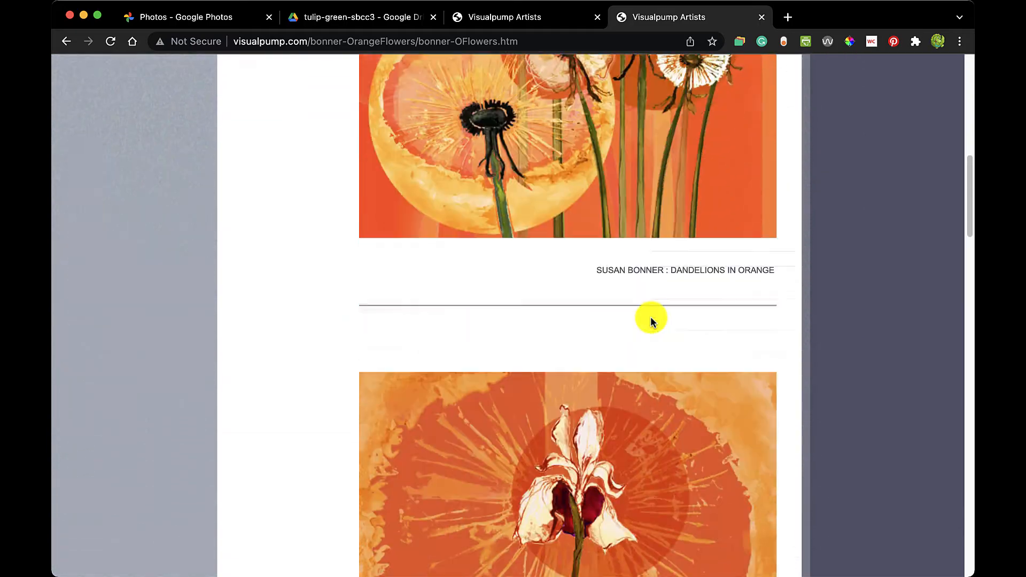
scroll(650, 317, "down", 12)
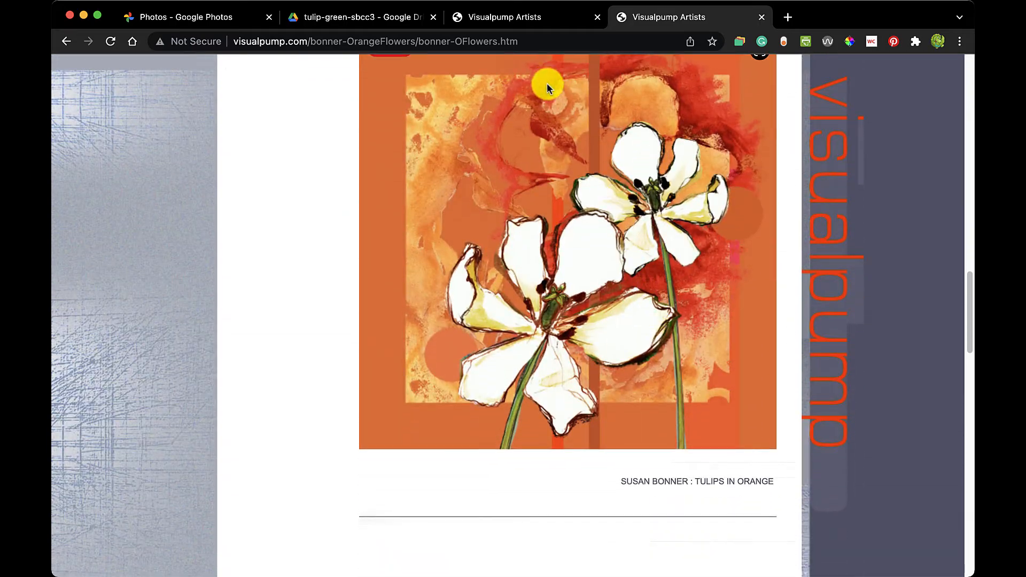
scroll(548, 91, "up", 3)
left_click(521, 21)
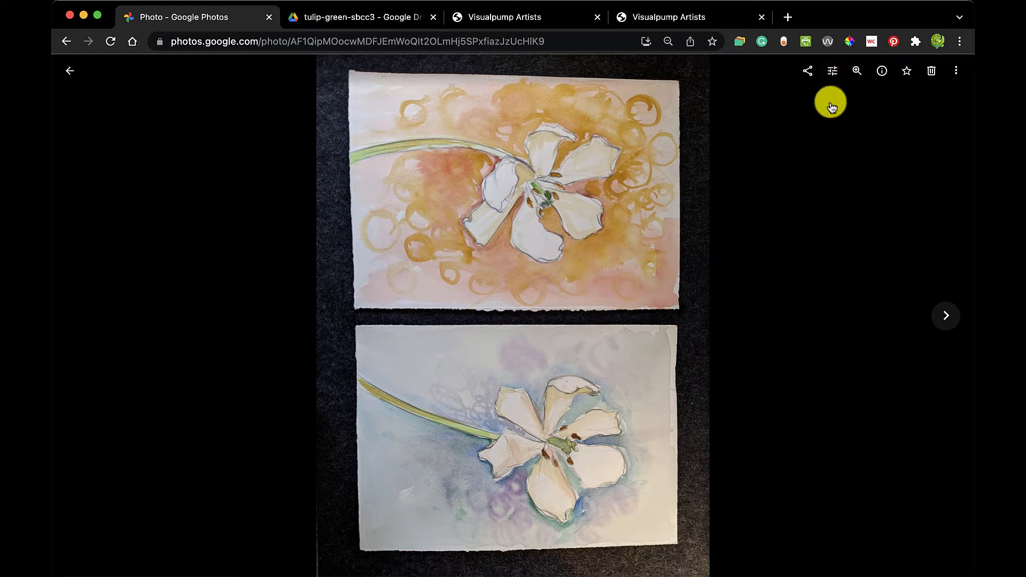
Open the photo of the two tulip paintings for editing and rotate it 90° counterclockwise so the flowers stand upright.
left_click(833, 77)
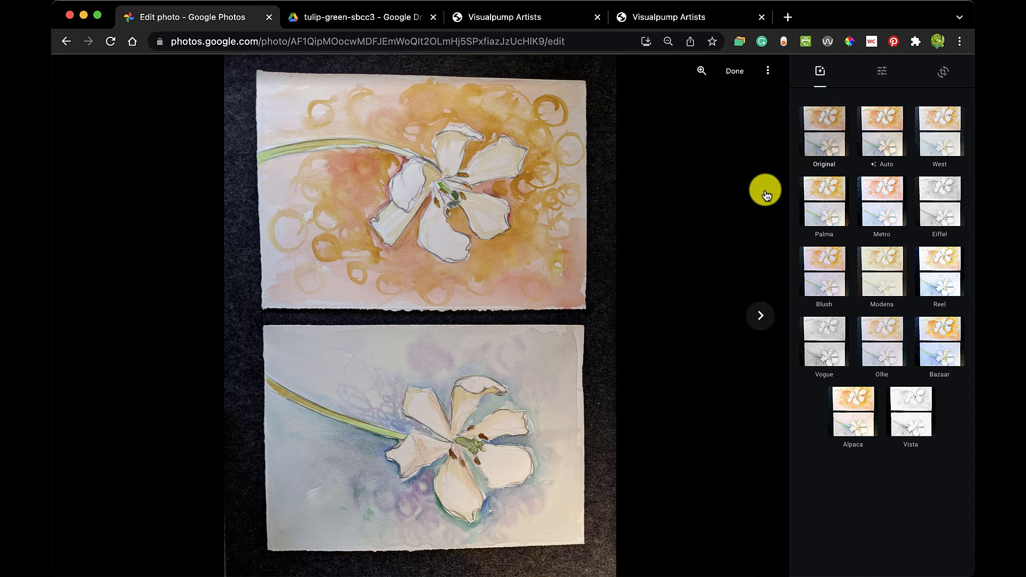
left_click(941, 80)
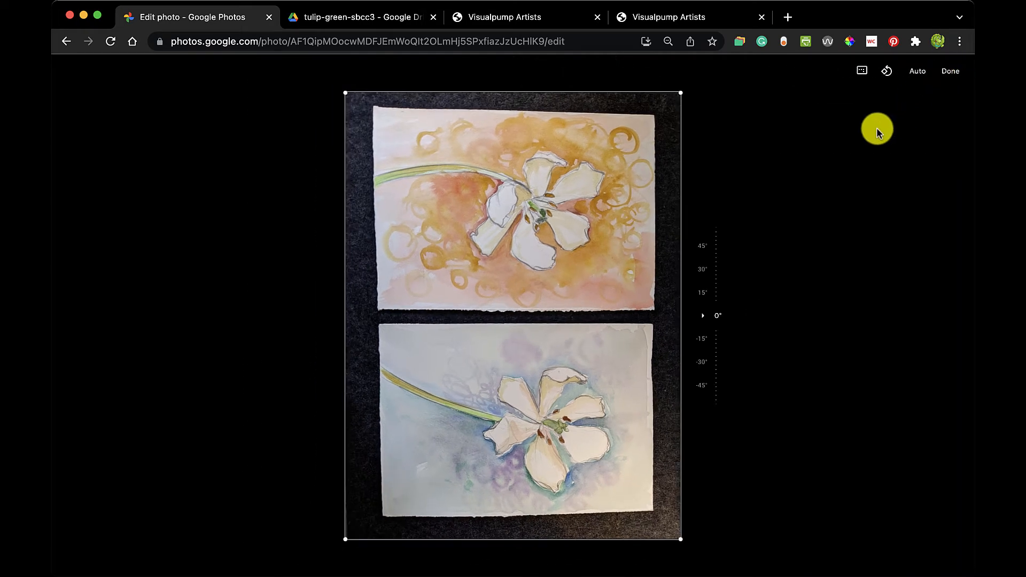
left_click(887, 75)
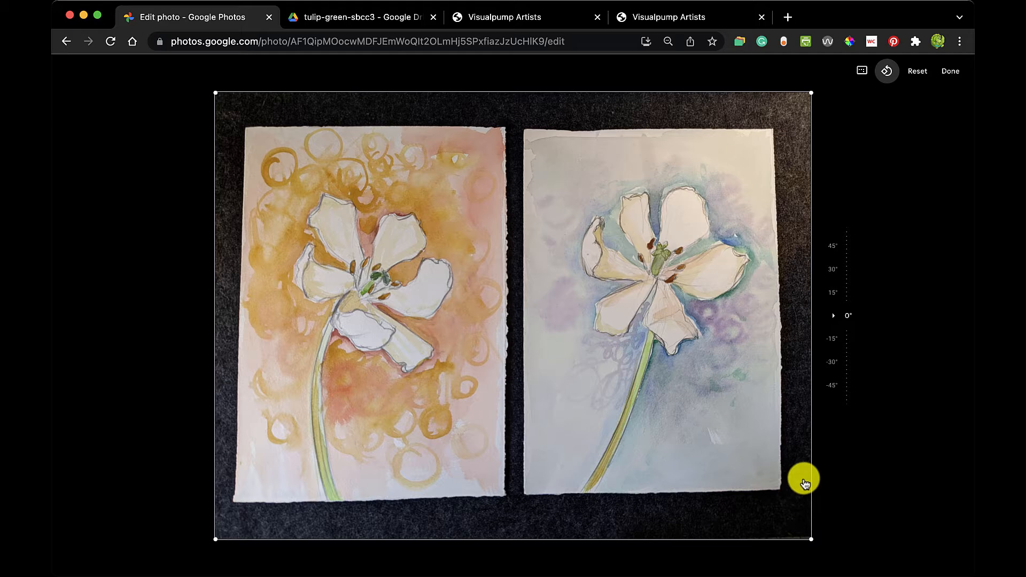
Crop the rotated photo close to the edges of the two paintings, trimming the excess dark background, and apply the crop.
left_click_drag(810, 94, 784, 122)
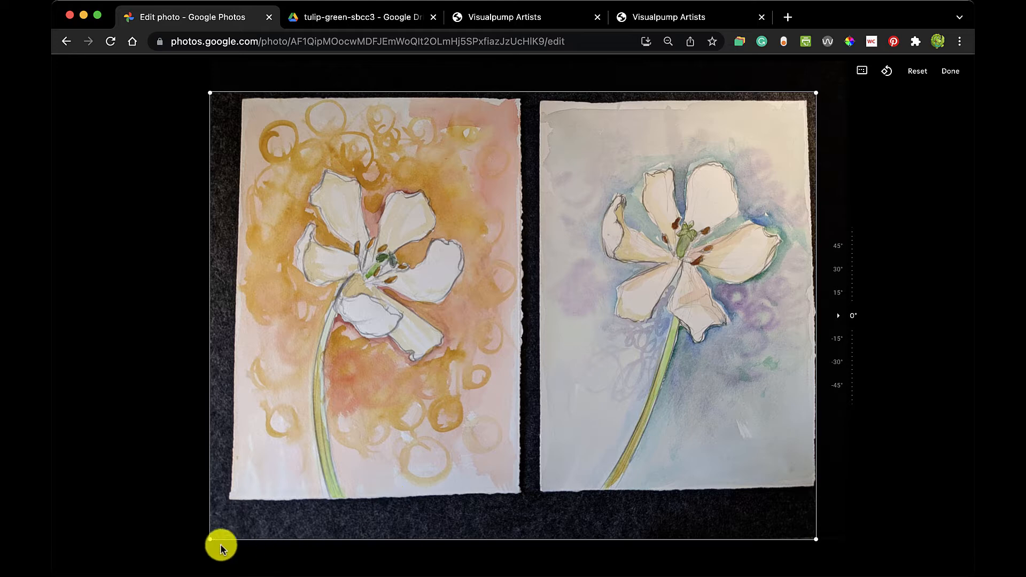
left_click_drag(210, 540, 222, 511)
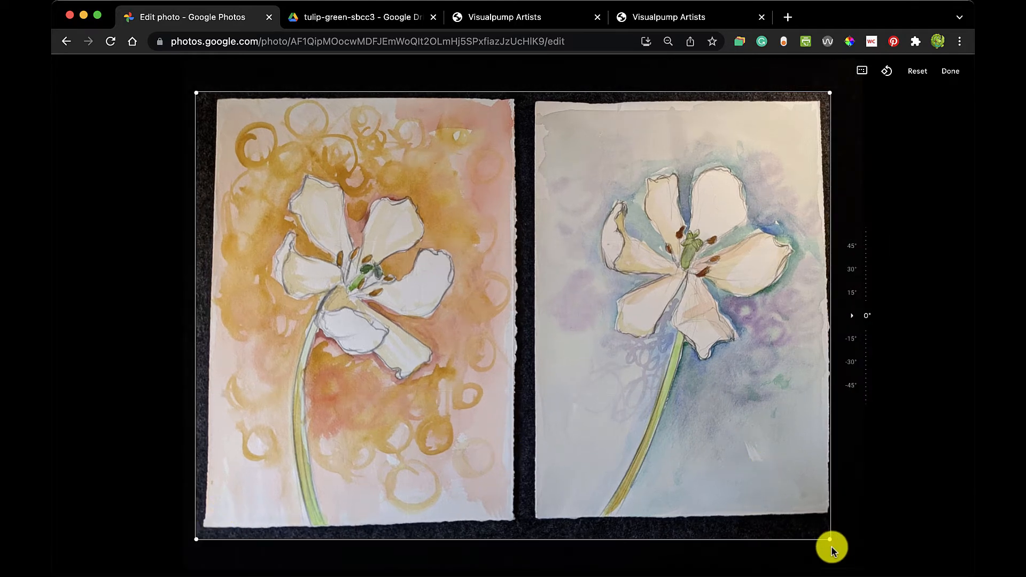
mouse_move(829, 543)
left_mouse_down()
mouse_move(839, 540)
mouse_move(829, 533)
left_mouse_up()
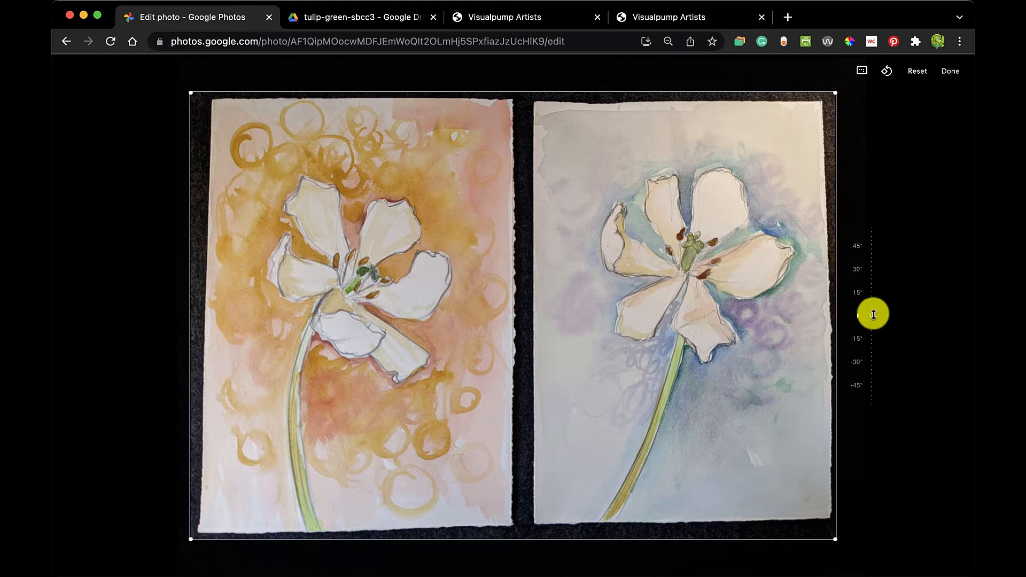
mouse_move(873, 316)
left_mouse_down()
mouse_move(868, 300)
mouse_move(871, 337)
mouse_move(871, 327)
left_mouse_up()
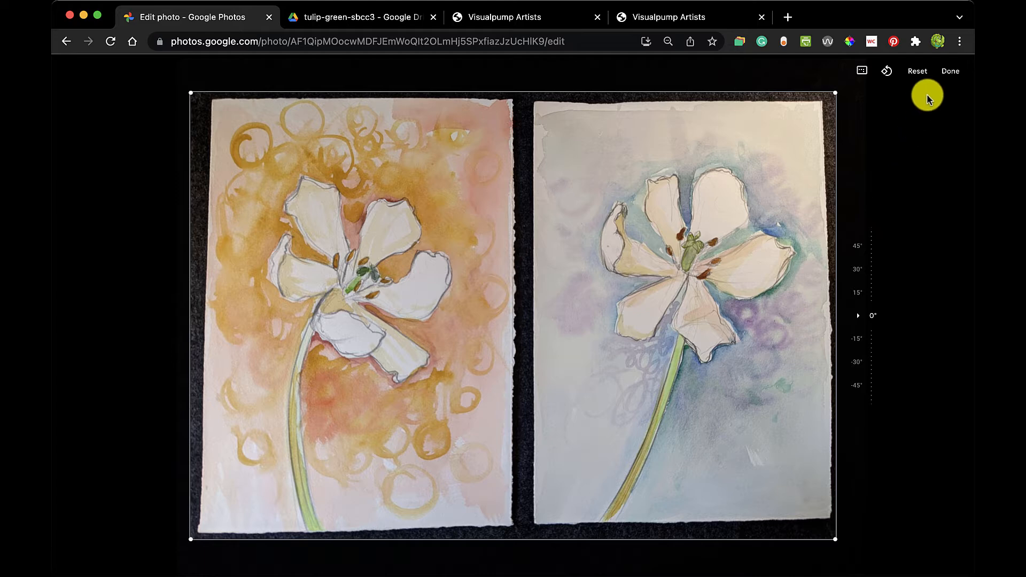
left_click(951, 71)
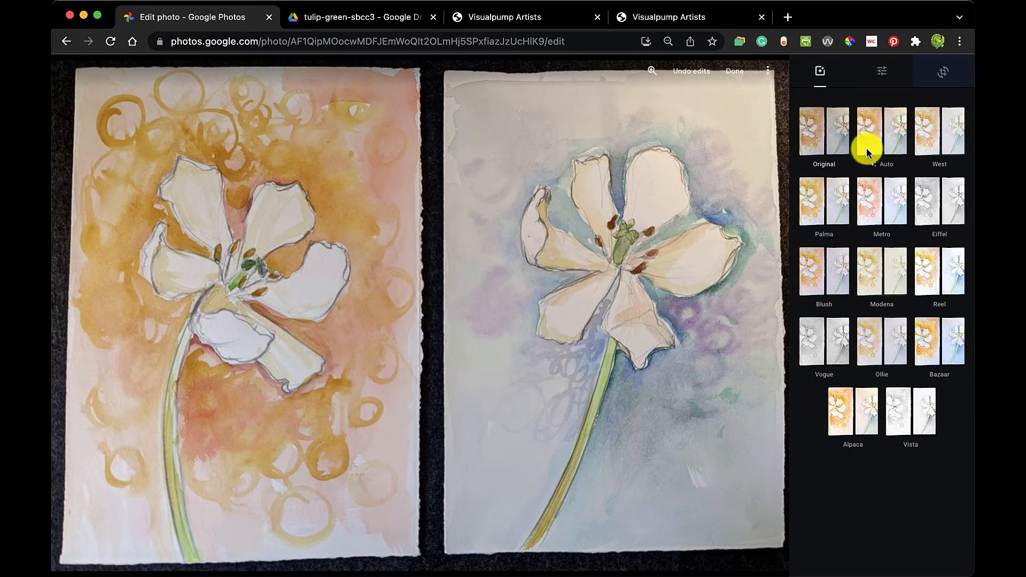
Try the Auto, West, Palma, Modena and Metro filters on the cropped photo and compare them with the original.
left_click(895, 138)
left_click(938, 134)
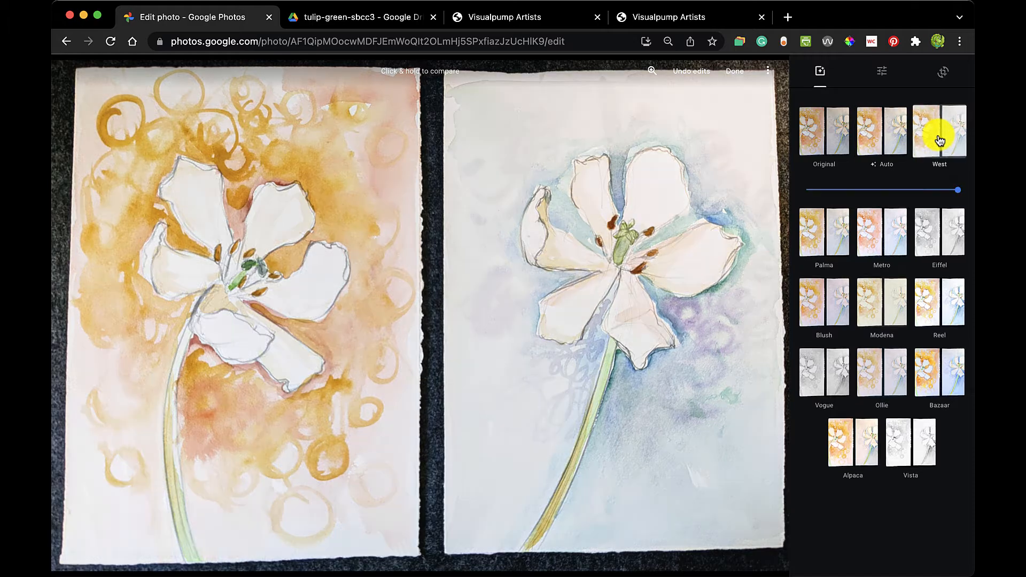
left_click(820, 233)
left_click(872, 302)
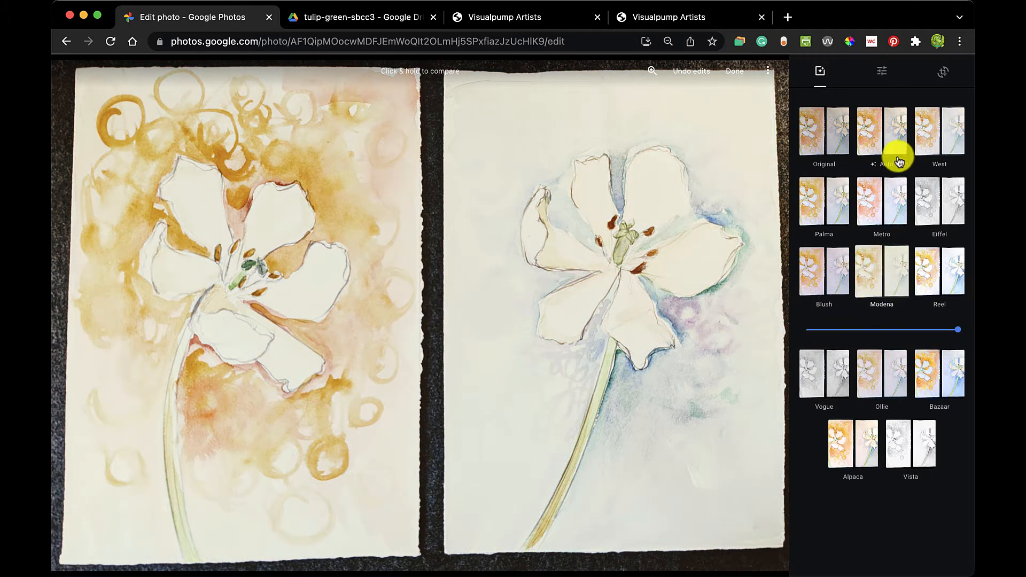
left_click(889, 149)
left_click(830, 133)
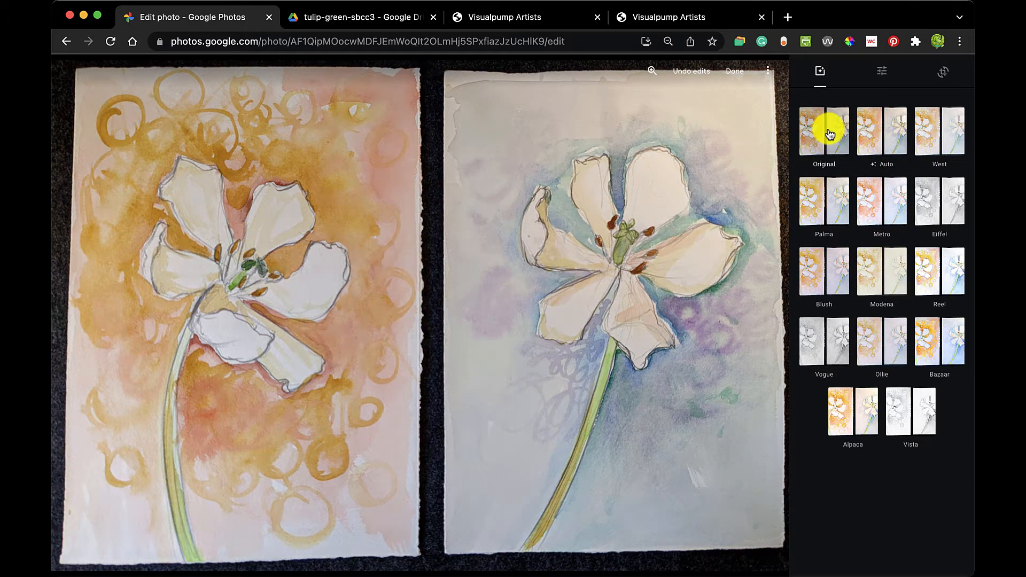
left_click(877, 134)
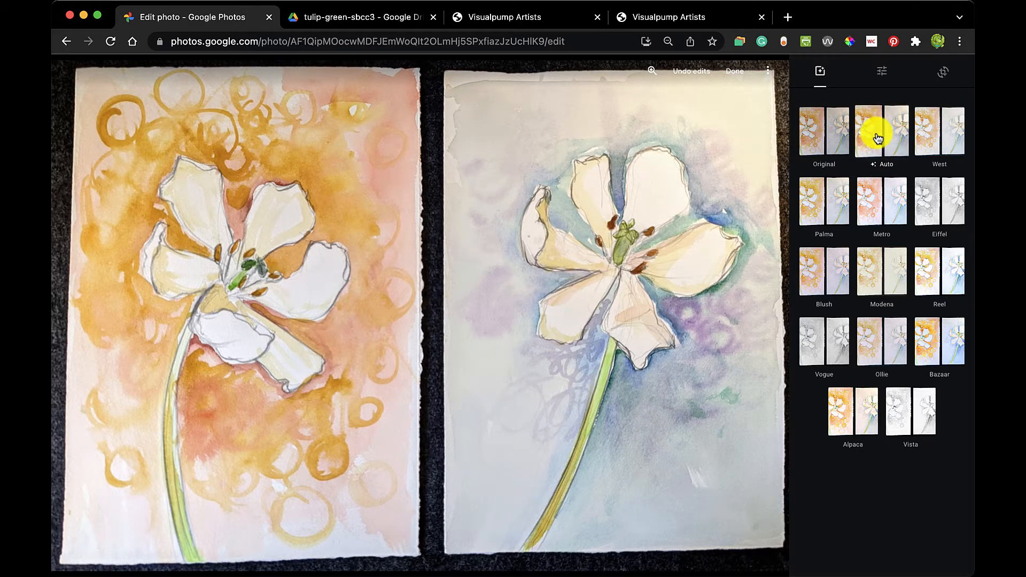
left_click(928, 136)
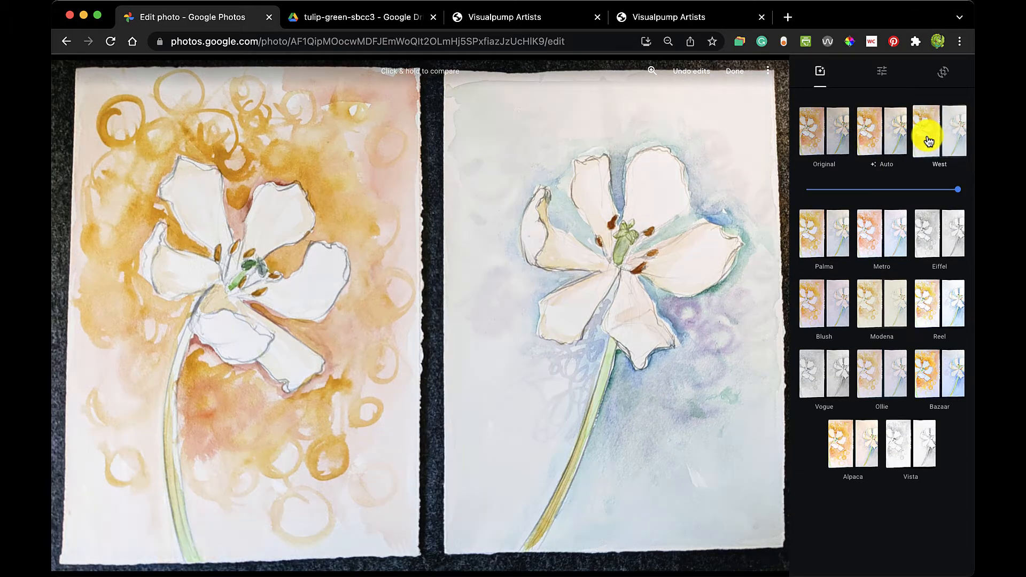
left_click(880, 136)
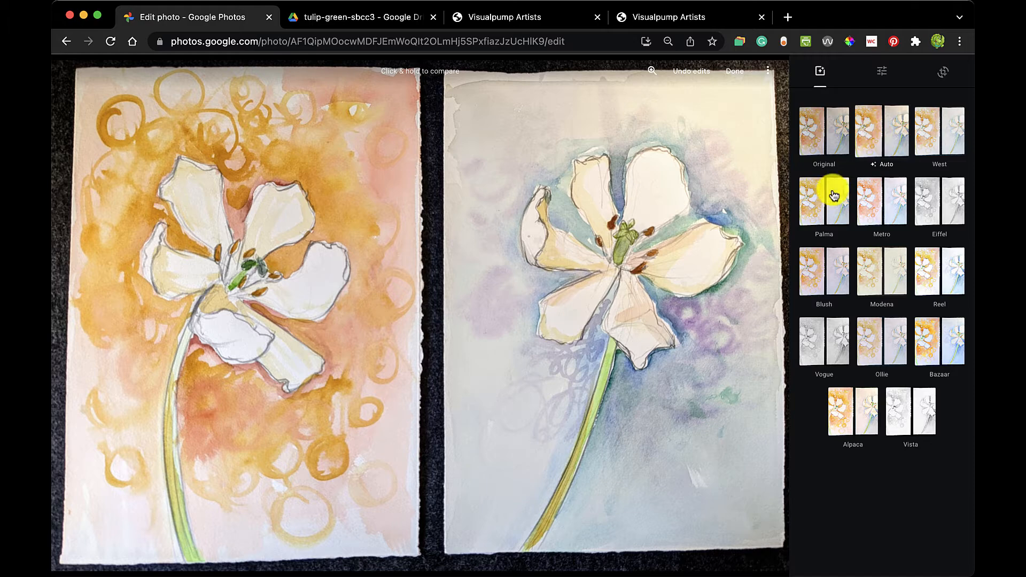
left_click(823, 200)
left_click(883, 215)
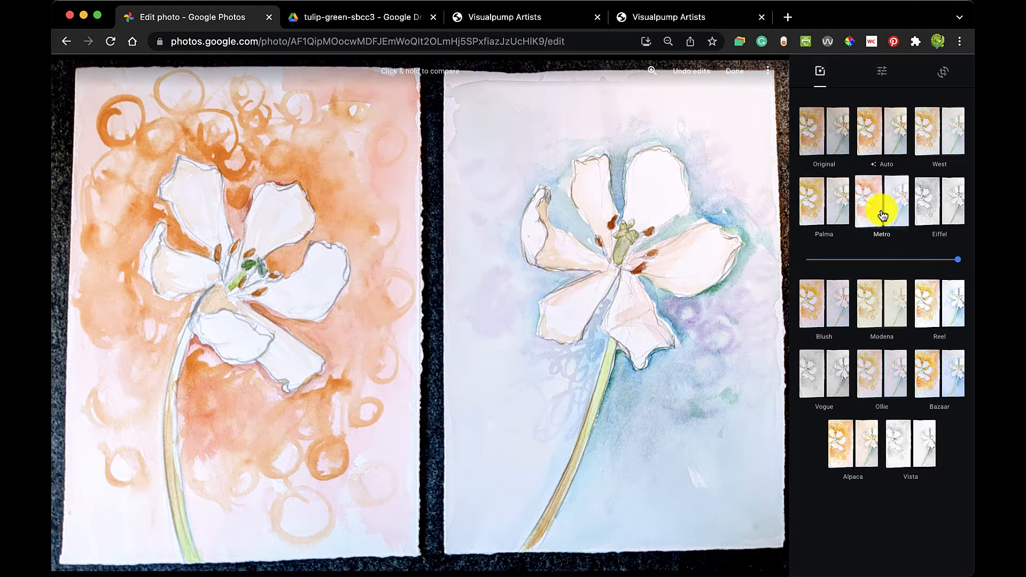
Apply the Auto filter to the cropped photo and save the edits.
left_click(879, 134)
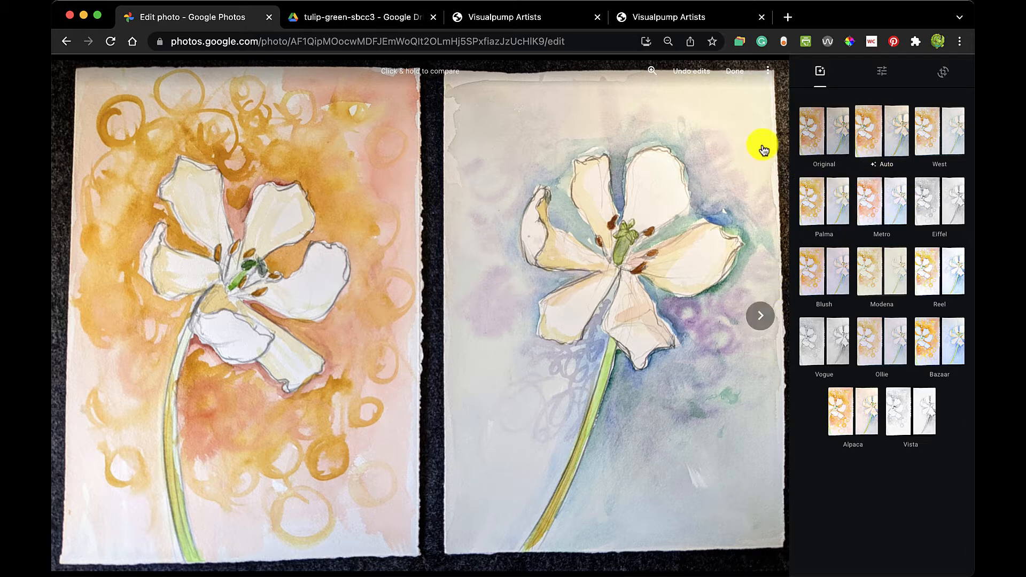
left_click(734, 71)
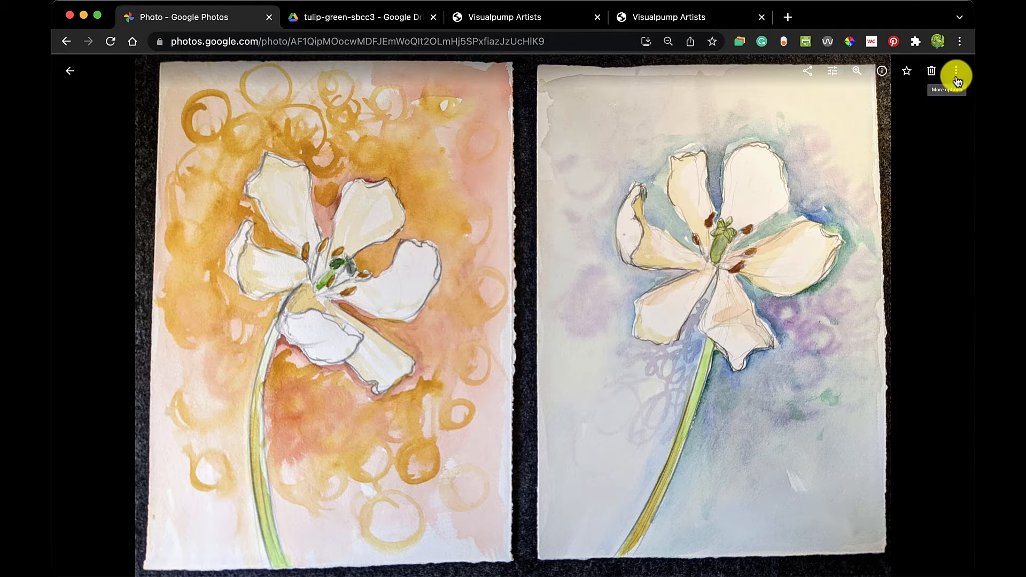
Download the edited tulip photo and show the downloaded file in Finder.
left_click(957, 80)
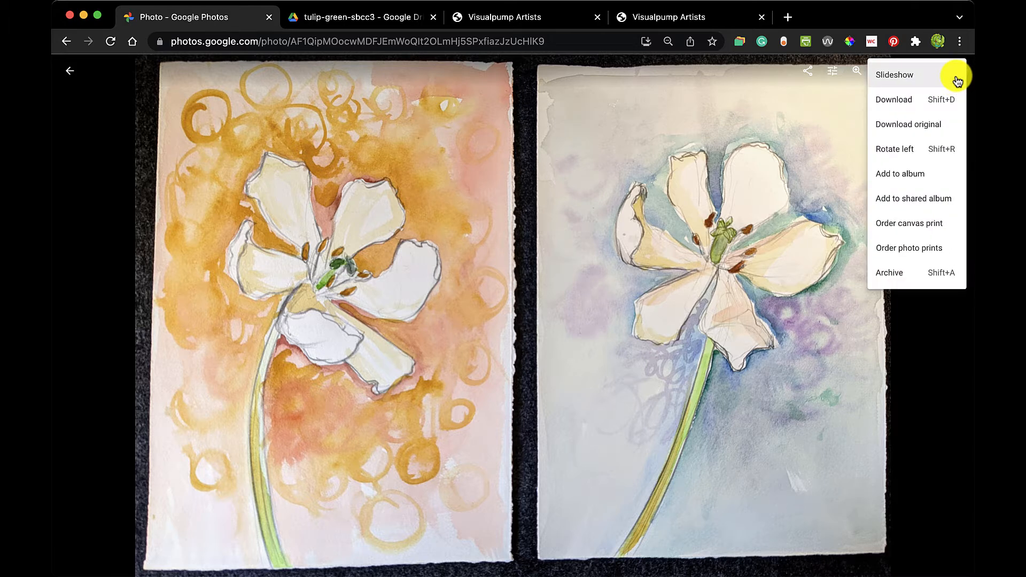
left_click(902, 101)
left_click(194, 557)
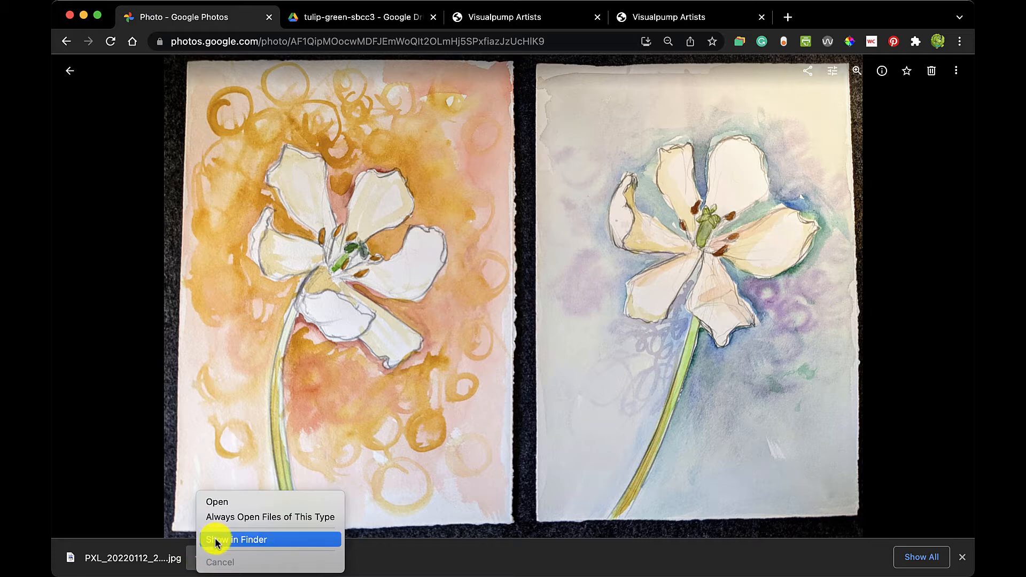
left_click(241, 541)
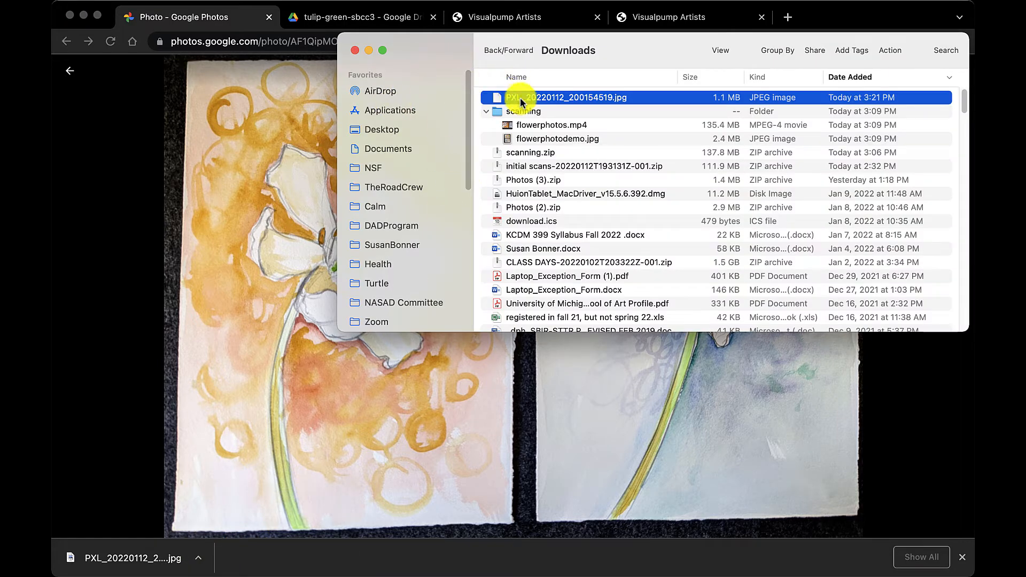
Move PXL_20220112_200154519.jpg from Downloads to the desktop, then minimize the browser and narrow and reposition the Finder window to uncover the desktop files.
left_click_drag(521, 101, 394, 133)
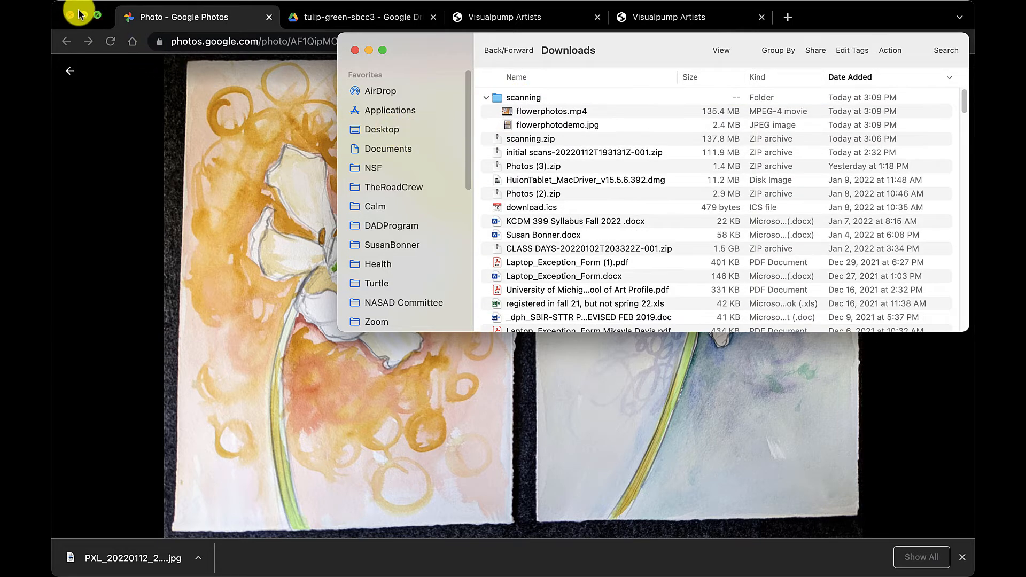
left_click(84, 16)
left_click_drag(441, 40, 443, 116)
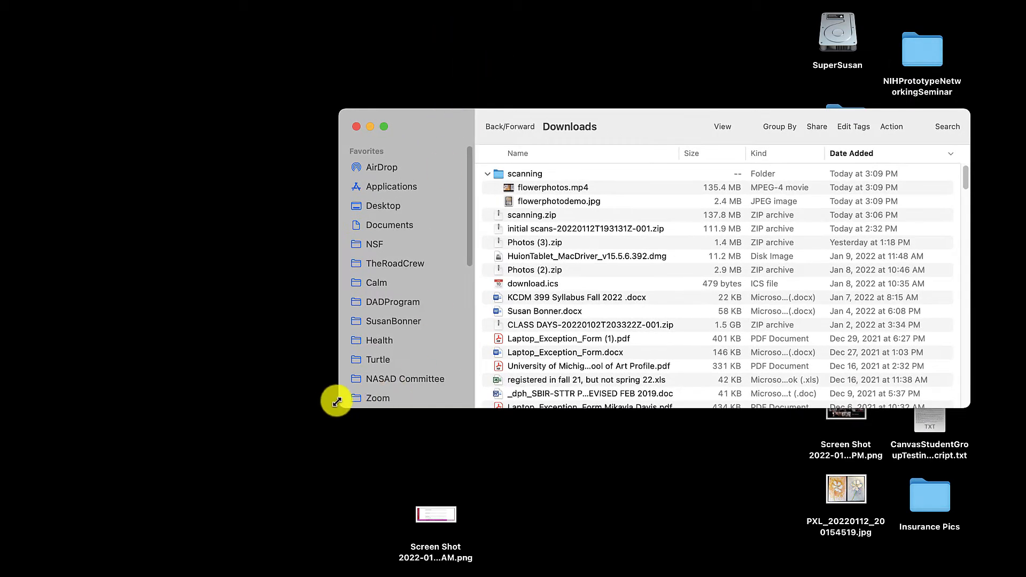
left_click_drag(343, 407, 641, 529)
left_click_drag(861, 132, 682, 124)
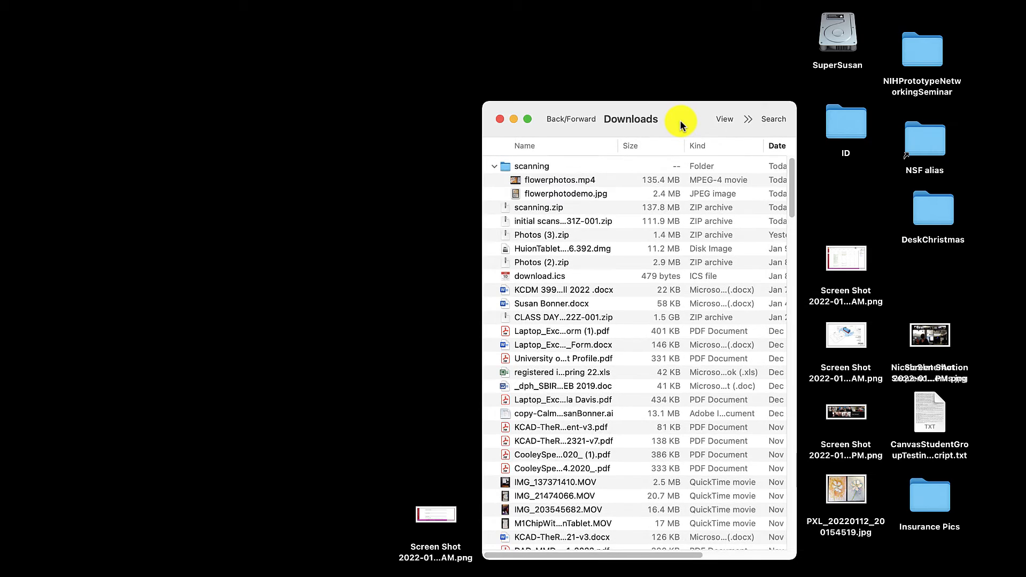
Rename the tulip photo on the desktop to FlowersSusan.jpg and move it to the empty area beside the Downloads window.
left_click(832, 534)
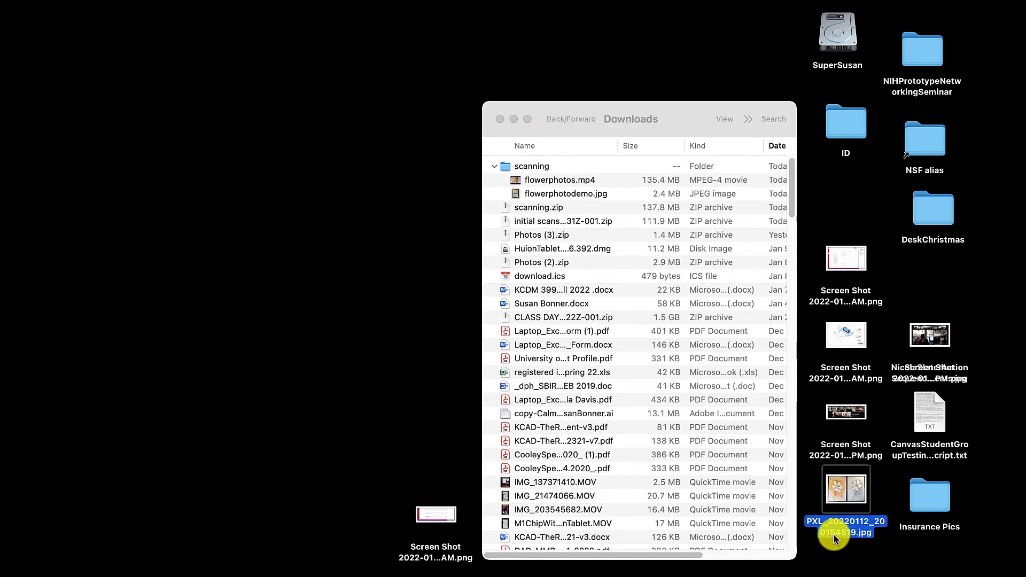
left_click(834, 534)
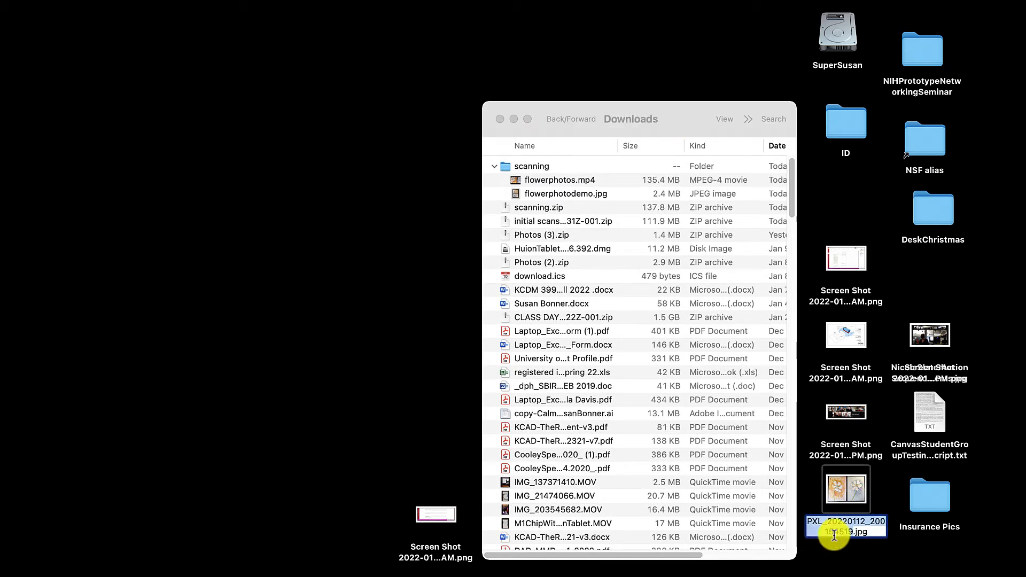
type("Flow")
type("ersSusan")
key("Return")
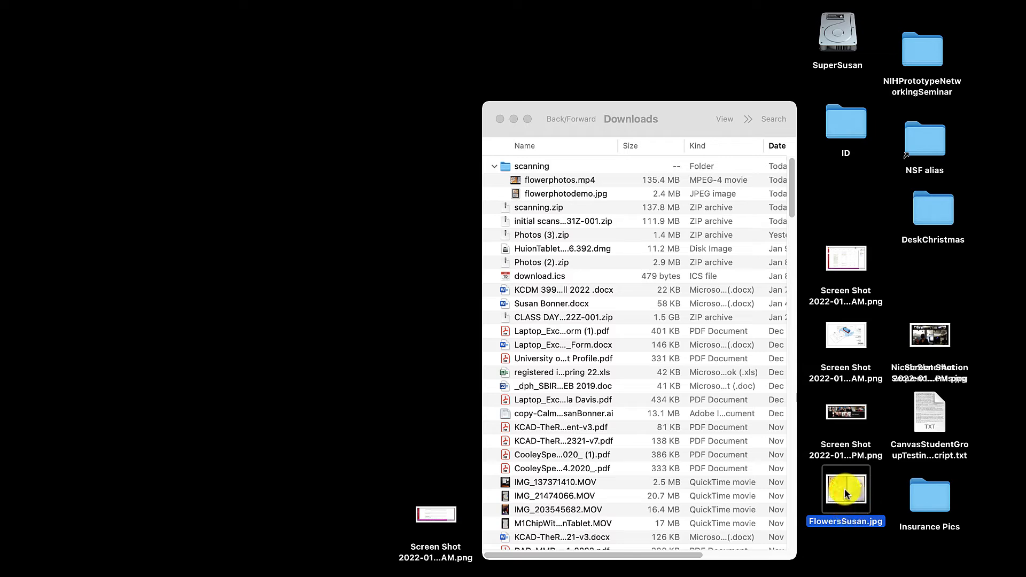
left_click_drag(847, 493, 319, 259)
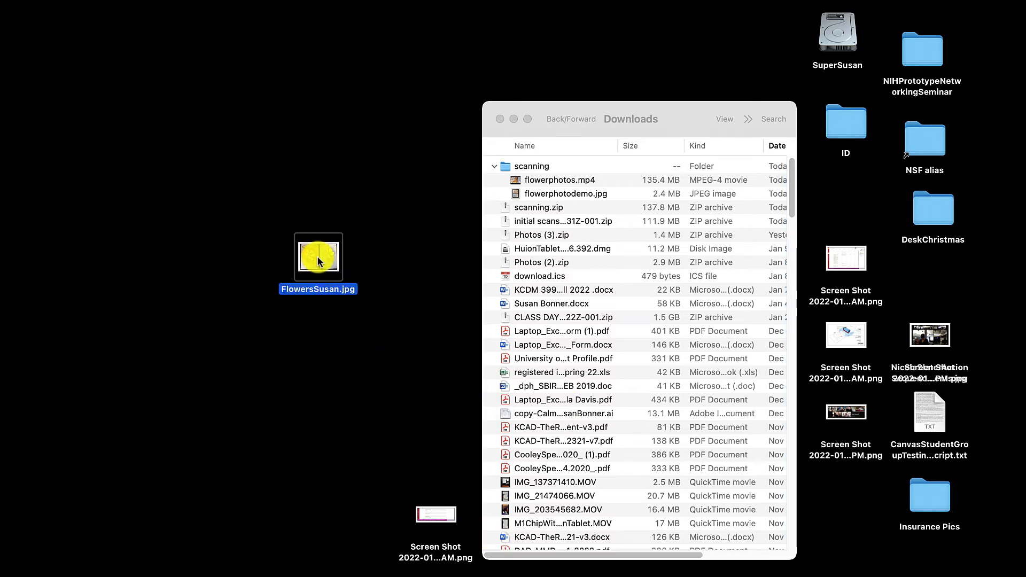
Close the Downloads window and open FlowersSusan.jpg from the desktop in Photoshop.
left_click(498, 120)
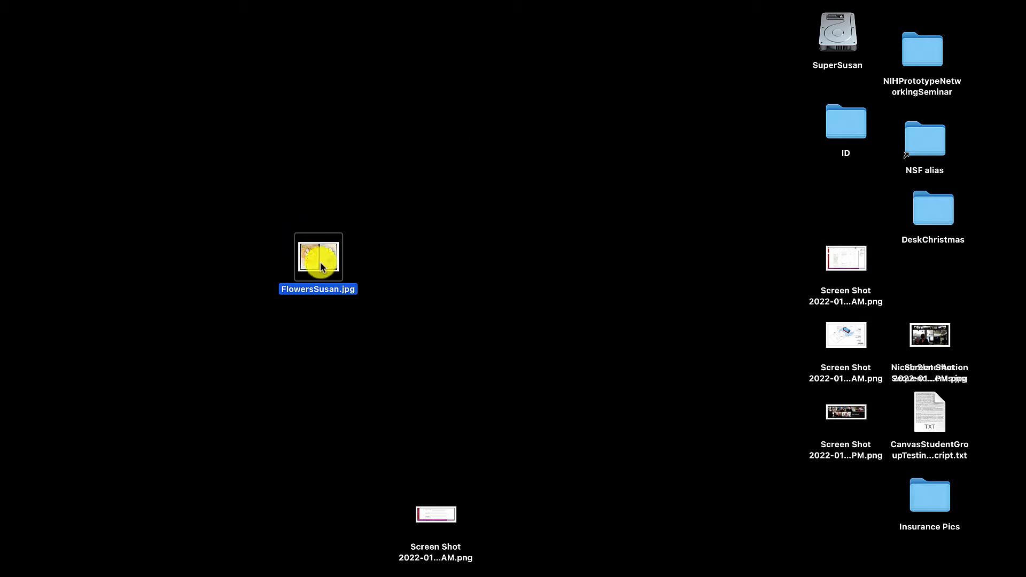
left_click_drag(327, 264, 407, 549)
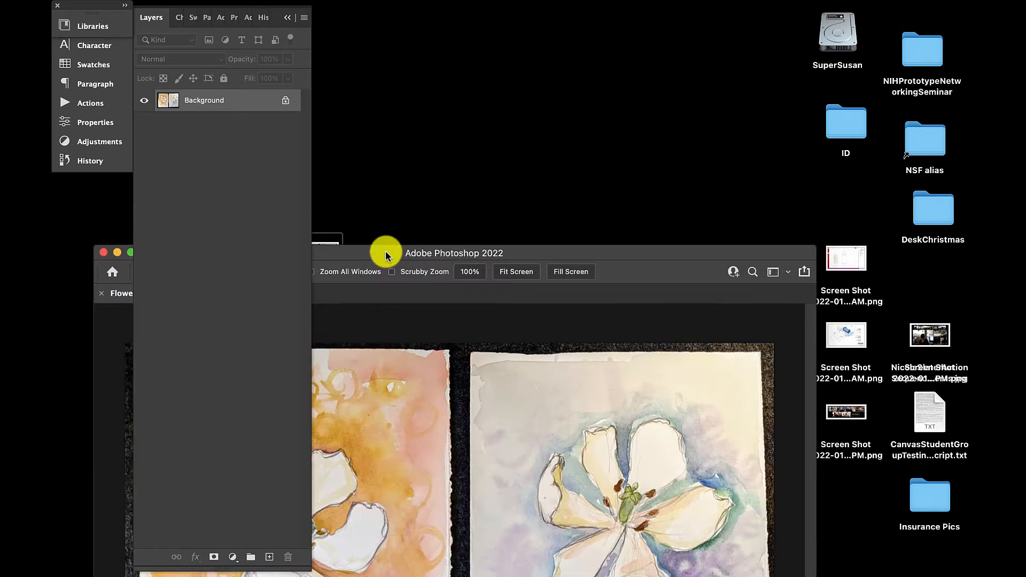
Maximize the Photoshop window and stack the Libraries and Layers panel groups together on the side of the canvas beside the blue painting.
left_click_drag(385, 251, 390, 33)
left_click(288, 18)
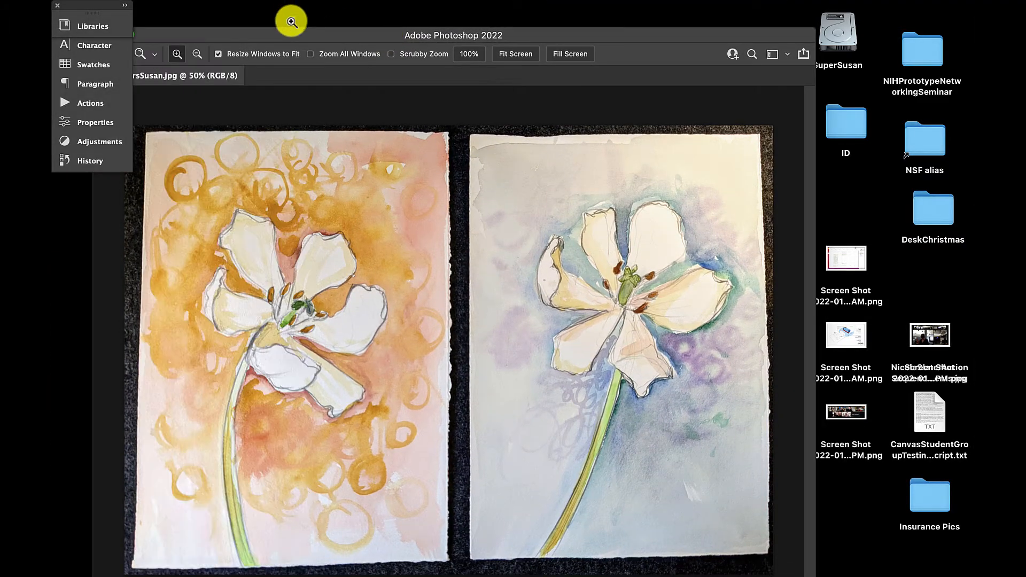
double_click(375, 36)
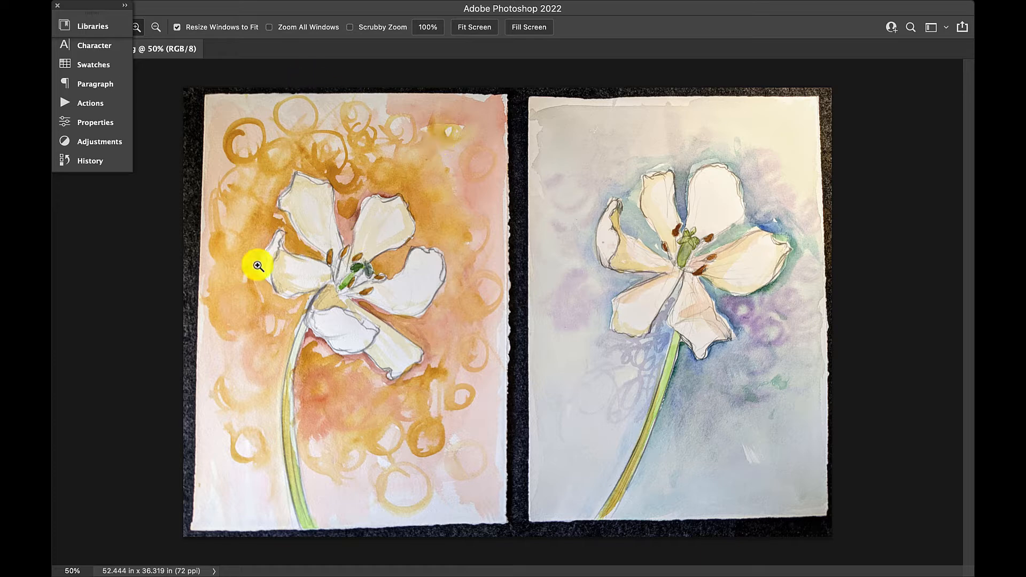
left_click_drag(255, 35, 923, 75)
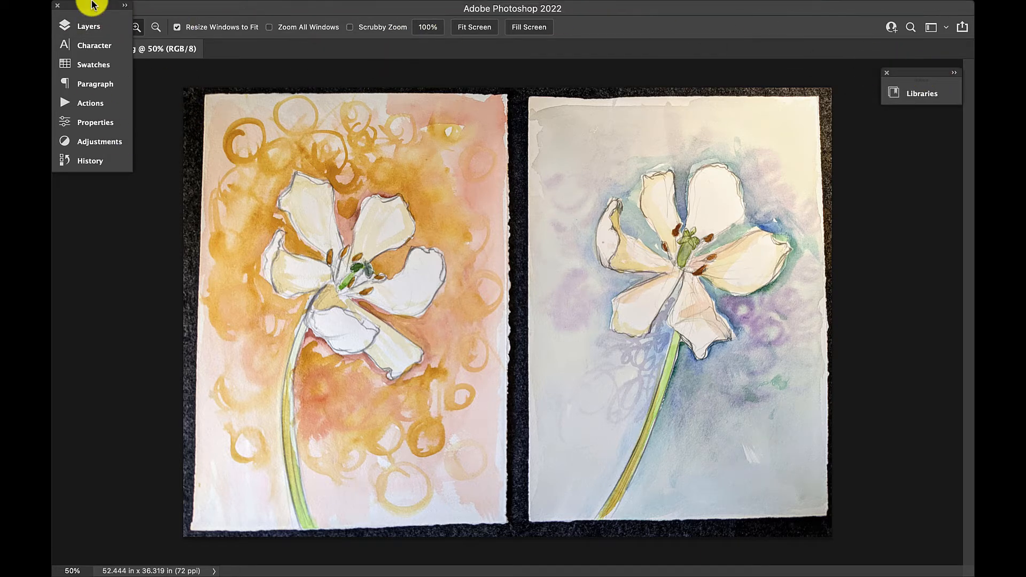
left_click_drag(94, 11, 916, 122)
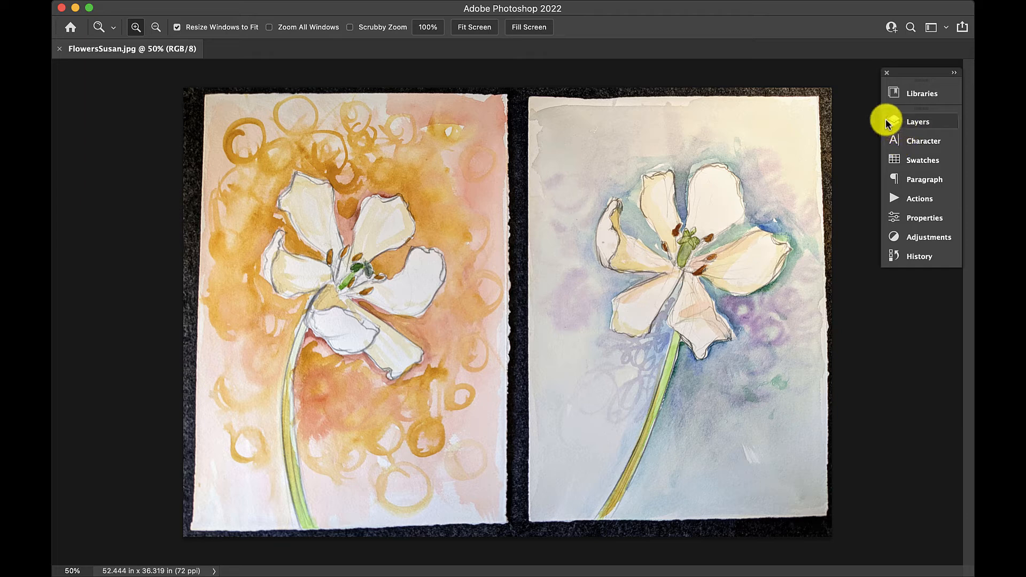
Duplicate the Background layer as a new layer named copy in FlowersSusan.jpg.
left_click(901, 122)
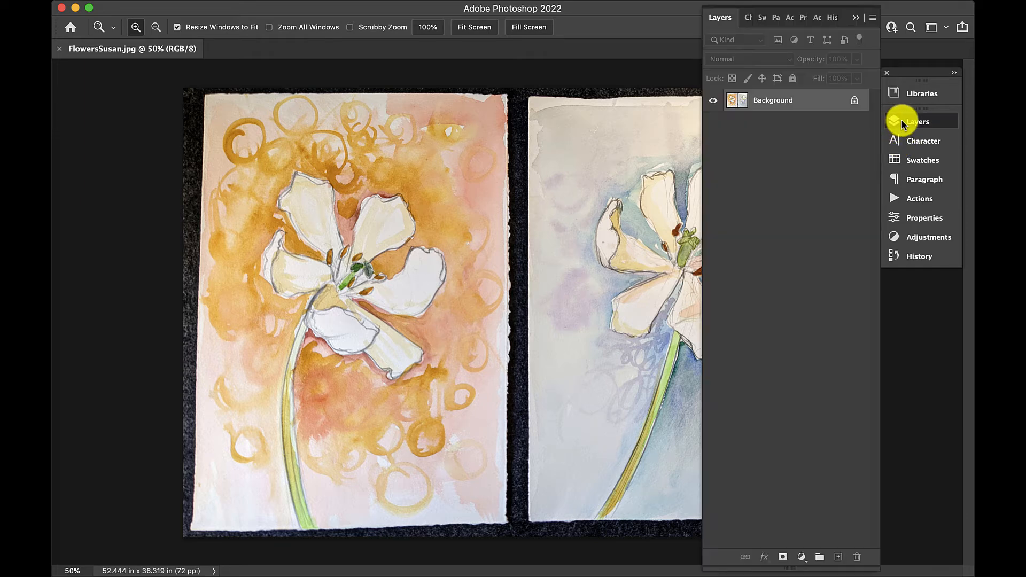
right_click(802, 106)
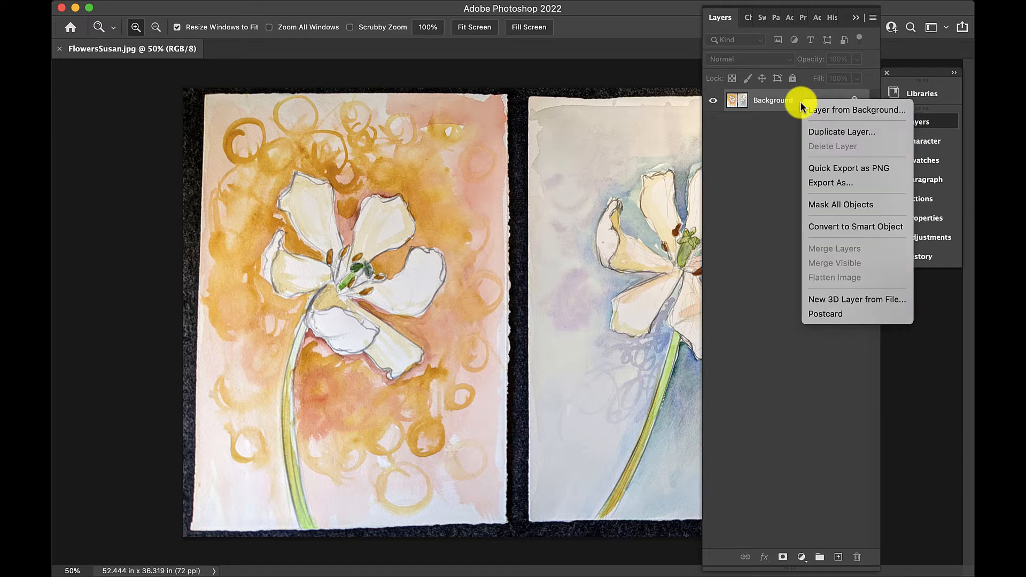
left_click(818, 131)
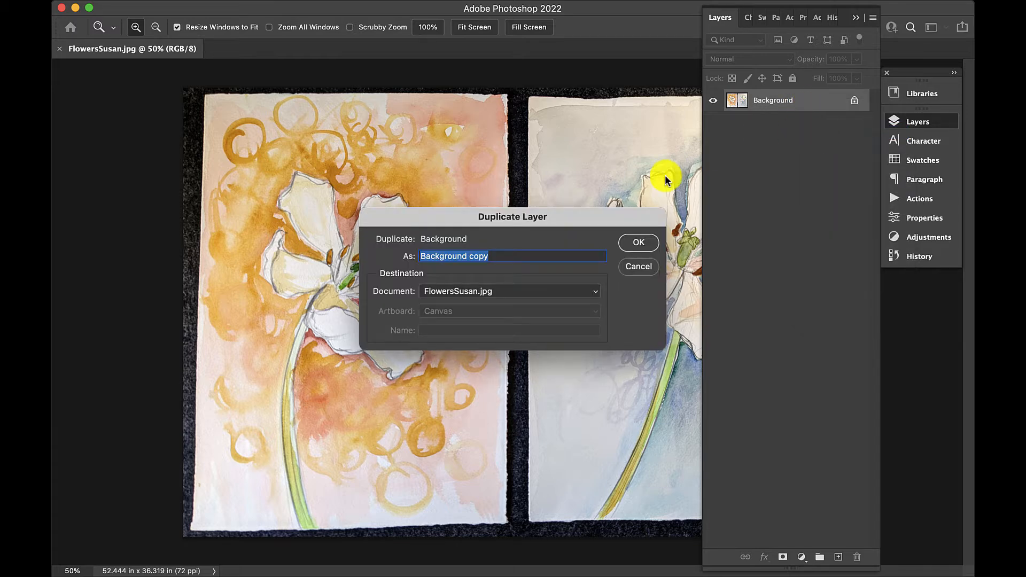
type("copy")
key("Return")
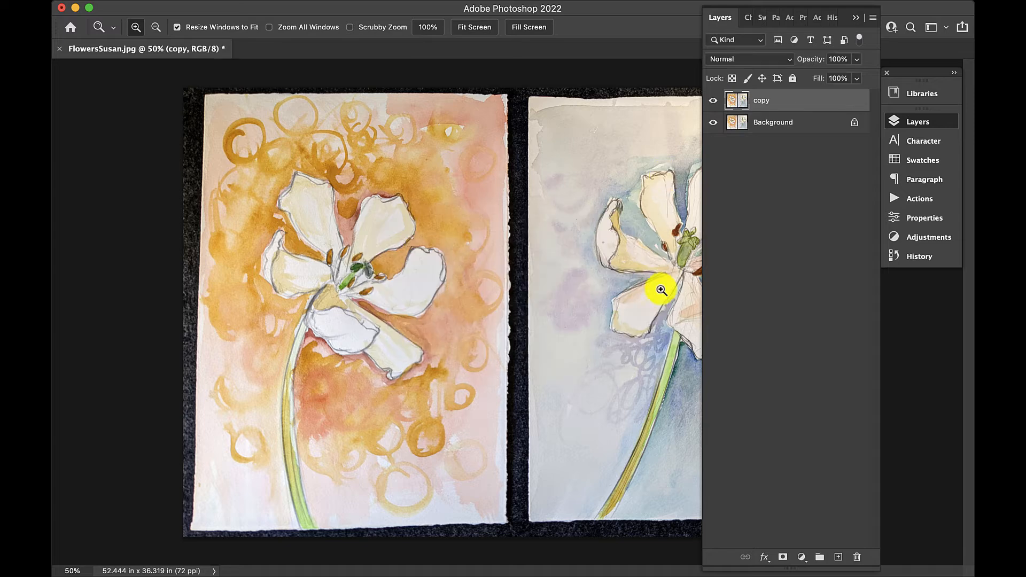
Convert the Background into a regular layer named Orignal, then reselect the copy layer and collapse the layer list.
left_click(783, 126)
double_click(783, 126)
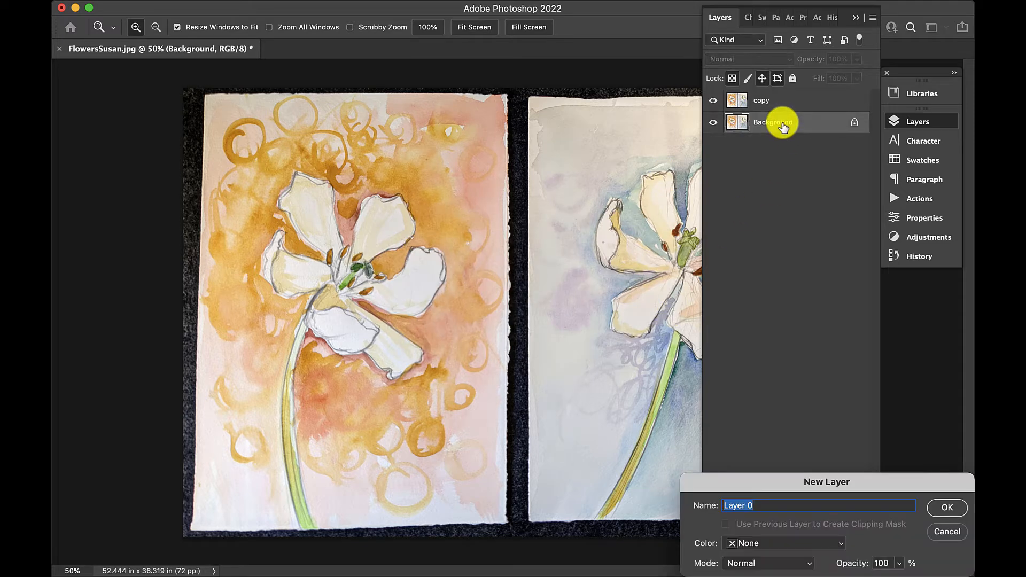
type("Orignal")
key("Return")
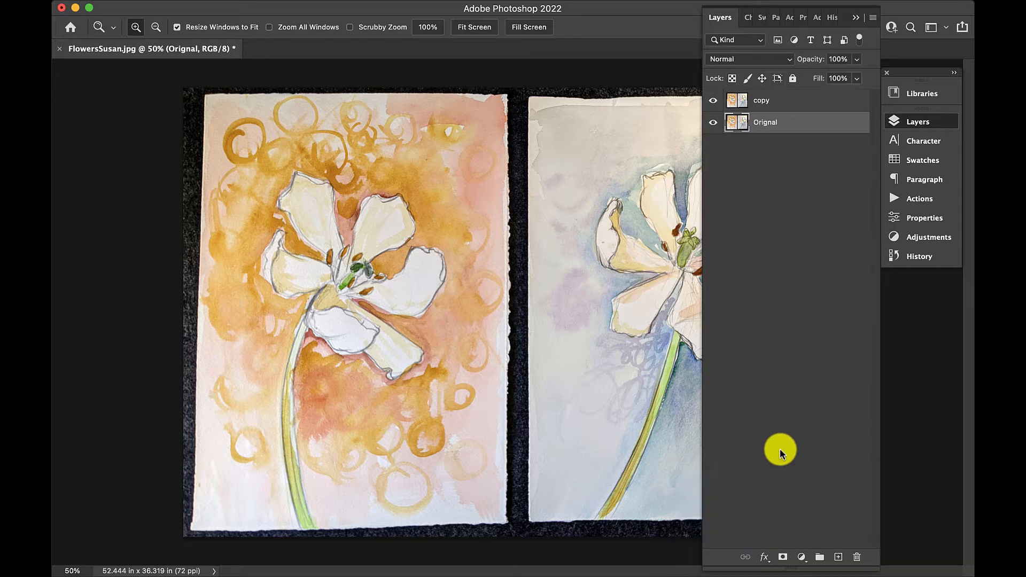
left_click(778, 100)
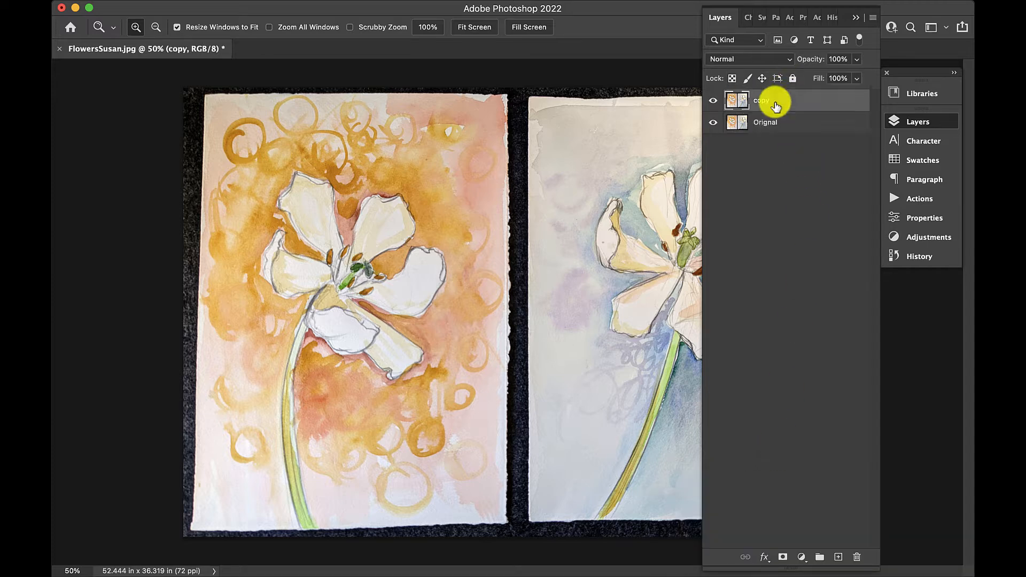
left_click(857, 20)
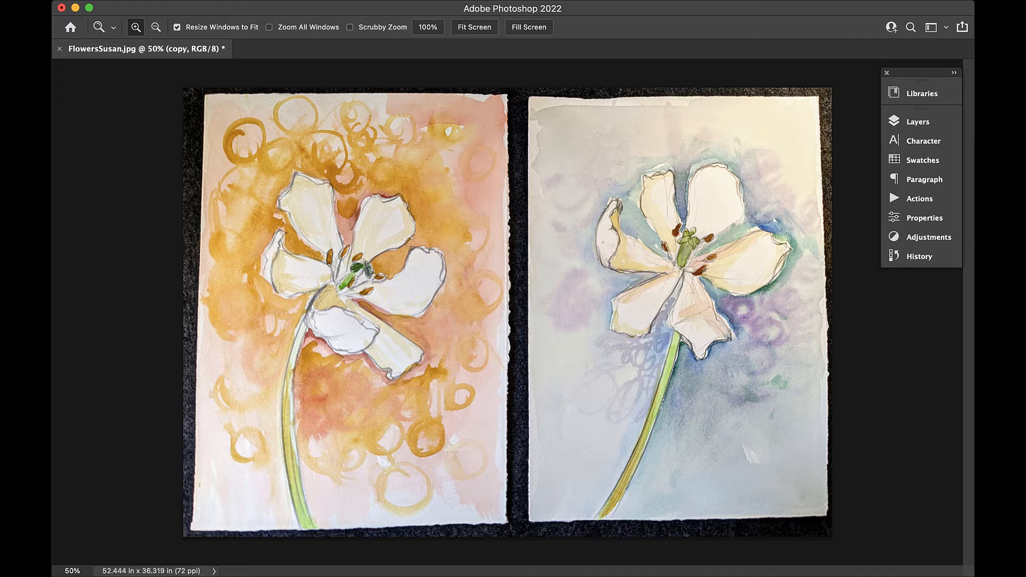
Place the tools beside the canvas and crop the image to the orange tulip painting, leaving out the blue one.
left_click_drag(898, 33, 101, 82)
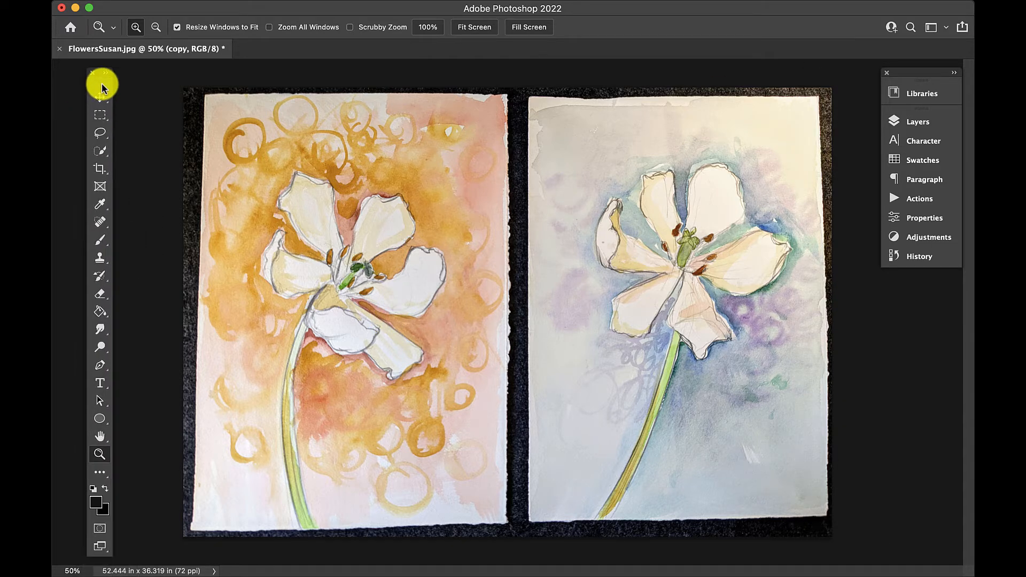
key("c")
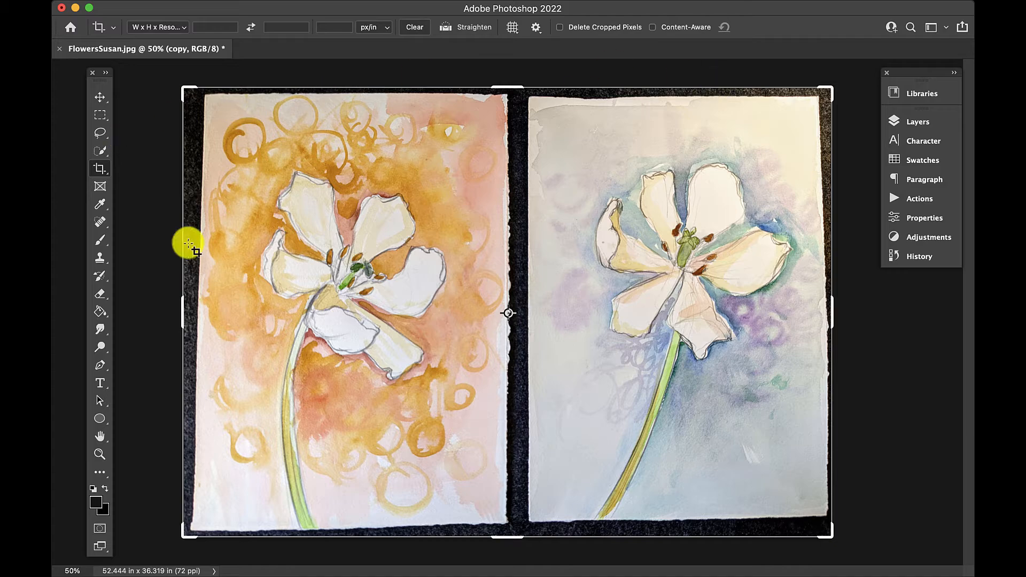
mouse_move(830, 90)
left_mouse_down()
mouse_move(594, 99)
mouse_move(675, 89)
mouse_move(667, 94)
left_mouse_up()
mouse_move(348, 534)
left_mouse_down()
mouse_move(358, 521)
mouse_move(349, 533)
left_mouse_up()
left_click_drag(660, 91, 664, 89)
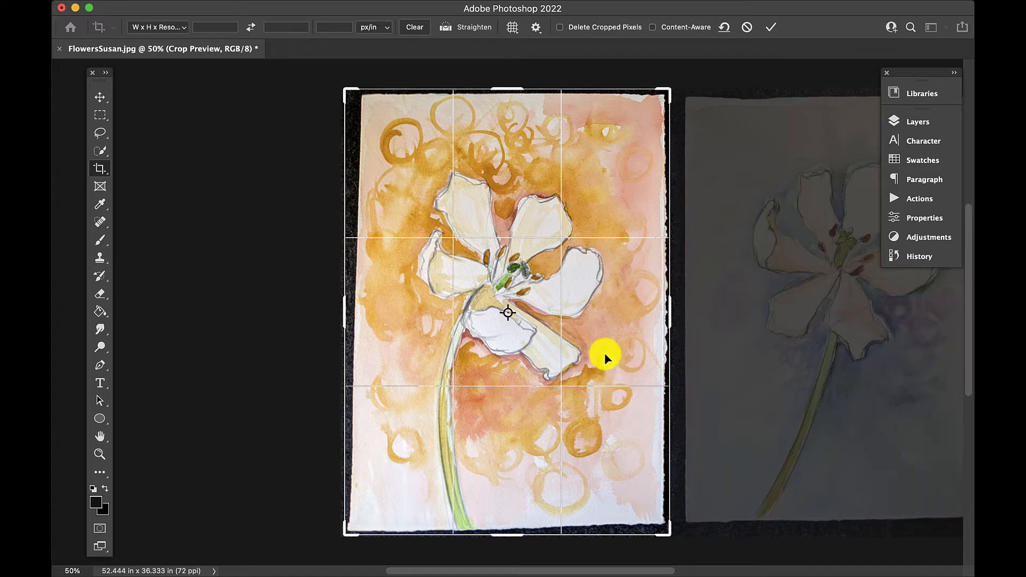
key("Return")
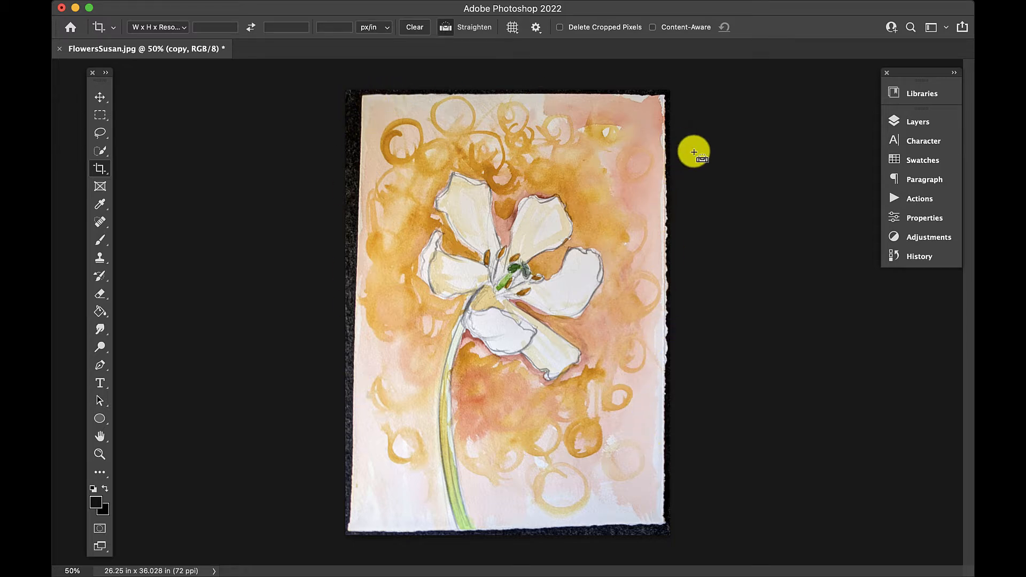
Free-transform the copy layer, distorting its upper two corners to square the painting's upper edge with the canvas.
key("super+t")
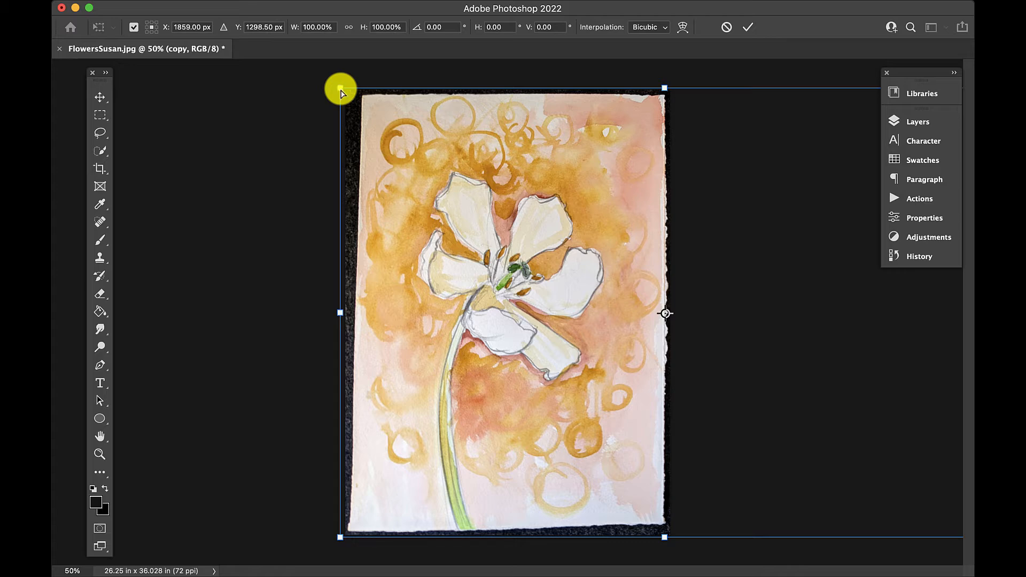
left_click_drag(340, 89, 327, 87)
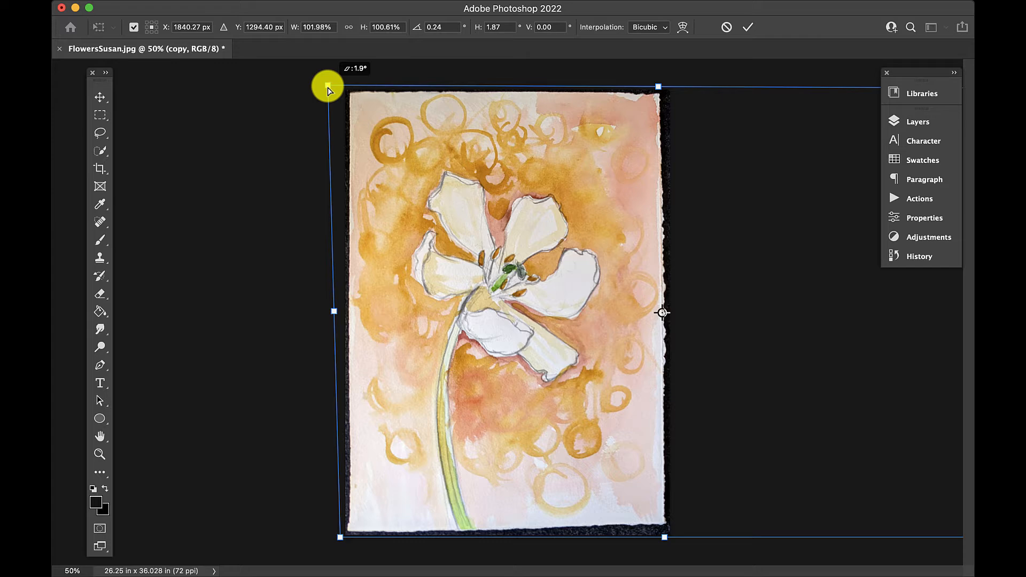
left_click_drag(658, 87, 663, 89)
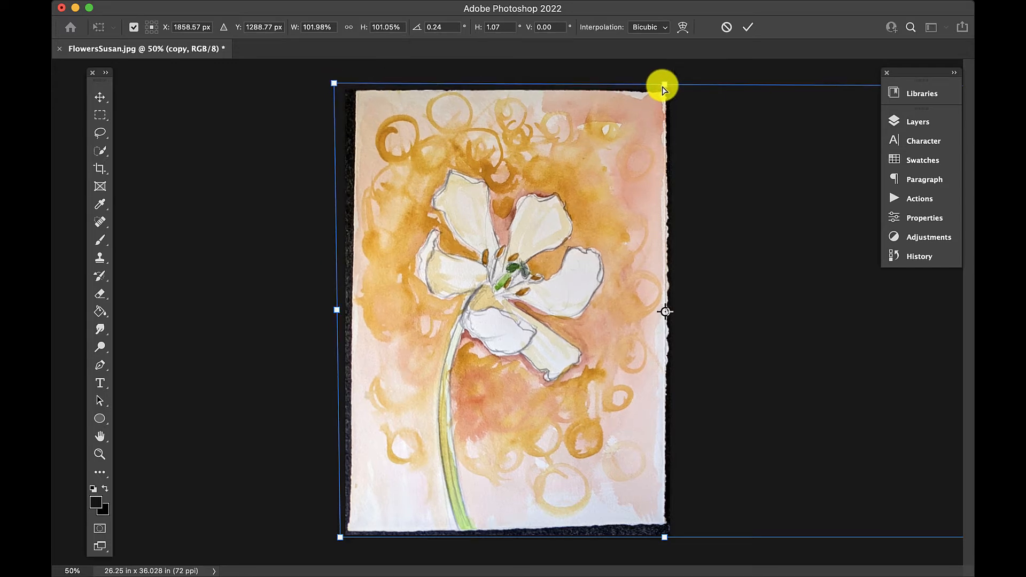
left_click_drag(333, 85, 325, 84)
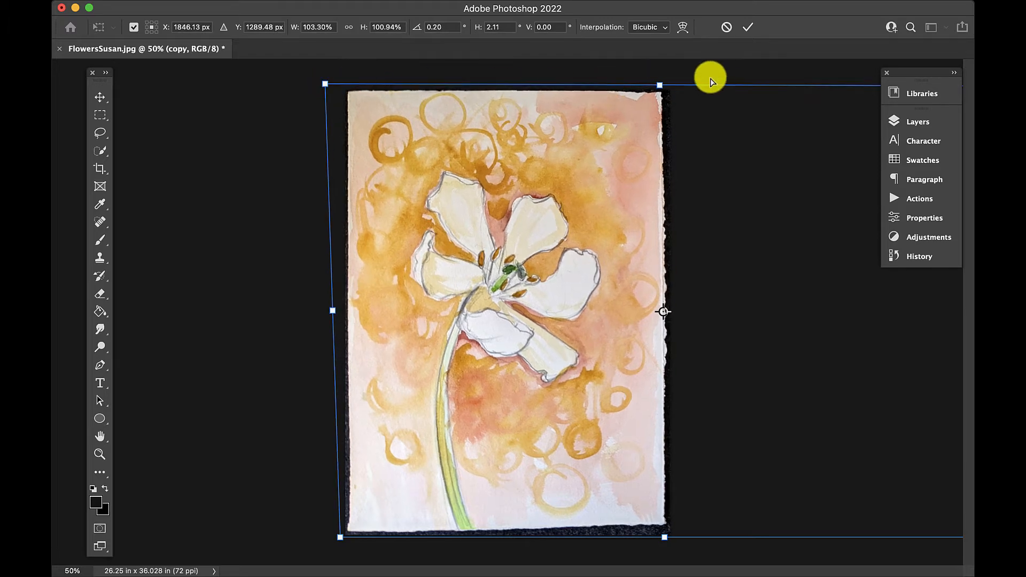
left_click_drag(660, 85, 666, 85)
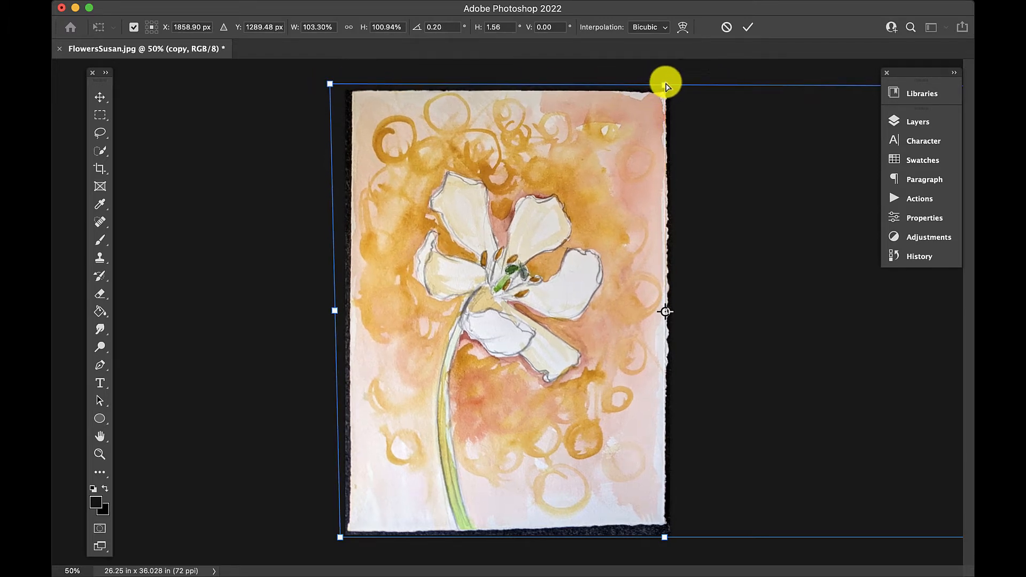
mouse_move(329, 84)
left_mouse_down()
mouse_move(279, 79)
mouse_move(325, 84)
left_mouse_up()
left_click_drag(662, 84, 667, 86)
Pull the lower two corners of the copy layer outward to push the dark strip beneath the painting off the canvas.
left_click_drag(666, 541, 666, 551)
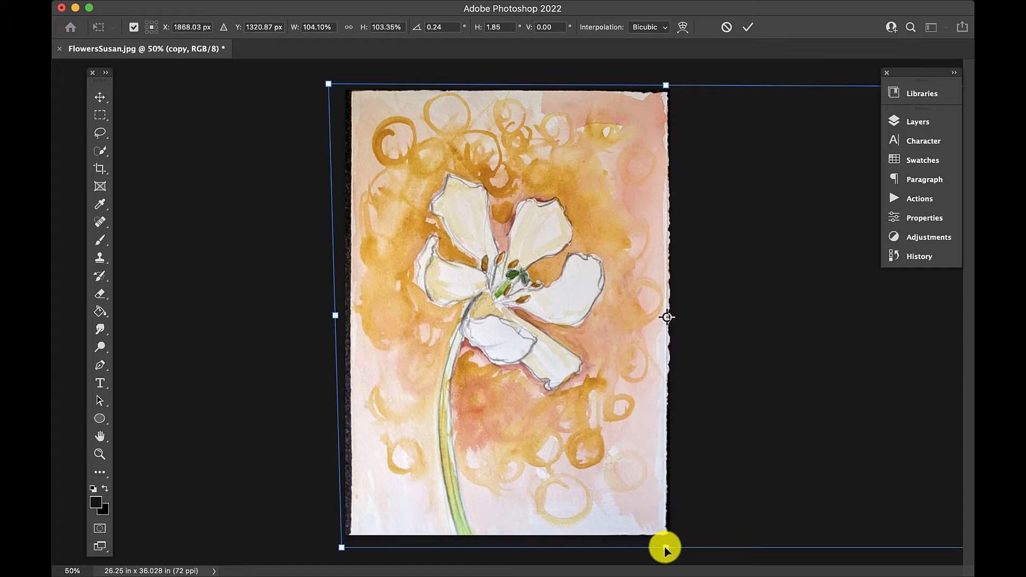
left_click_drag(341, 546, 337, 542)
left_click_drag(661, 548, 669, 547)
left_click_drag(344, 547, 331, 549)
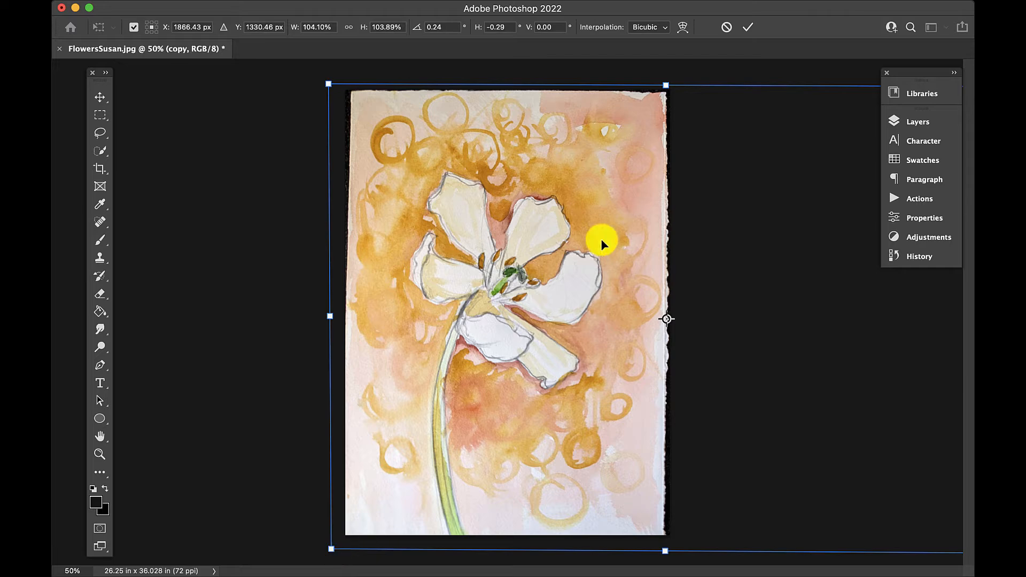
Fine-tune all four corners of the copy layer until the painting covers the whole canvas, and apply the transform.
left_click_drag(666, 85, 679, 79)
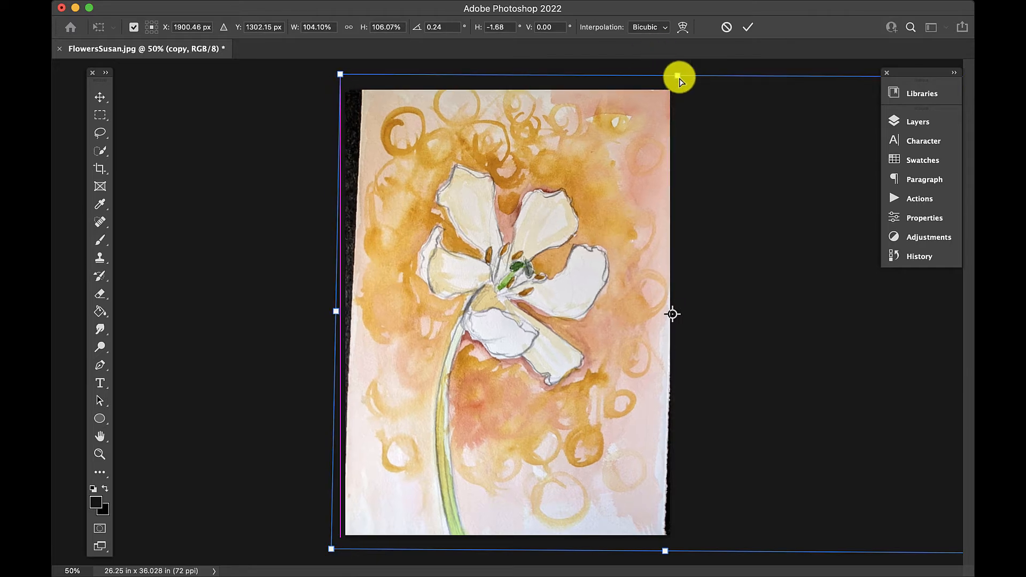
left_click_drag(663, 550, 671, 554)
left_click_drag(342, 71, 317, 74)
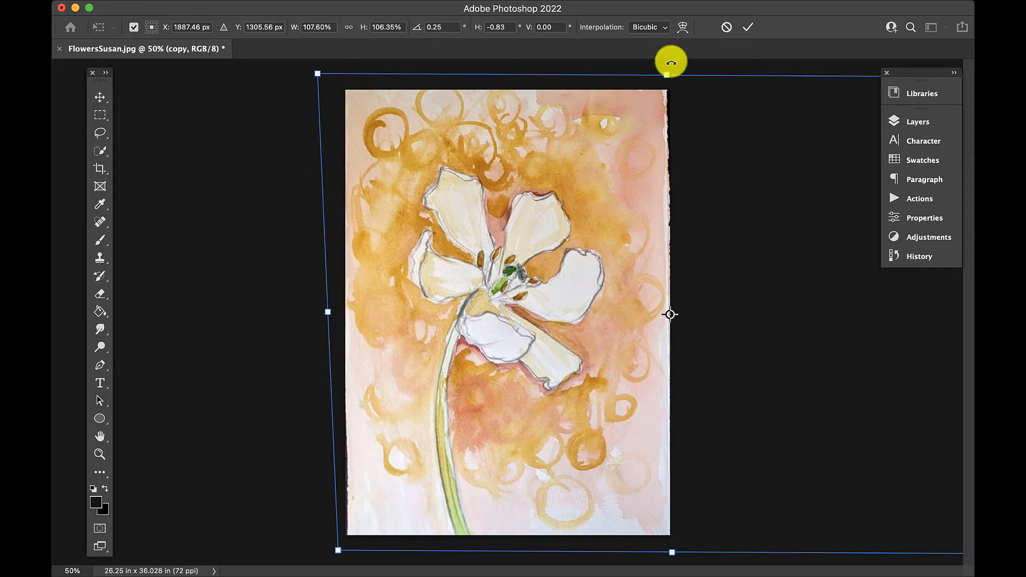
left_click_drag(666, 73, 675, 74)
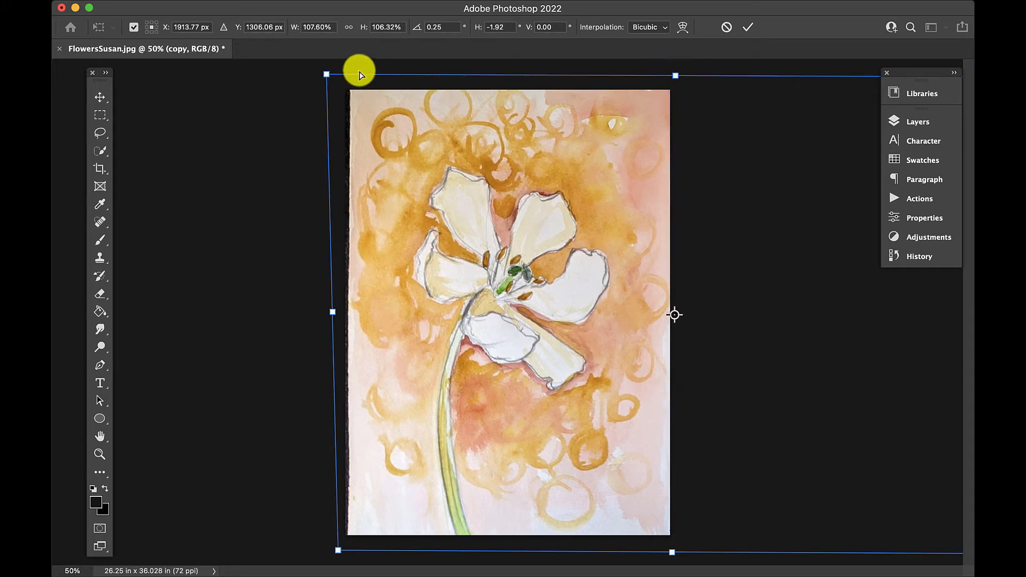
left_click_drag(327, 73, 318, 72)
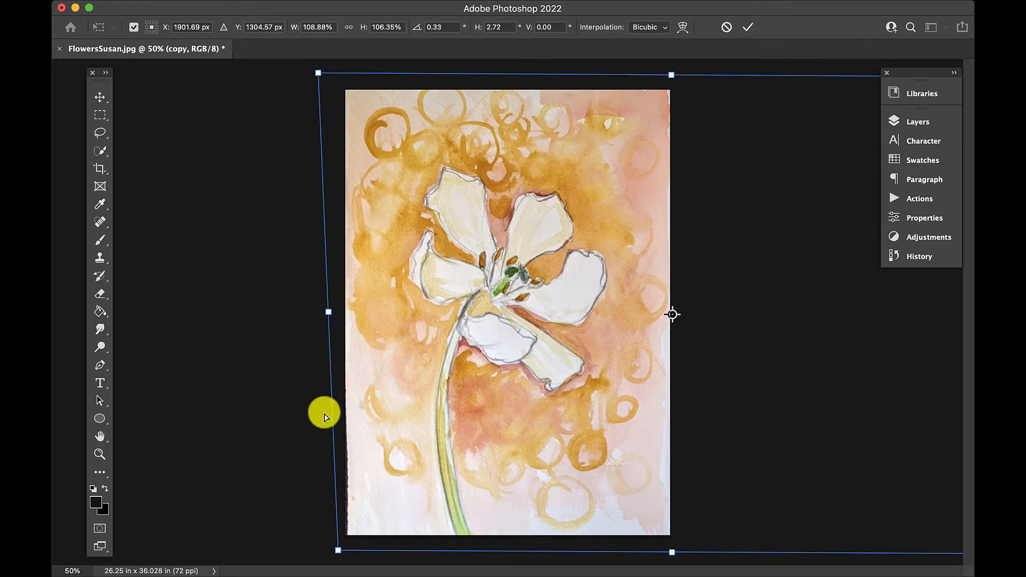
left_click_drag(337, 550, 330, 552)
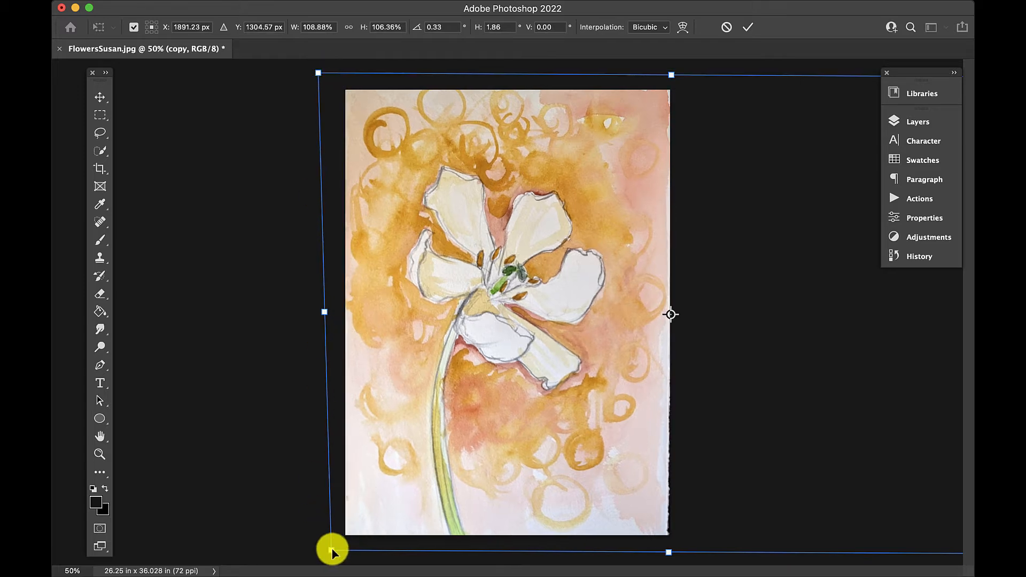
left_click_drag(670, 553, 674, 553)
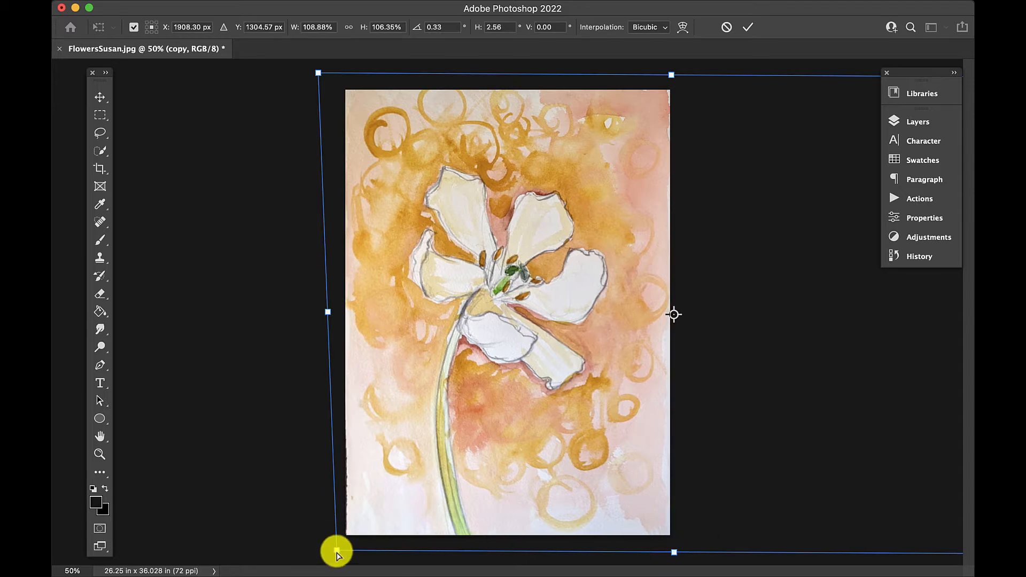
left_click_drag(335, 556, 333, 559)
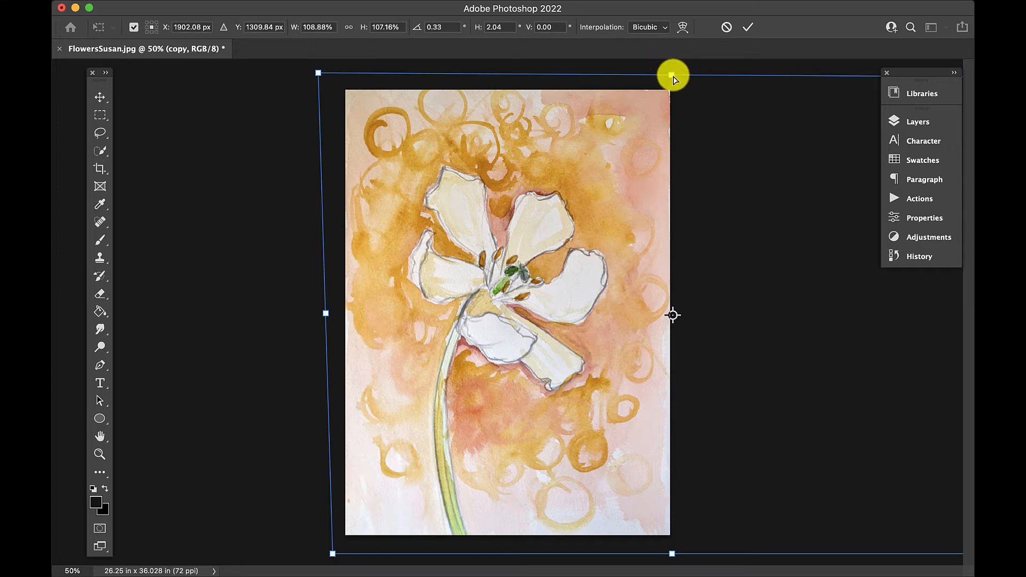
left_click_drag(673, 77, 673, 73)
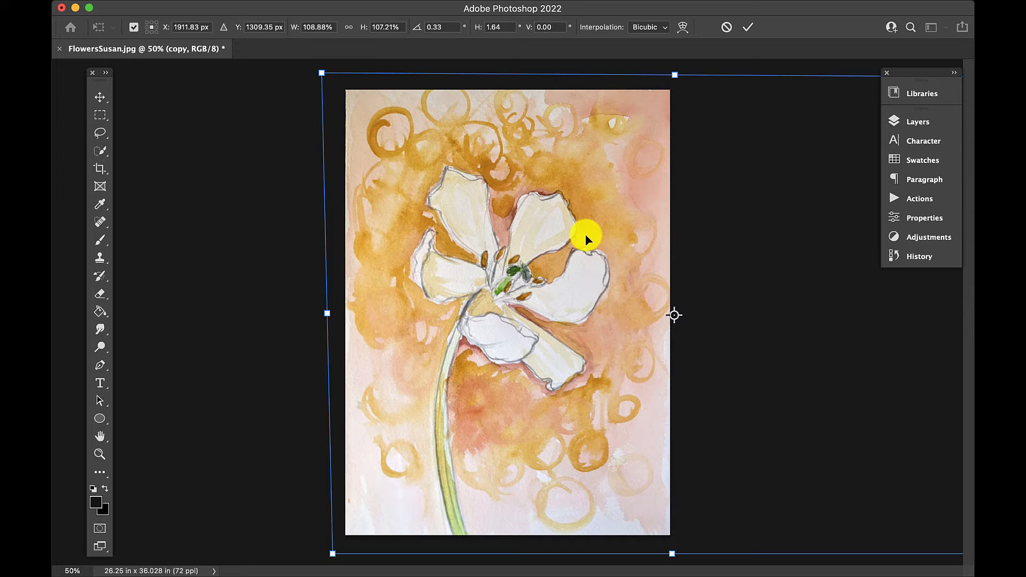
key("c")
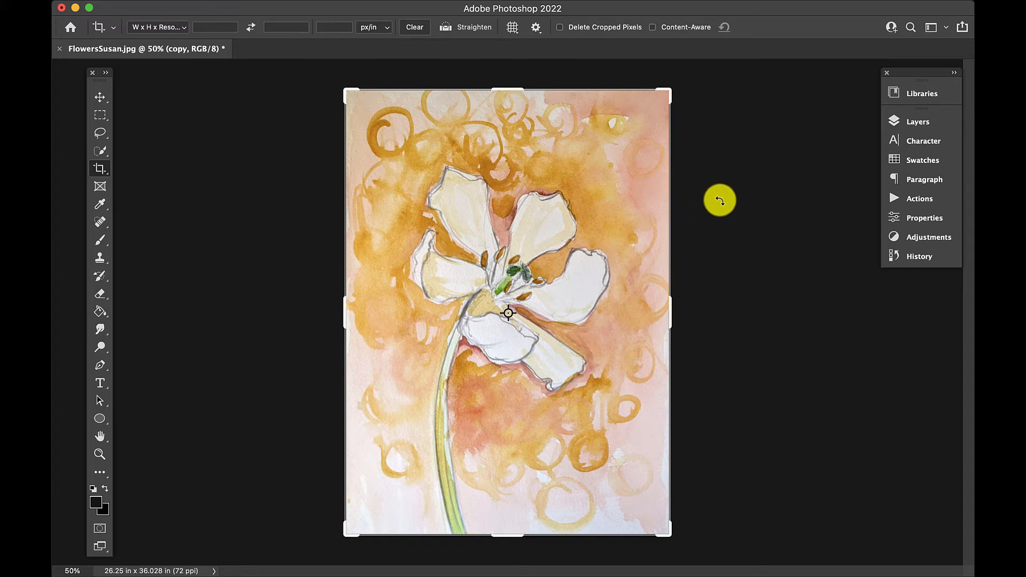
key("super+t")
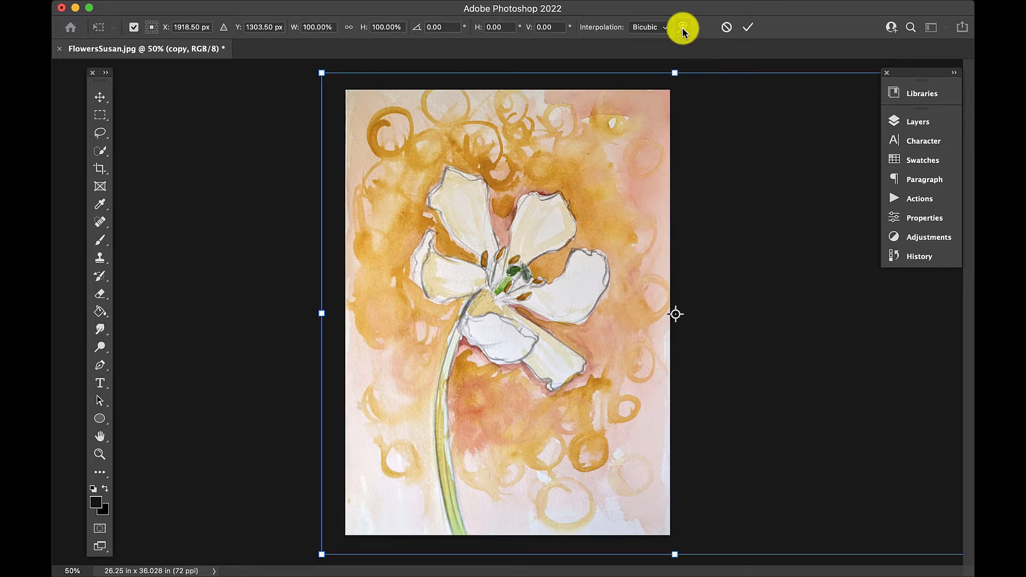
left_click(682, 27)
left_click_drag(542, 125, 634, 122)
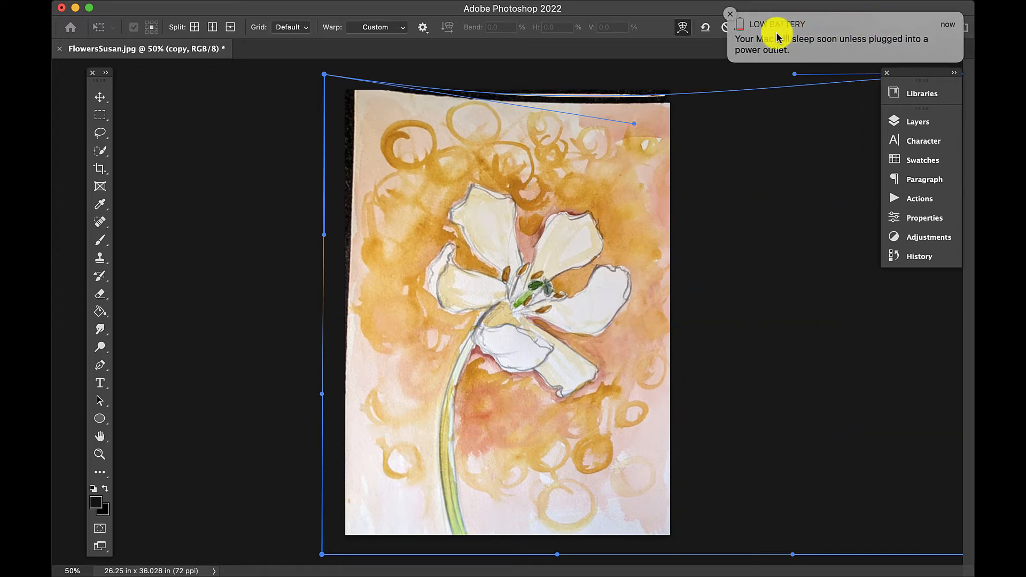
left_click(730, 14)
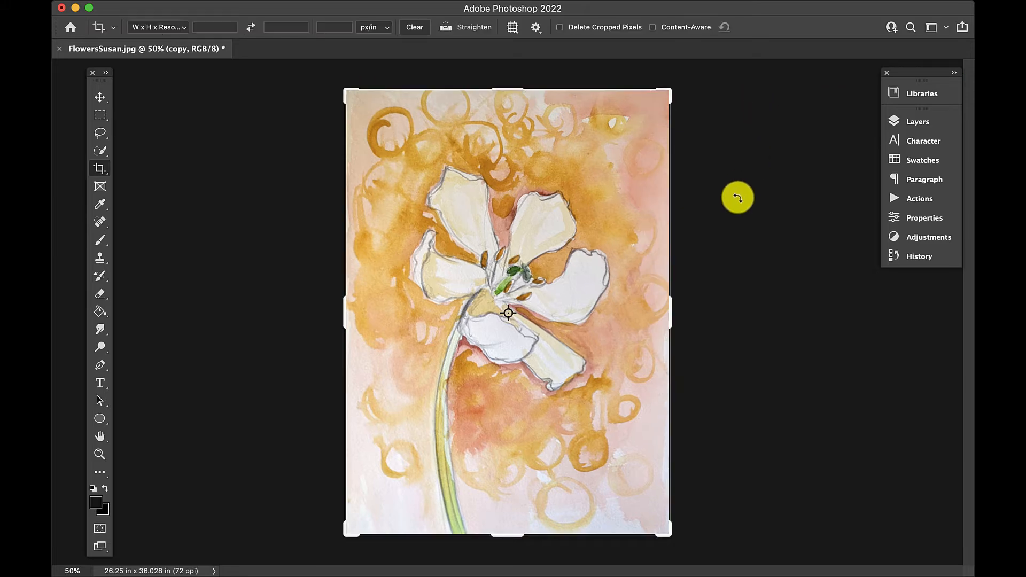
Switch to the Move tool, deselect the layers, and add a Curves adjustment layer above the copy layer.
left_click(100, 98)
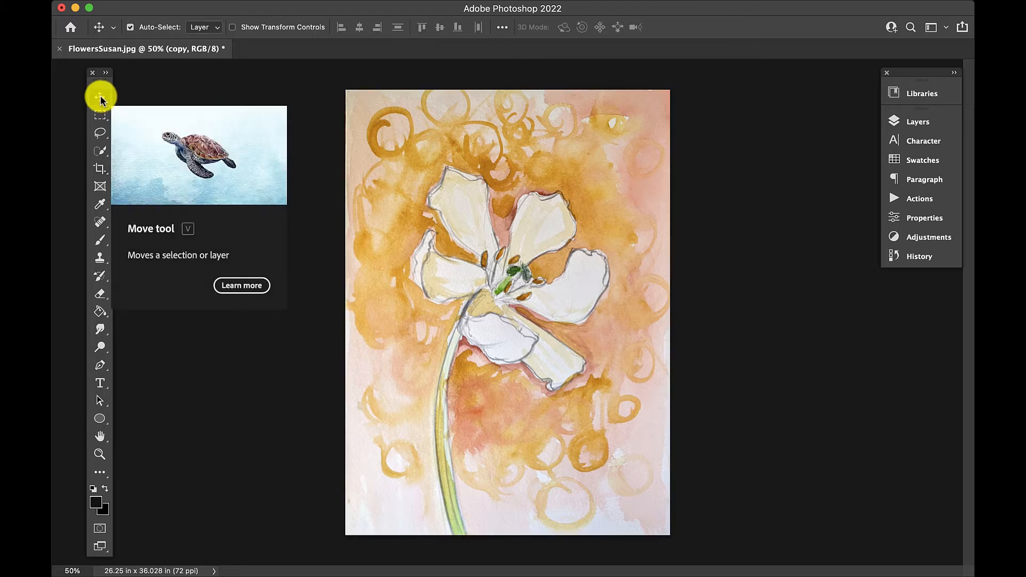
left_click(216, 382)
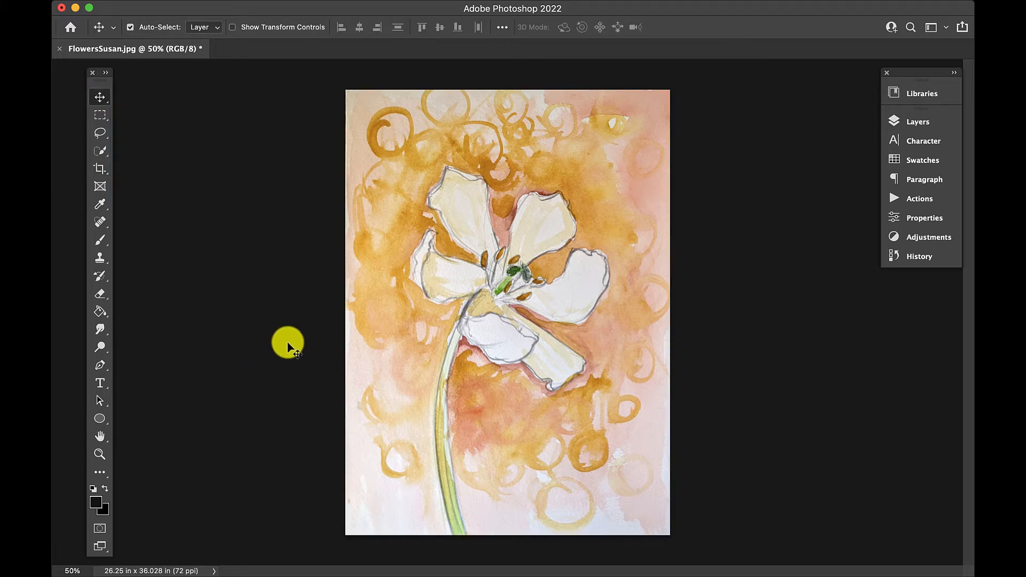
left_click(902, 121)
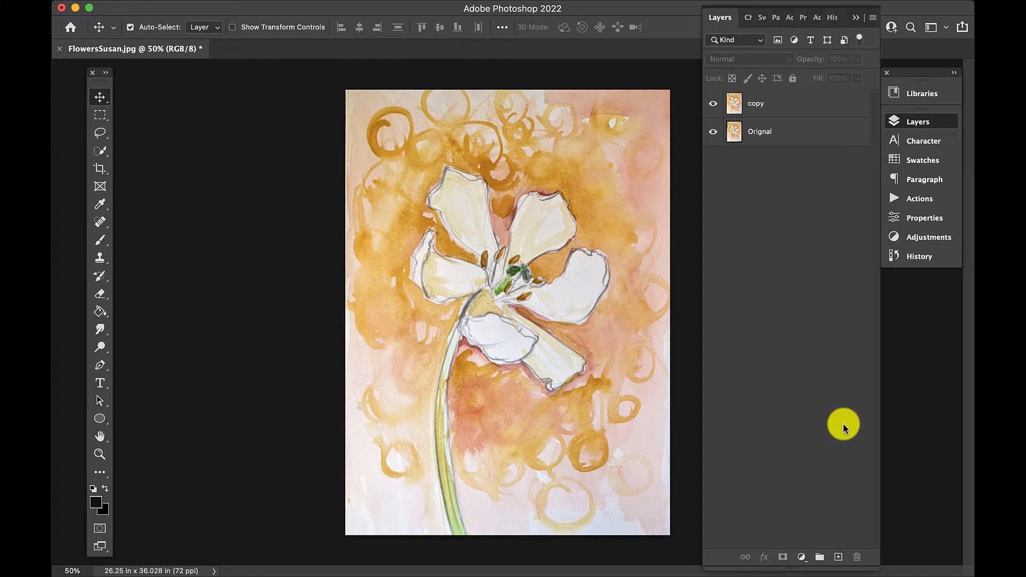
left_click(801, 557)
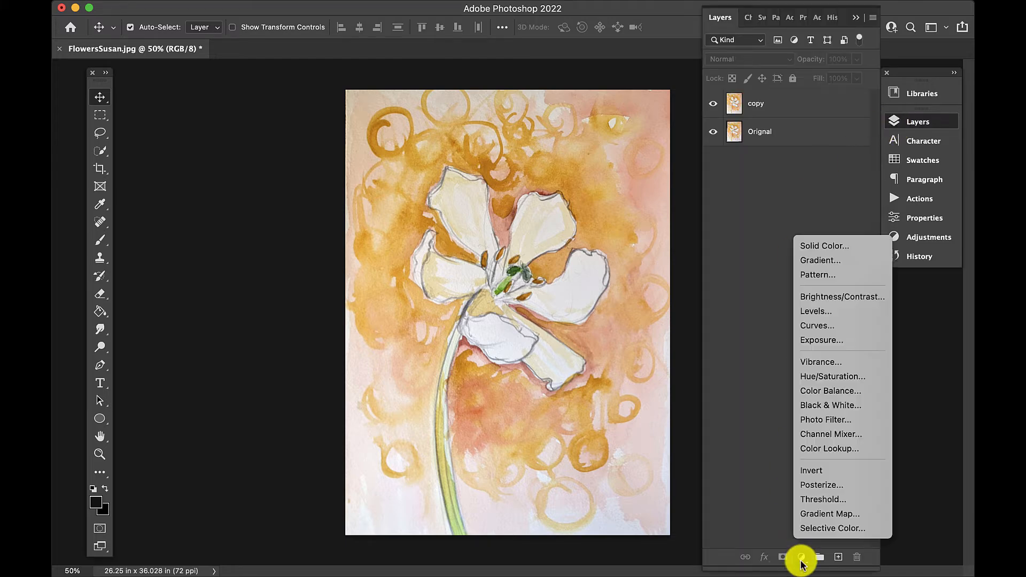
left_click(806, 326)
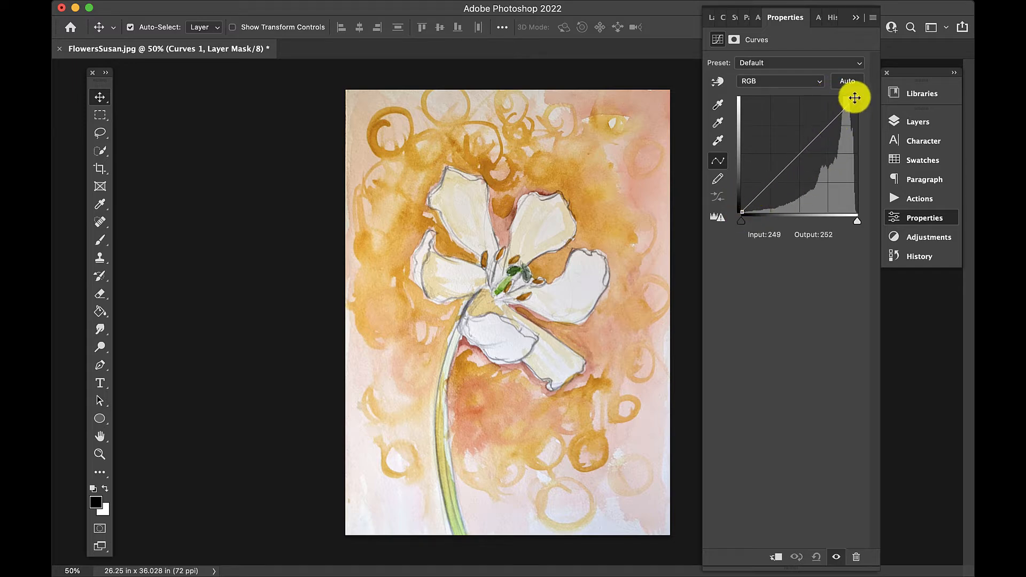
Darken the painting with RGB curve points at input 70/output 52, 156/116 and 205/171, keeping the white point at 255.
left_click_drag(853, 97, 847, 96)
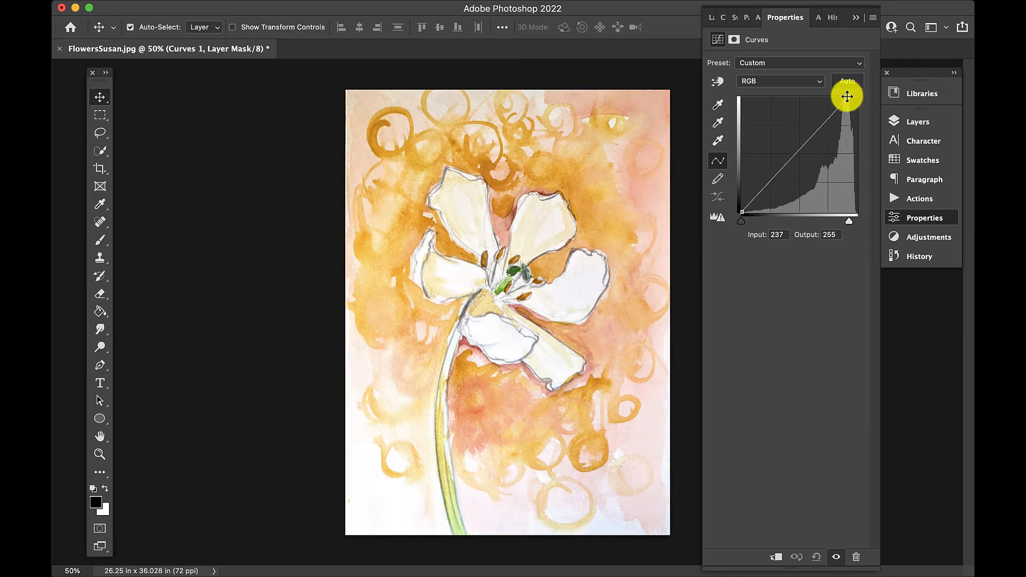
left_click_drag(847, 96, 864, 96)
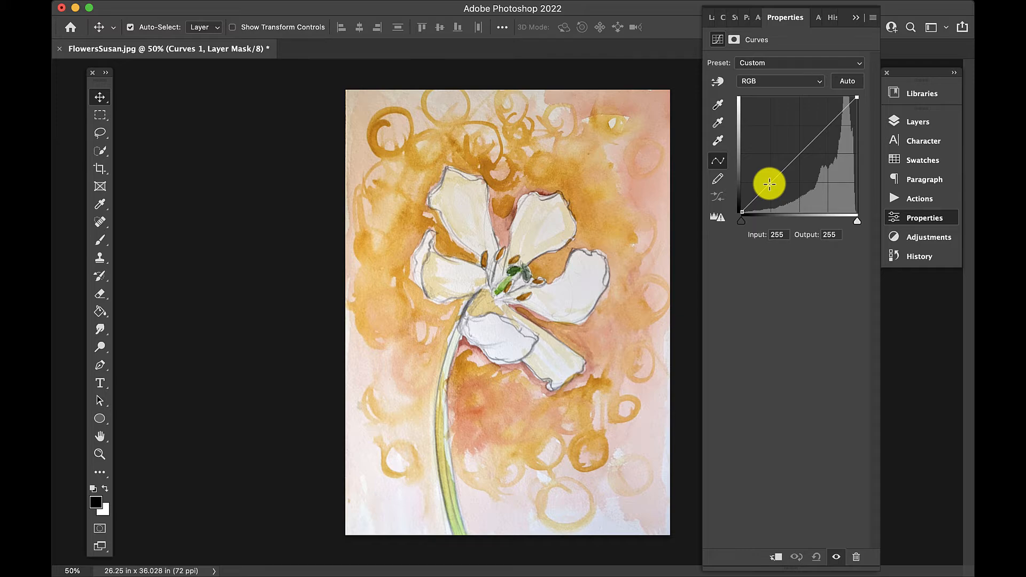
left_click_drag(768, 183, 774, 188)
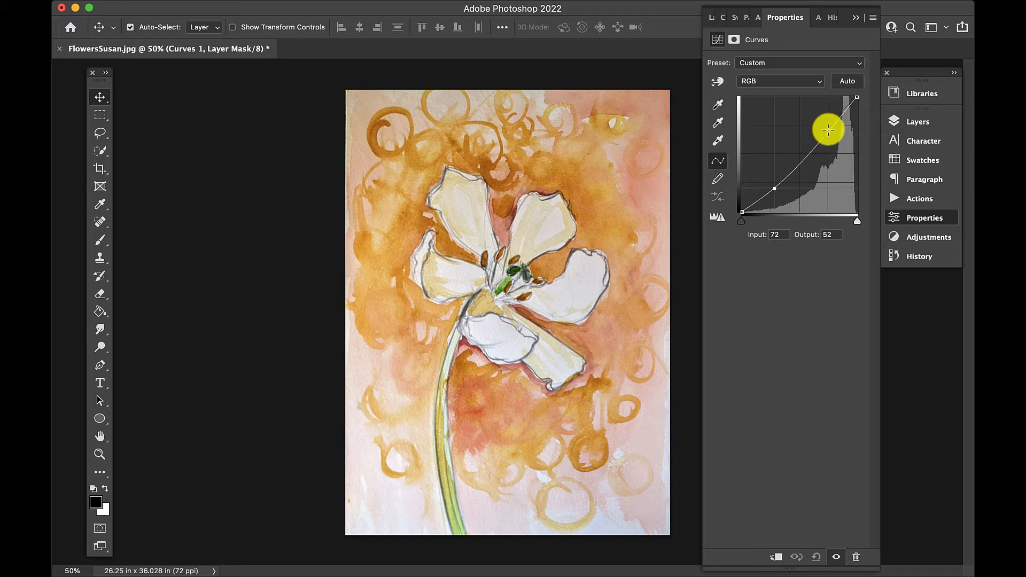
left_click_drag(828, 130, 828, 128)
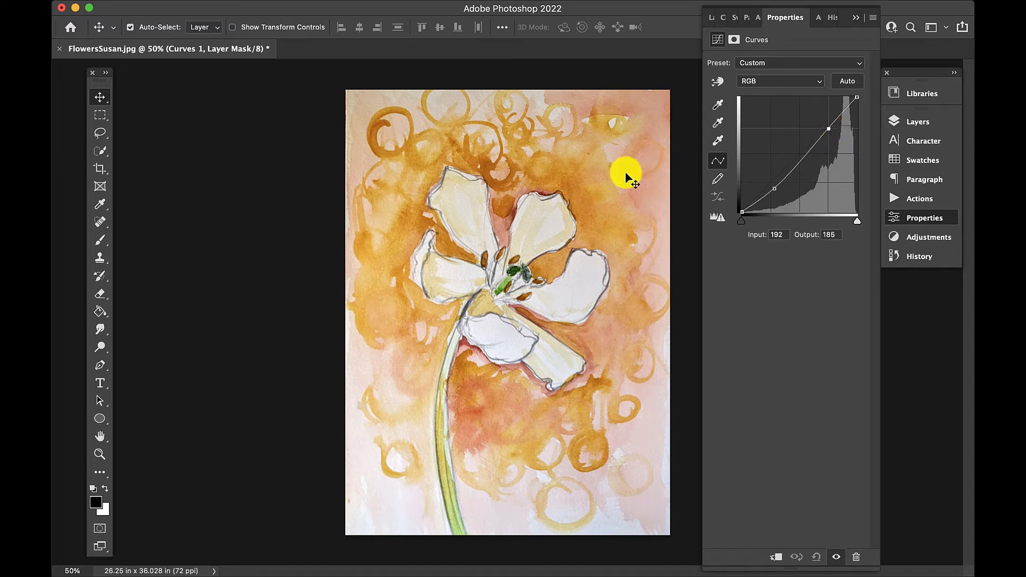
left_click_drag(828, 128, 832, 138)
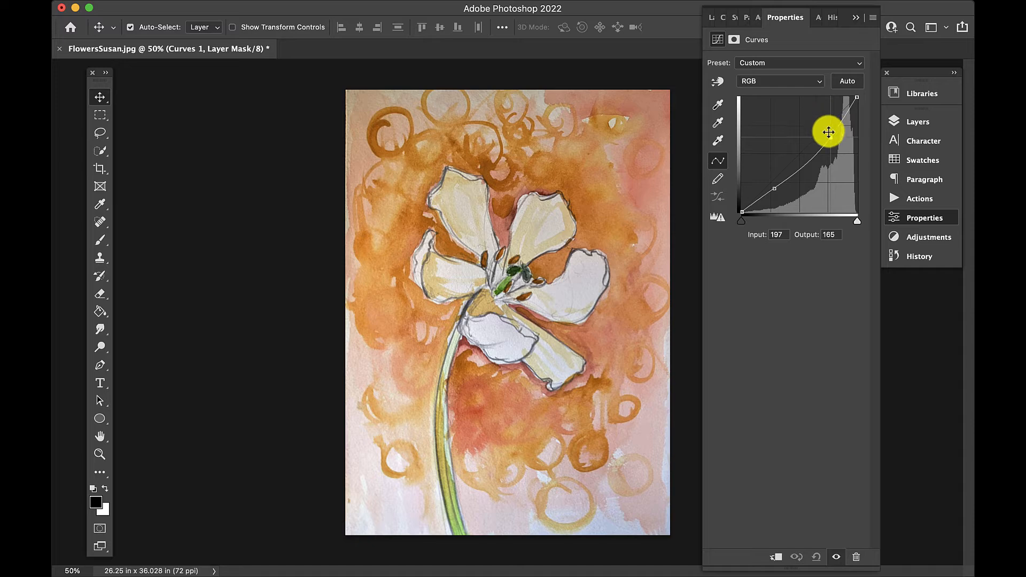
left_click_drag(832, 137, 834, 134)
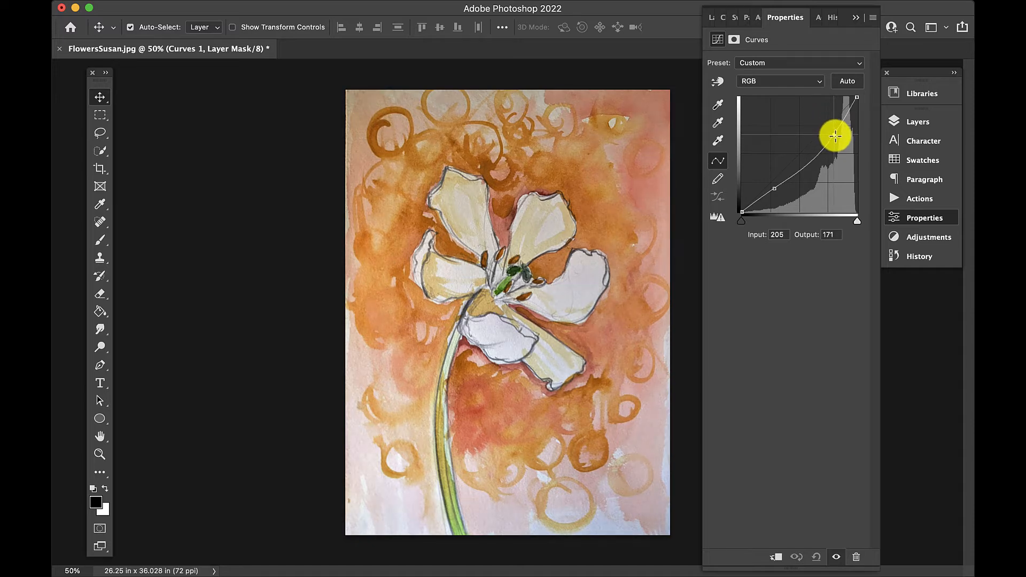
left_click_drag(773, 188, 774, 188)
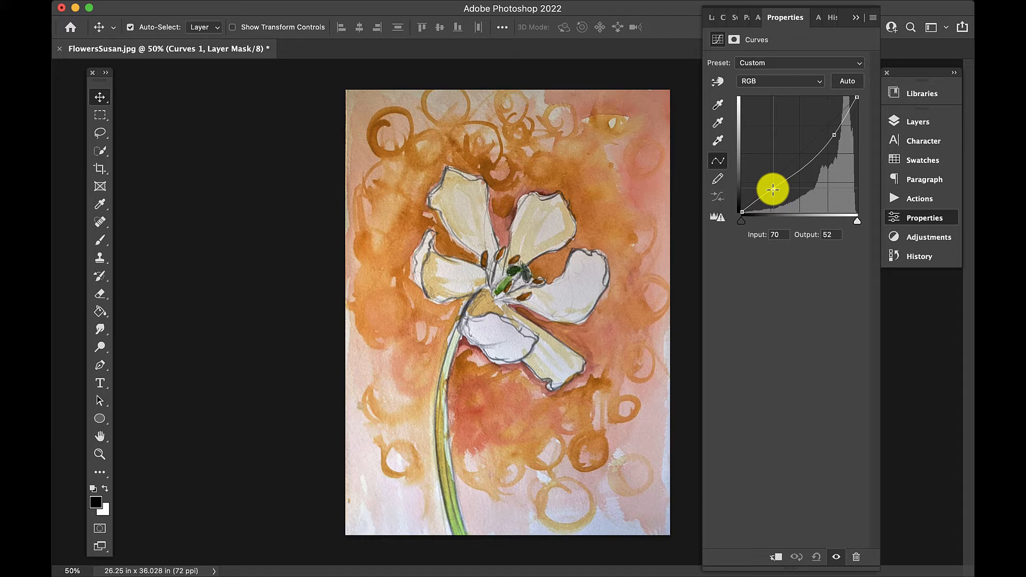
left_click(812, 159)
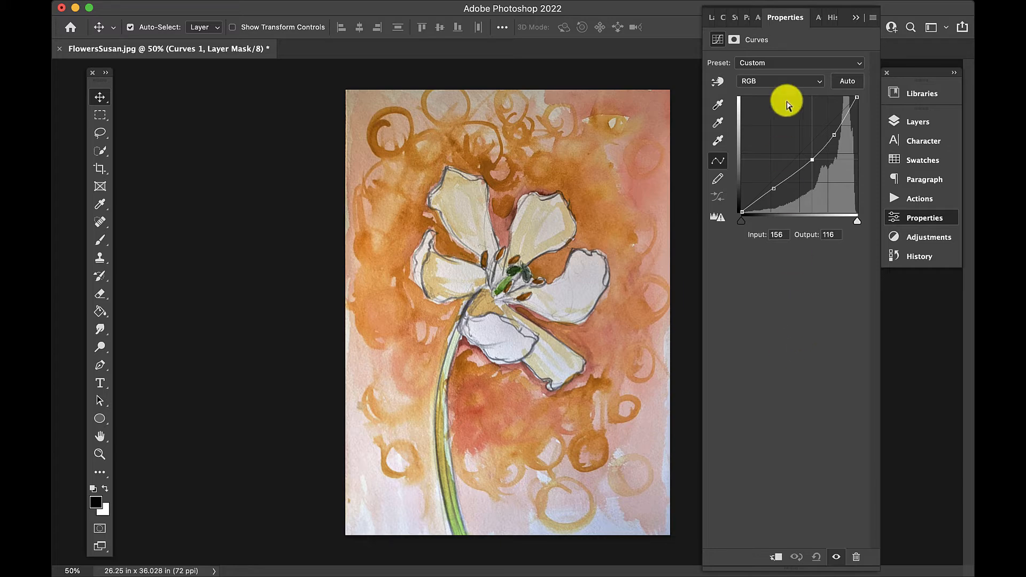
Hide and reshow the Curves adjustment layer to compare the painting before and after.
left_click(711, 18)
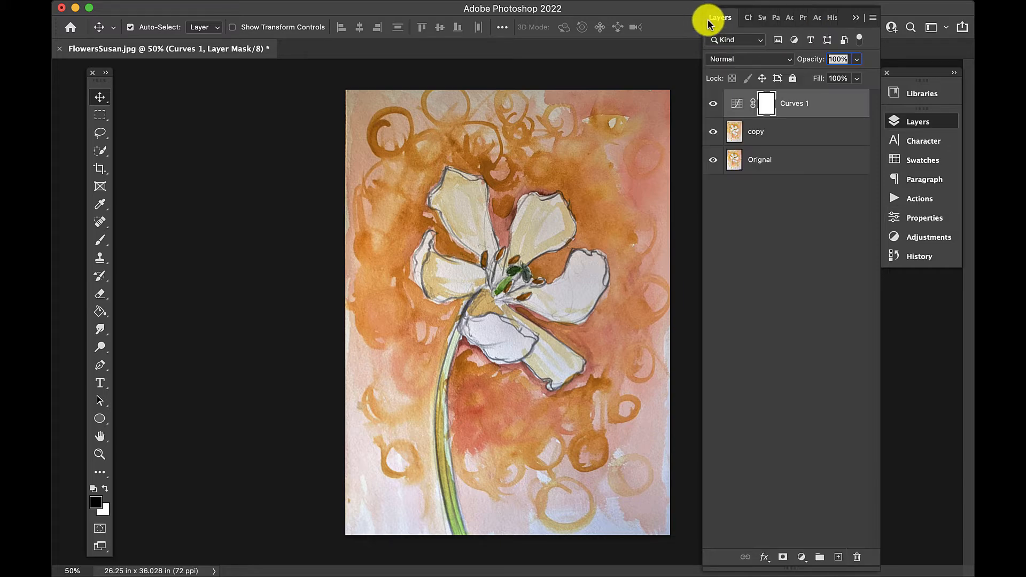
left_click(712, 107)
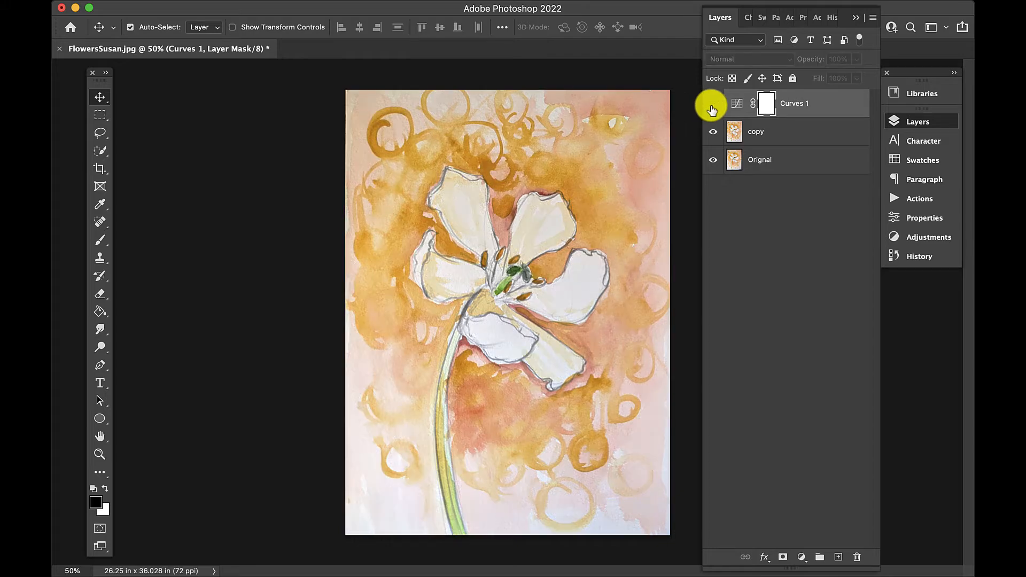
left_click(712, 107)
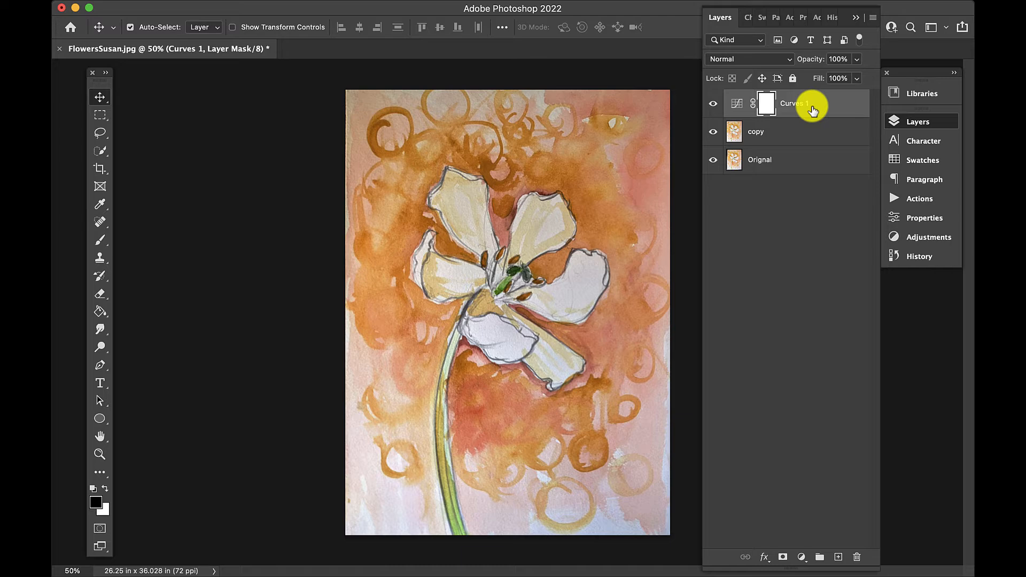
Add a Hue/Saturation adjustment layer between the copy layer and the Curves layer.
left_click(806, 141)
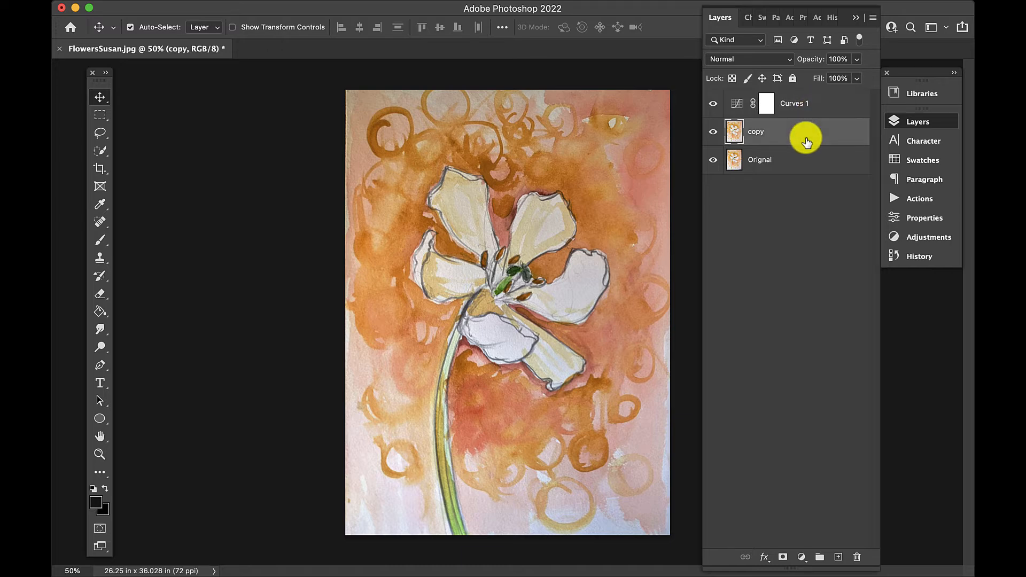
left_click(801, 558)
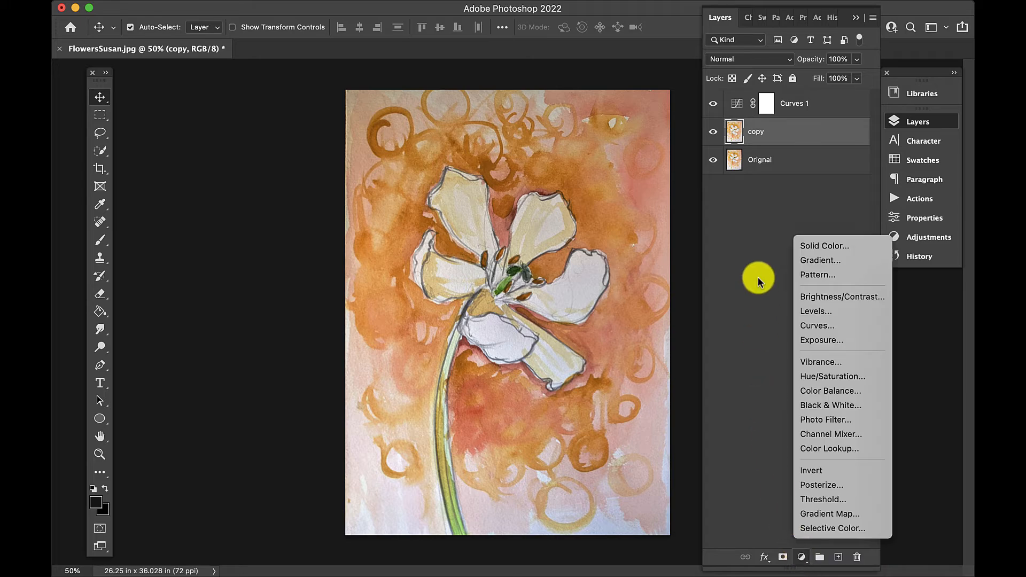
left_click(826, 378)
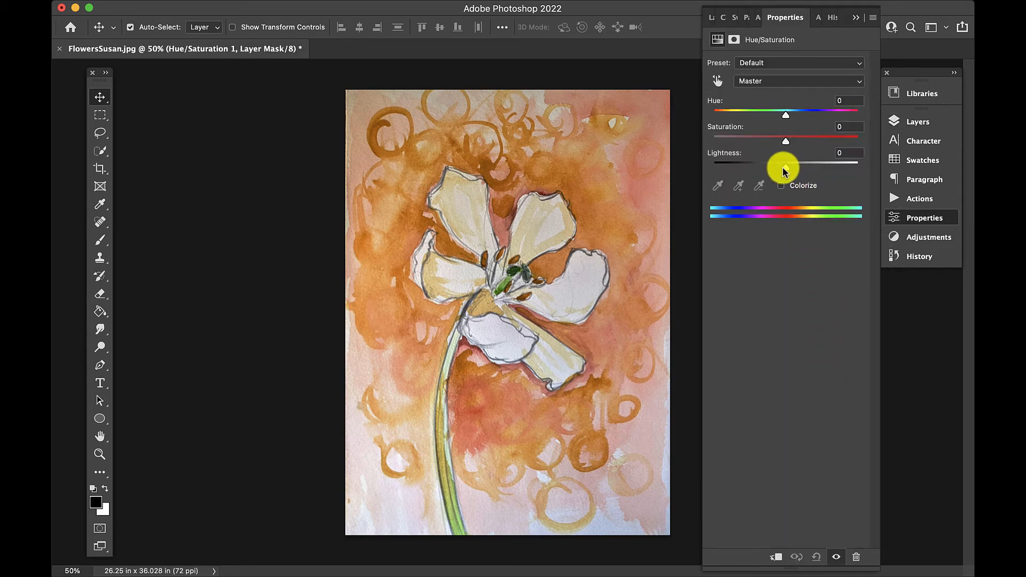
Try lower lightness and saturation values on the Hue/Saturation layer, resetting each to 0.
mouse_move(785, 170)
left_mouse_down()
mouse_move(756, 167)
mouse_move(813, 172)
mouse_move(800, 170)
mouse_move(809, 162)
mouse_move(775, 167)
left_mouse_up()
left_click(850, 154)
type("0")
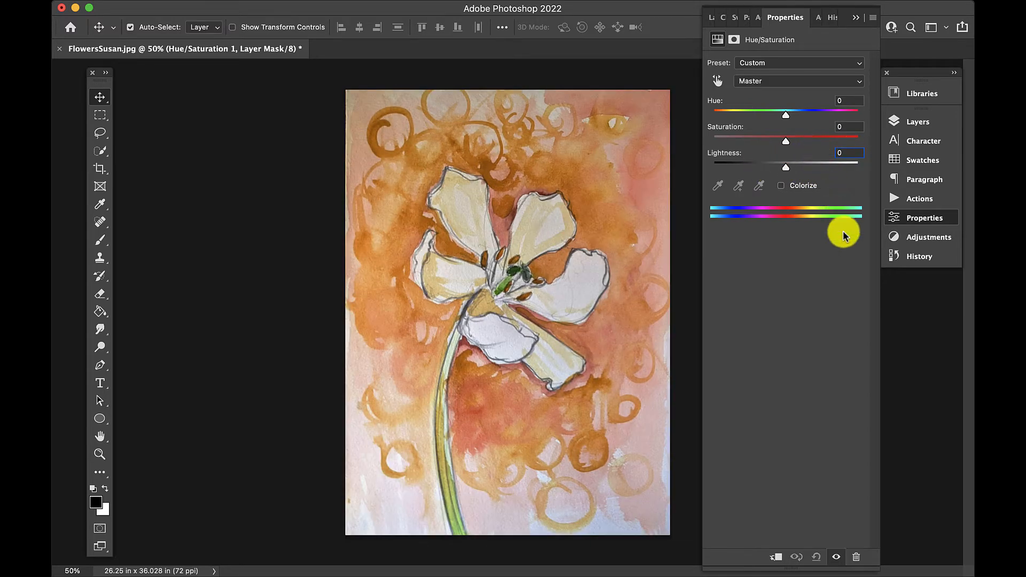
mouse_move(784, 142)
left_mouse_down()
mouse_move(799, 147)
mouse_move(717, 141)
mouse_move(781, 142)
left_mouse_up()
double_click(851, 129)
type("0")
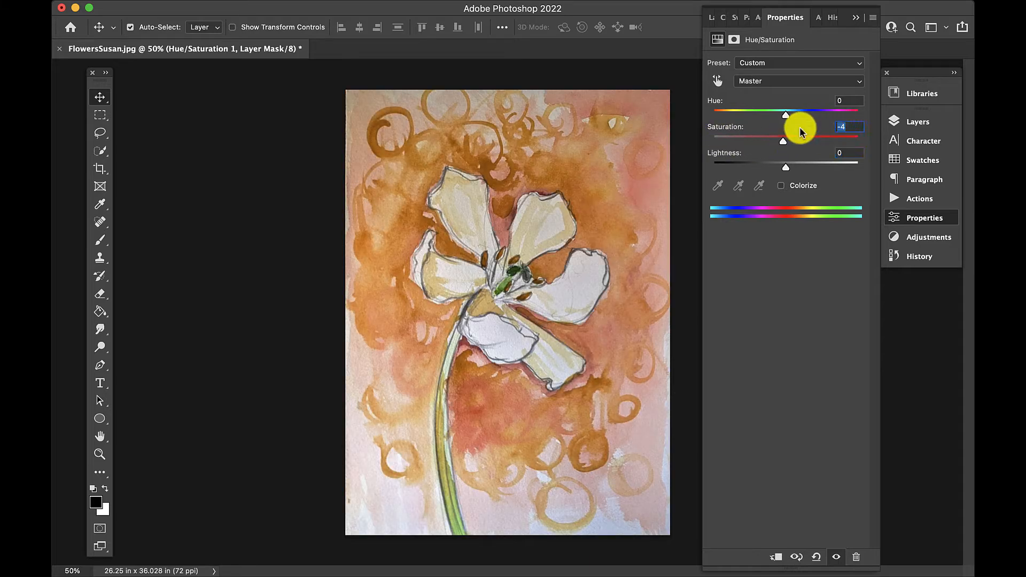
Try a hue of -22 and reset it to 0, then set the hue to -3 and the saturation to -5.
mouse_move(785, 115)
left_mouse_down()
mouse_move(806, 115)
mouse_move(762, 117)
mouse_move(772, 121)
left_mouse_up()
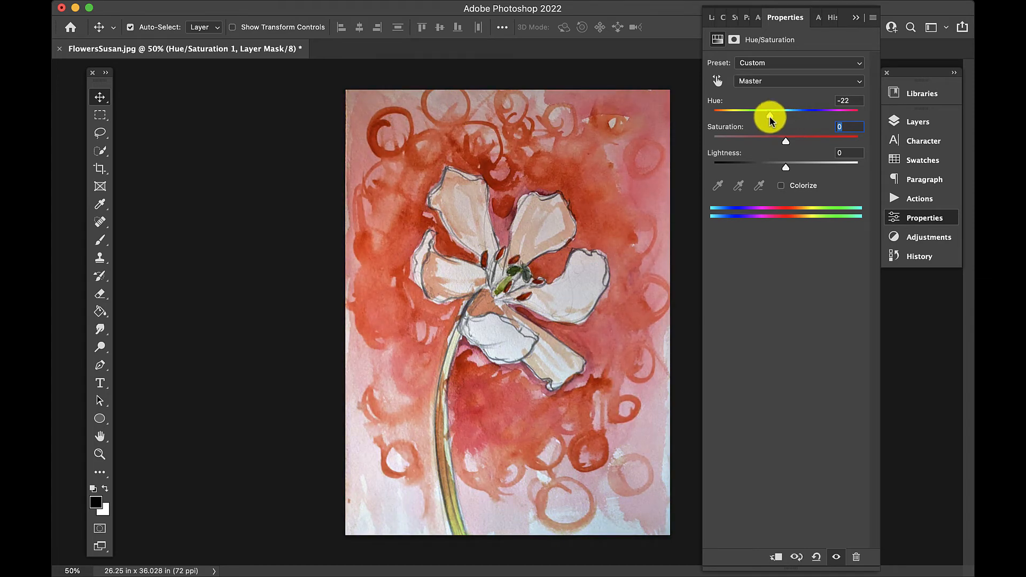
left_click(848, 101)
type("0")
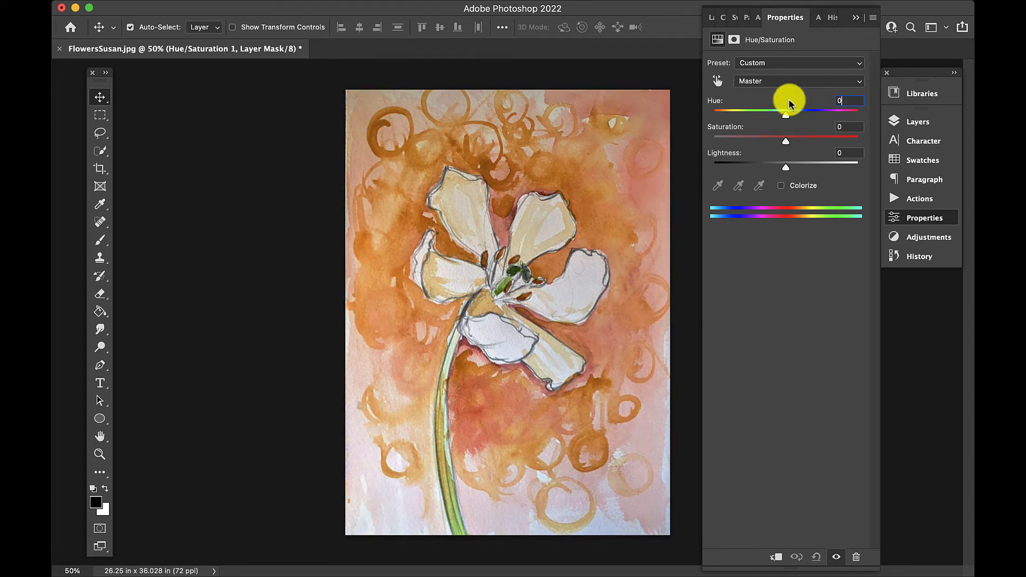
left_click_drag(787, 118, 784, 121)
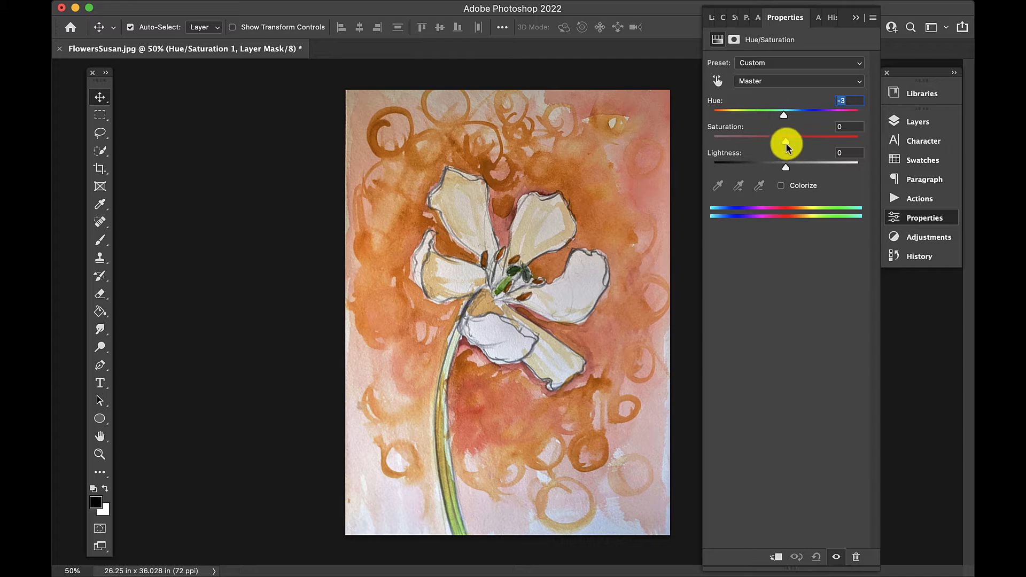
mouse_move(786, 147)
left_mouse_down()
mouse_move(799, 144)
mouse_move(783, 145)
left_mouse_up()
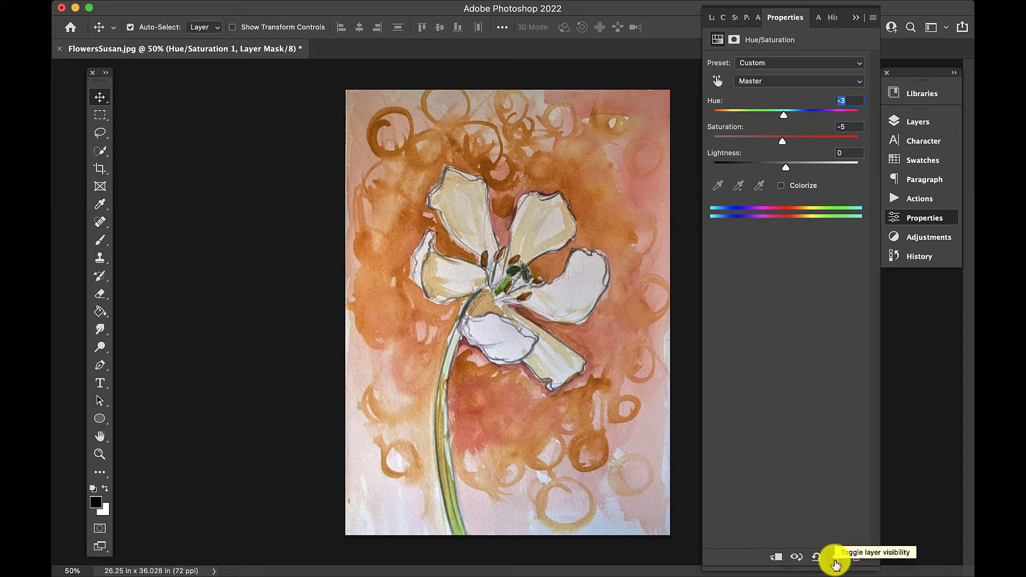
Toggle the Hue/Saturation layer's visibility repeatedly to compare the painting's colors with and without the adjustment.
left_click(836, 562)
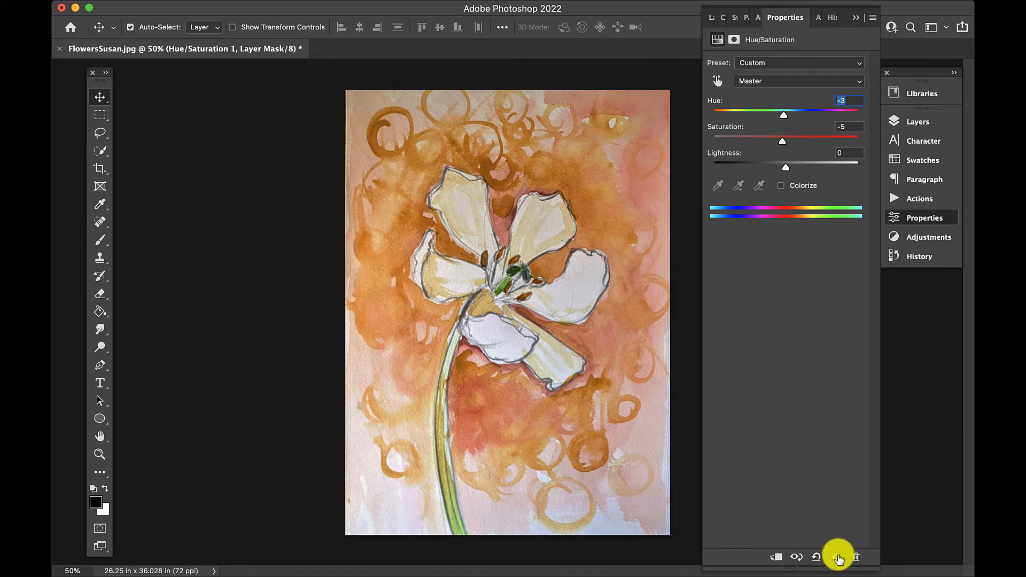
left_click(837, 560)
left_click(837, 559)
left_click(838, 559)
left_click(837, 559)
left_click(837, 560)
left_click(837, 560)
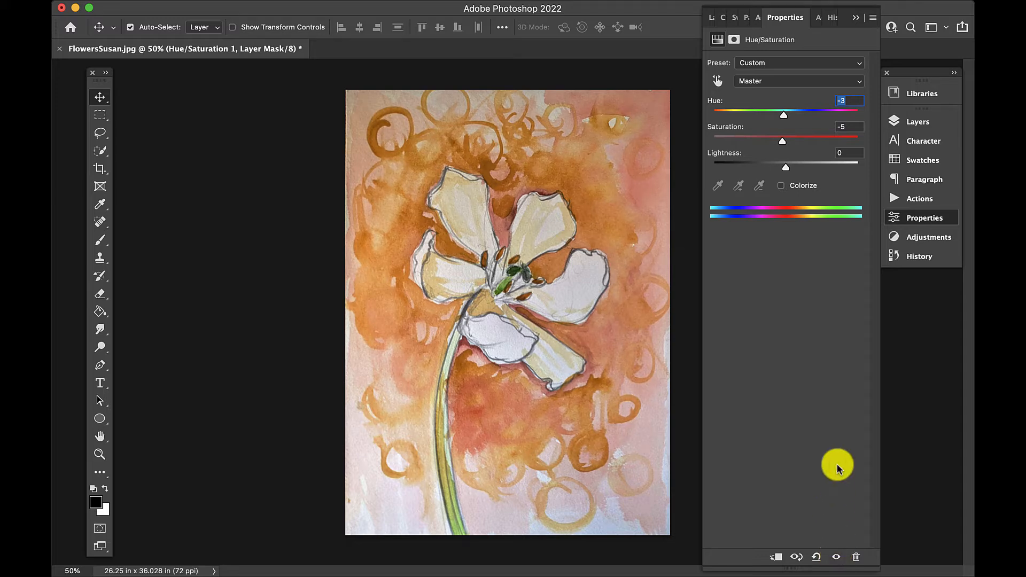
Delete the Hue/Saturation layer along with its mask, and deselect all layers.
left_click(712, 18)
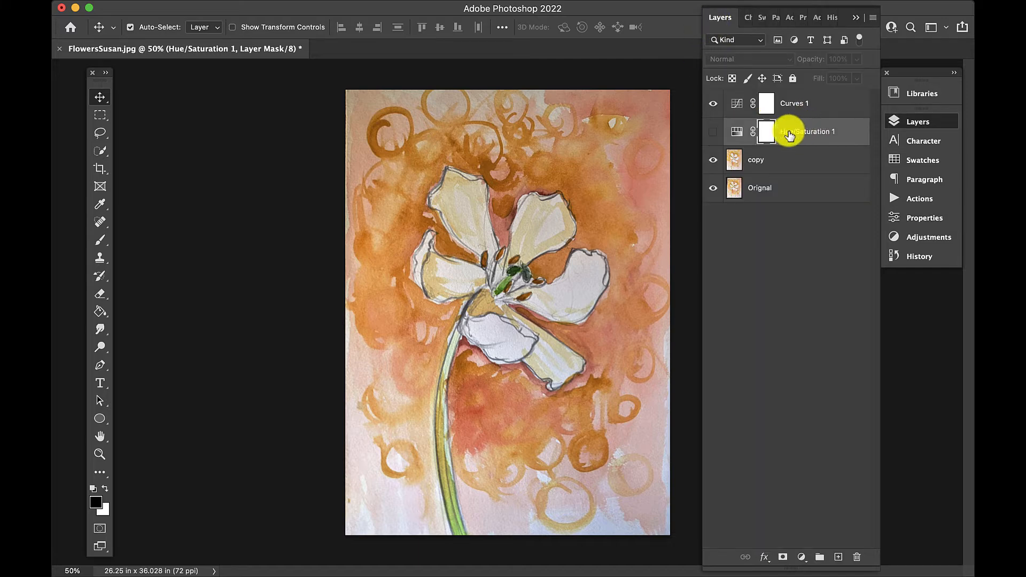
left_click(858, 558)
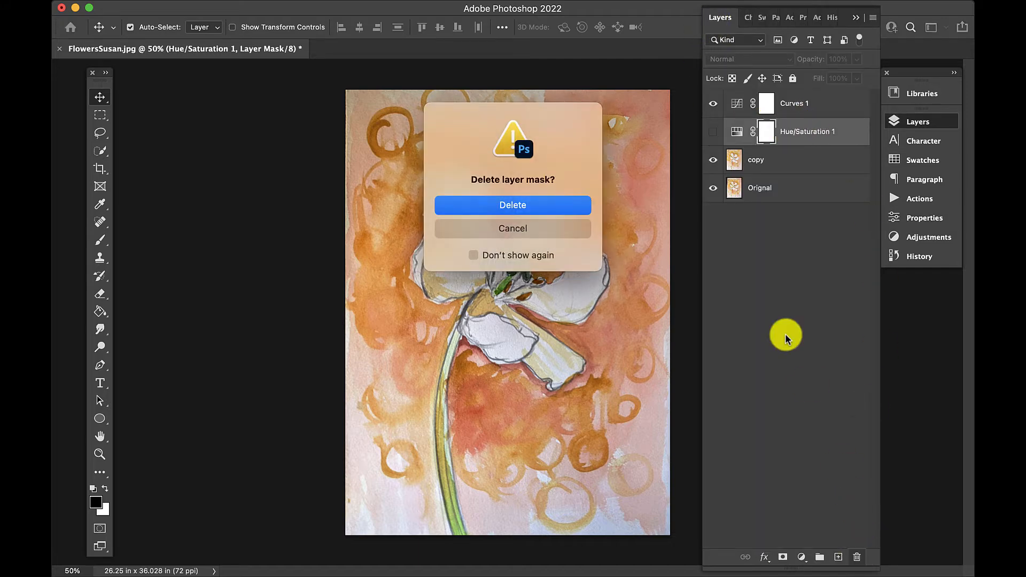
key("Return")
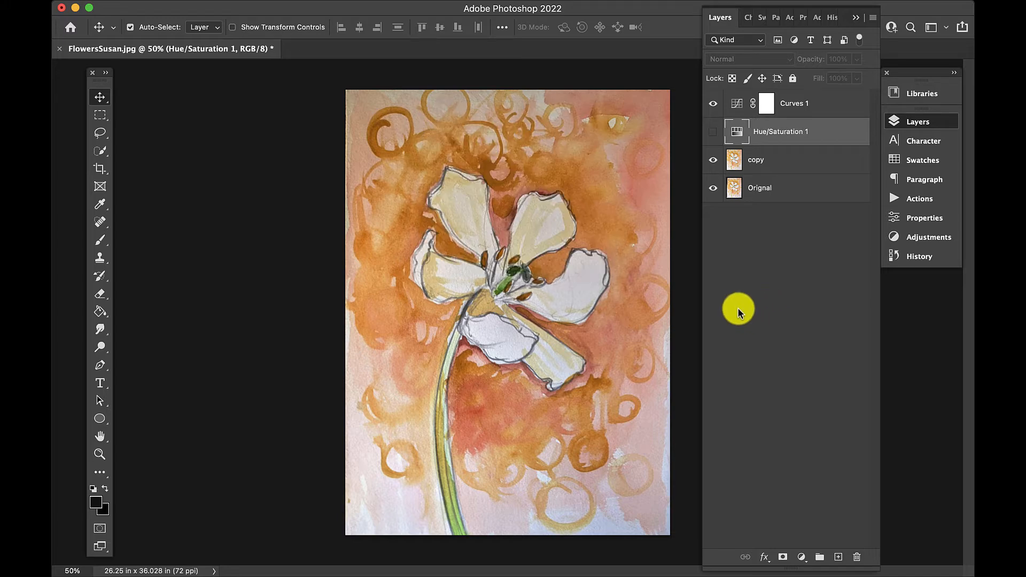
left_click(857, 557)
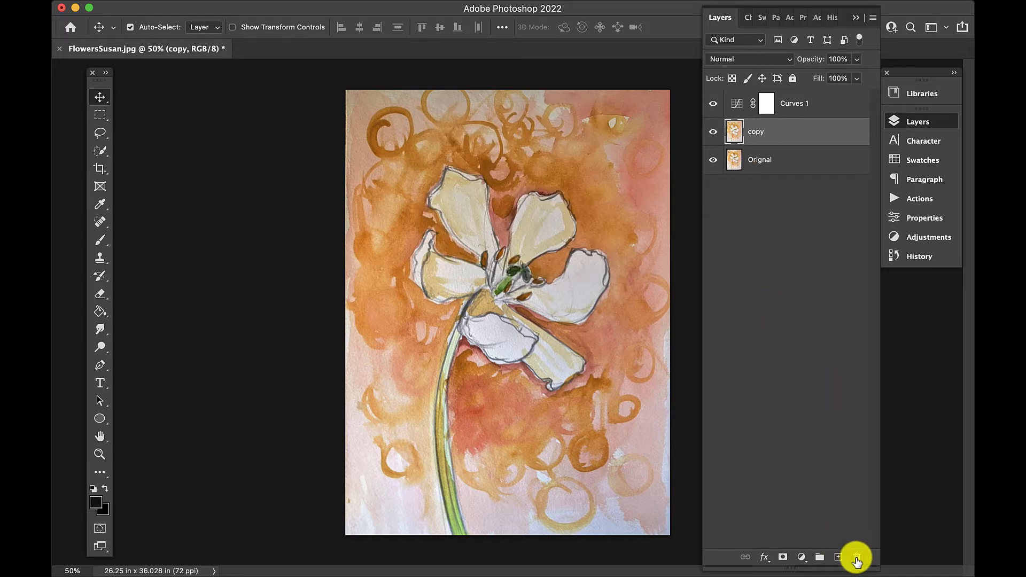
left_click(822, 401)
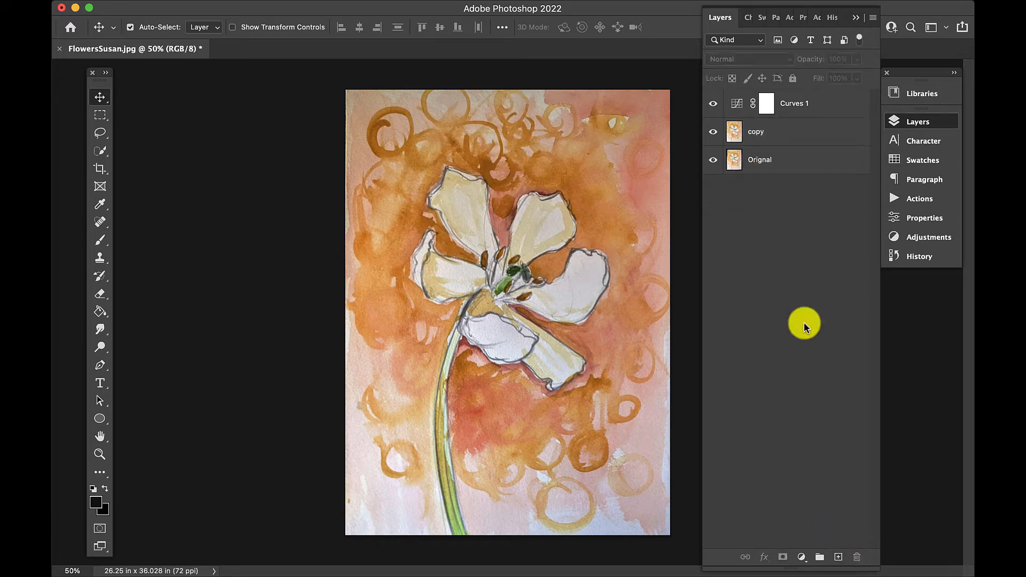
Hide the Orignal layer and select the copy layer for retouching with the Clone Stamp.
left_click(714, 162)
key("super+plus")
key("super+plus")
scroll(358, 496, "down", 10)
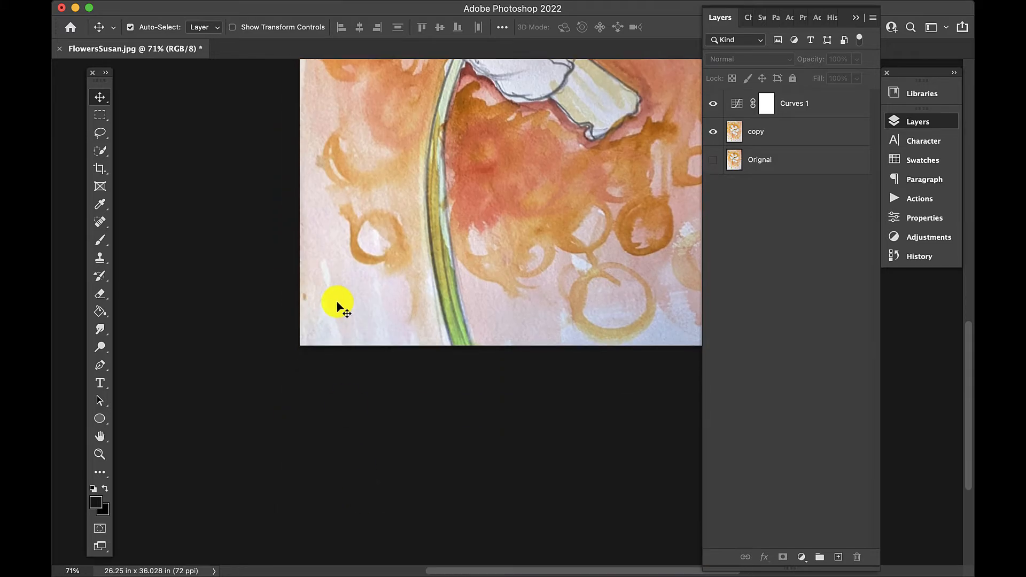
scroll(337, 303, "up", 3)
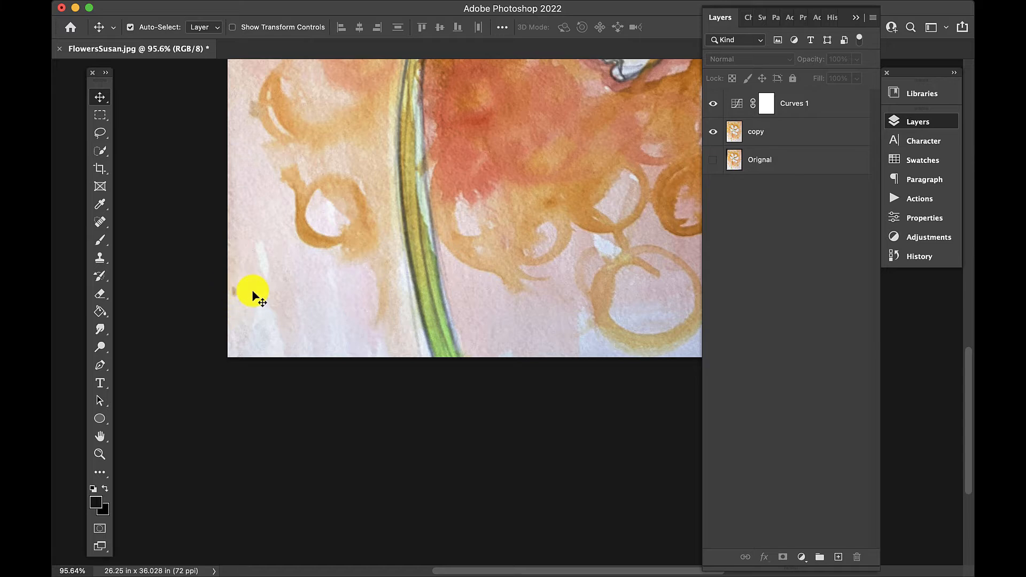
scroll(252, 296, "up", 3)
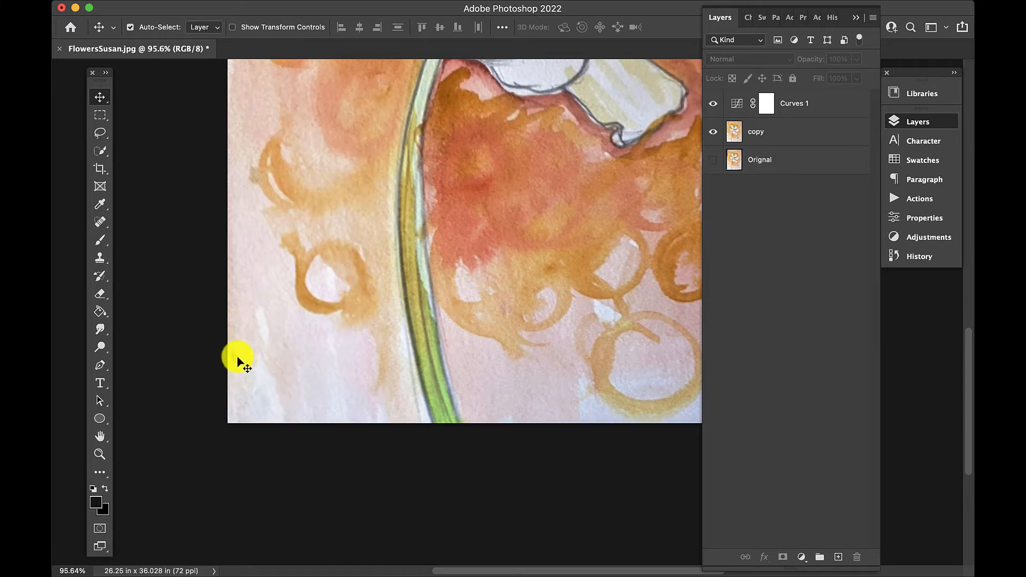
key("s")
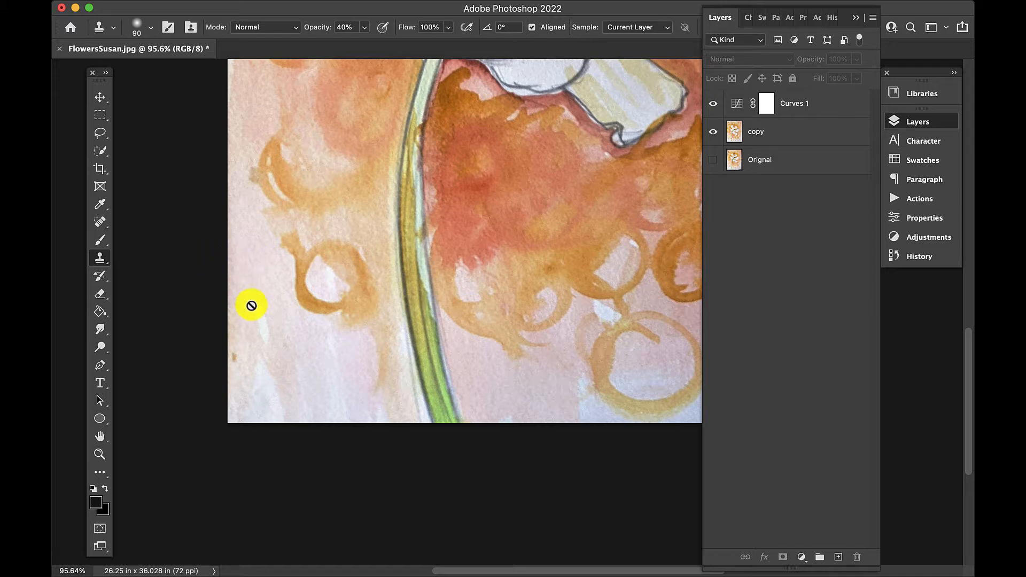
left_click(772, 132)
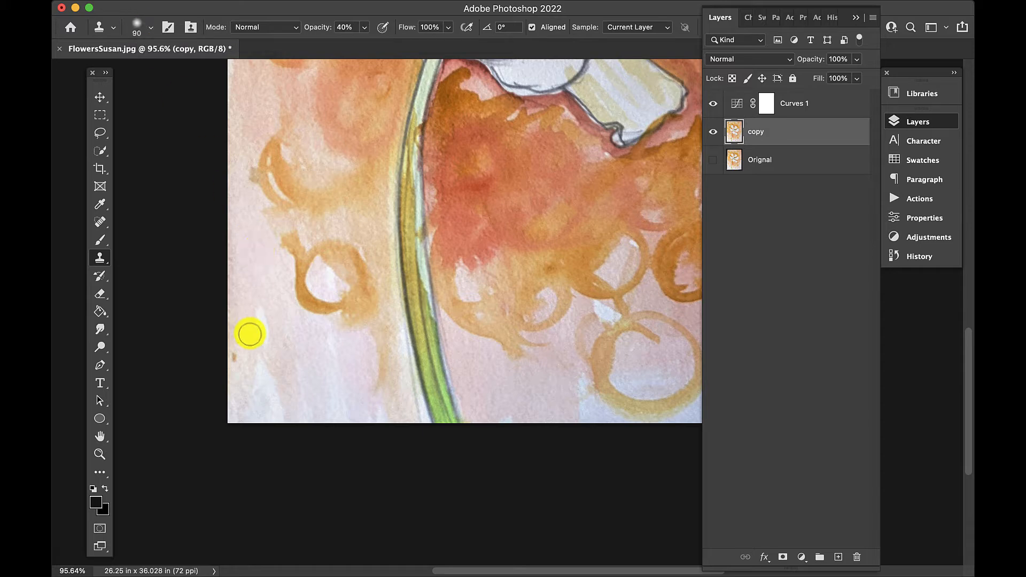
Clone nearby clean paper over the brown speck at the painting's lower left edge using a 125-pixel brush.
key("bracketright")
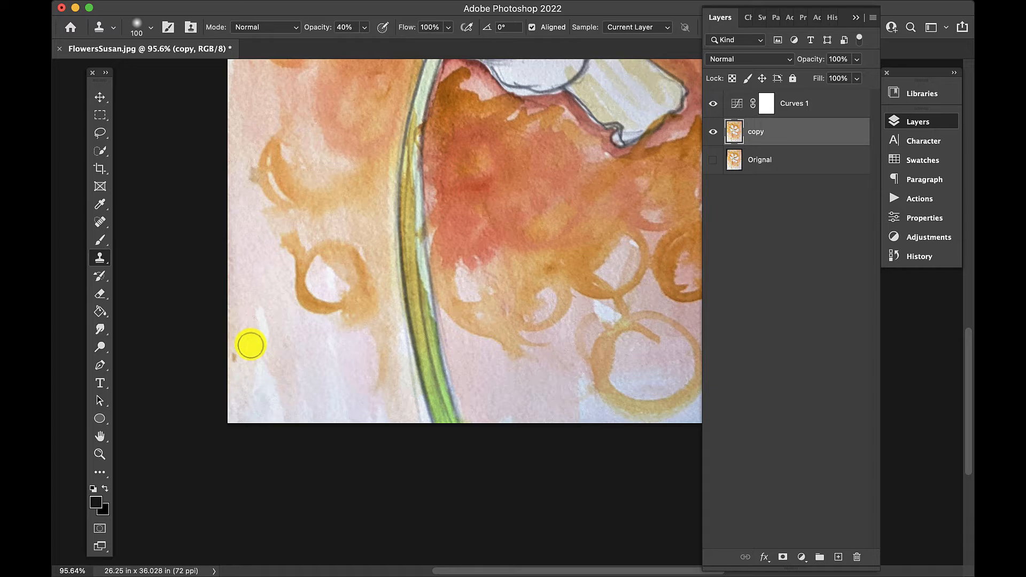
key("bracketright")
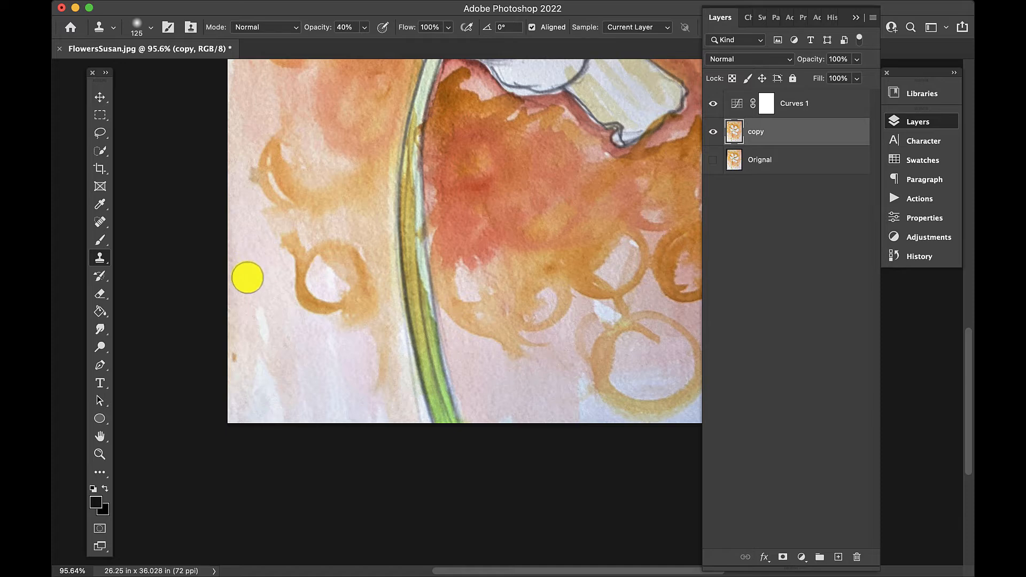
left_click(247, 277, "alt")
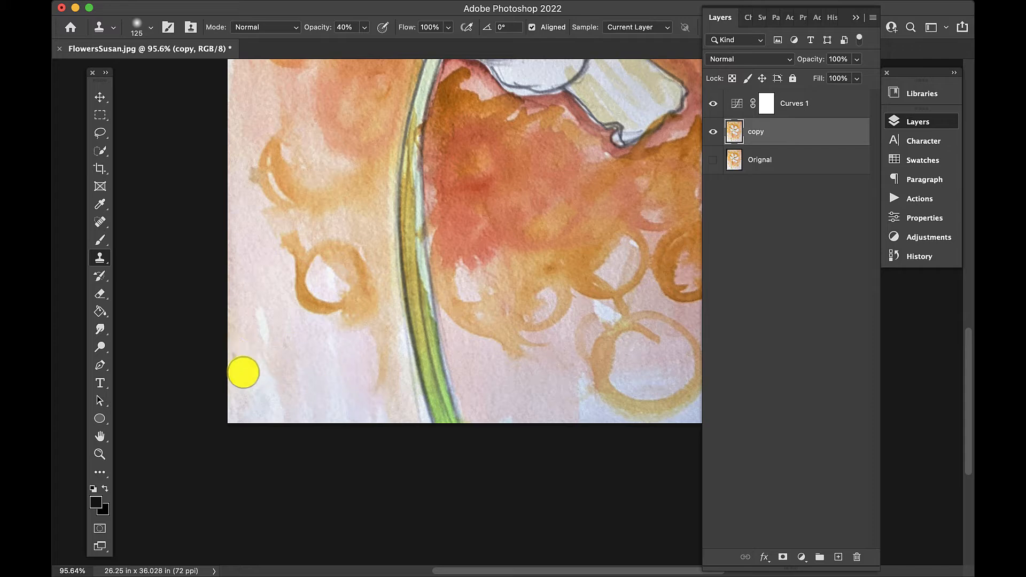
left_click_drag(238, 361, 235, 357)
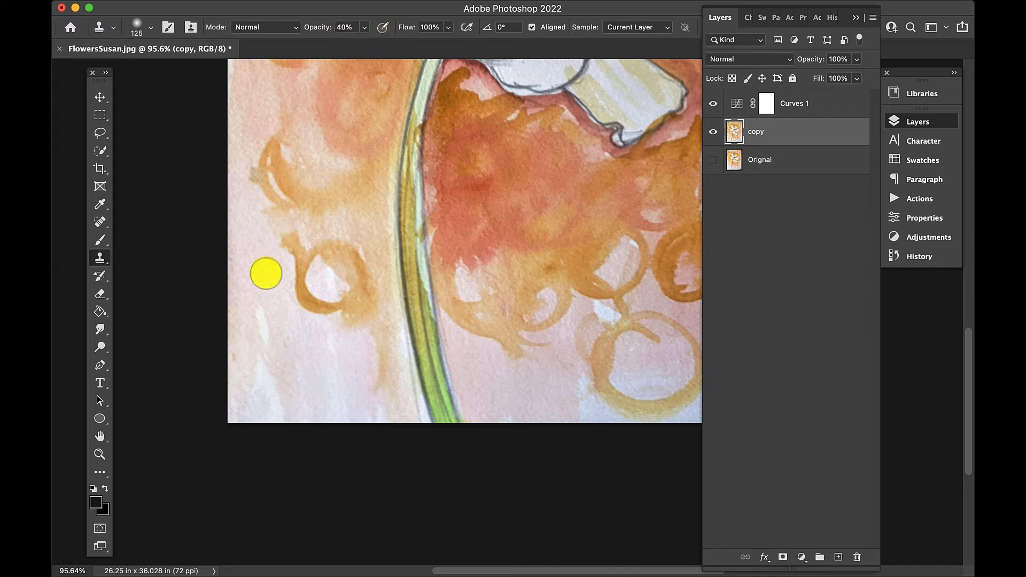
left_click_drag(233, 366, 233, 358)
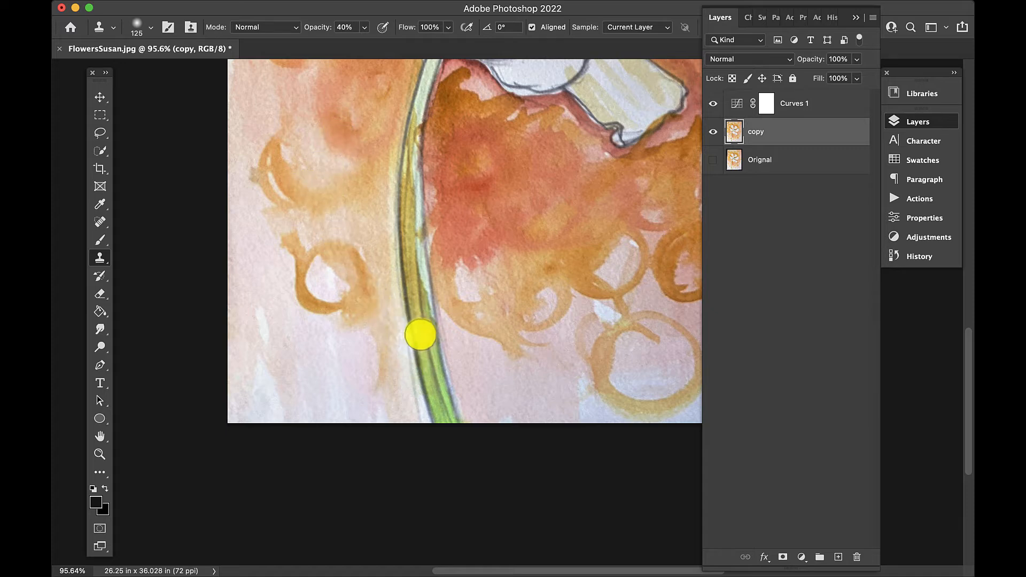
Try cloning red paint from beside the stem onto the background left of it, and undo the stamp.
left_click(458, 212, "alt")
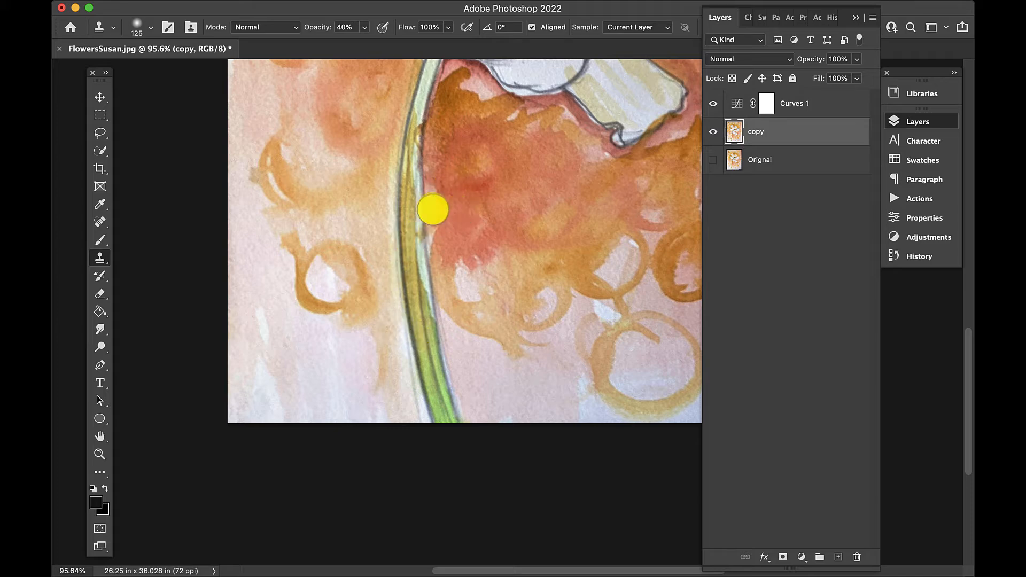
left_click(349, 215)
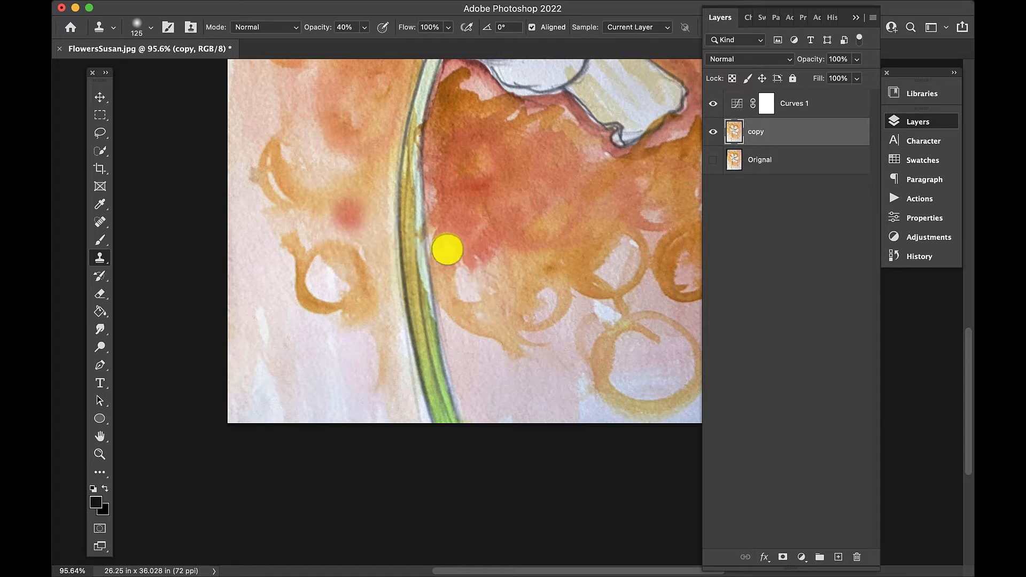
key("super+z")
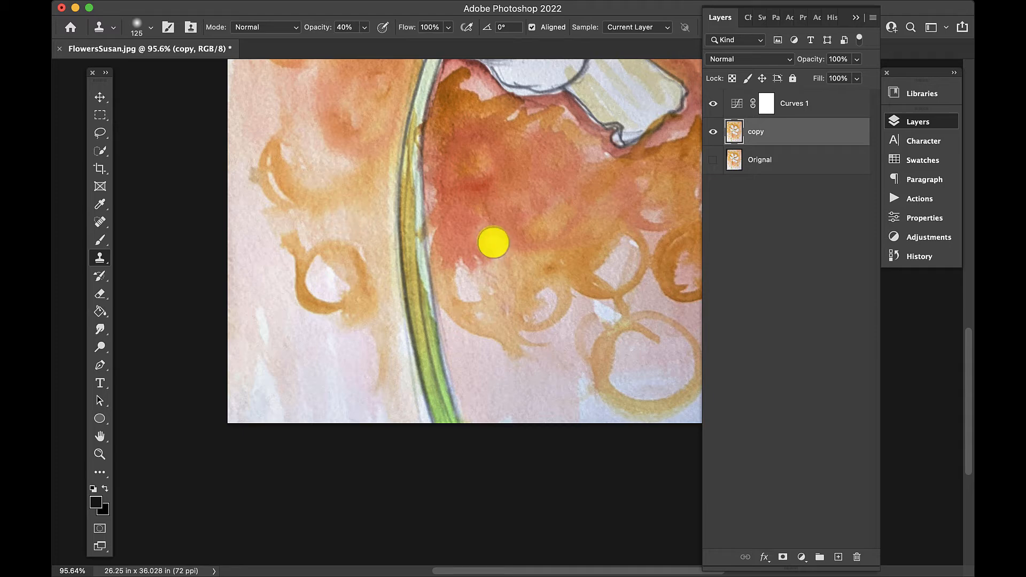
Clone background paint over the small specks to the right of the upper petals using a 45-pixel brush.
scroll(504, 175, "up", 5)
scroll(503, 175, "right", 2)
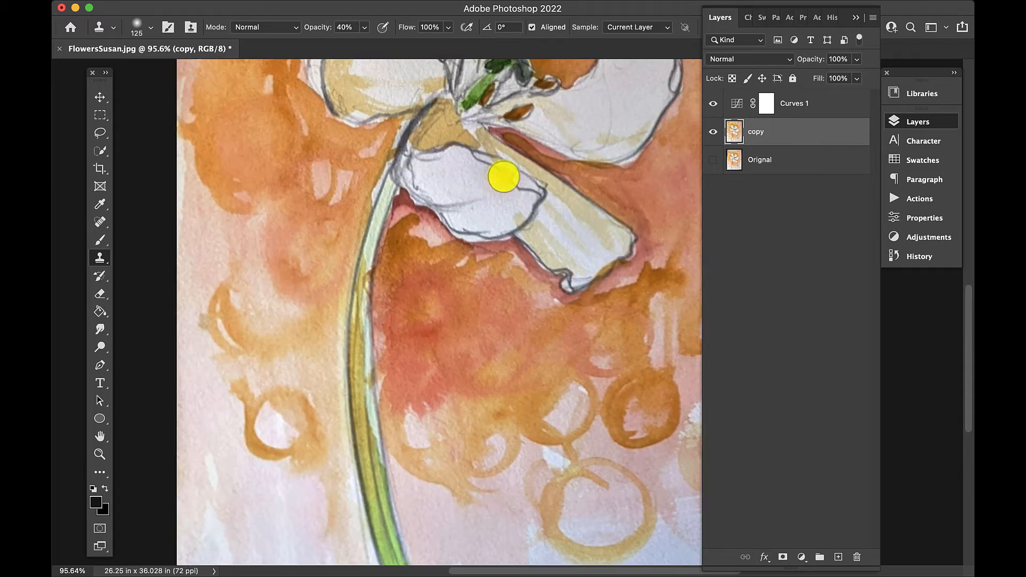
scroll(504, 175, "up", 10)
scroll(504, 176, "right", 3)
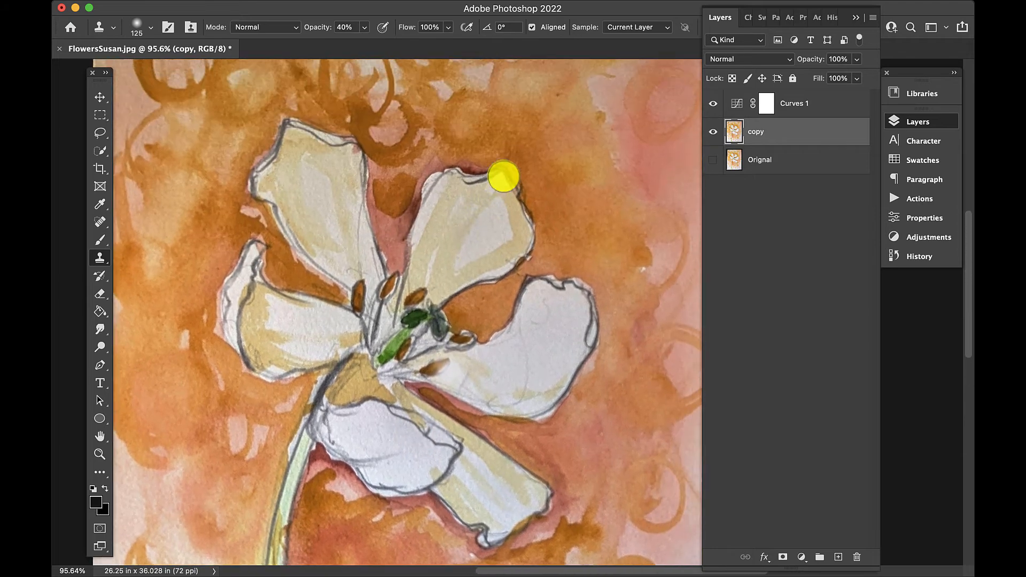
scroll(504, 175, "up", 5)
scroll(503, 175, "right", 1)
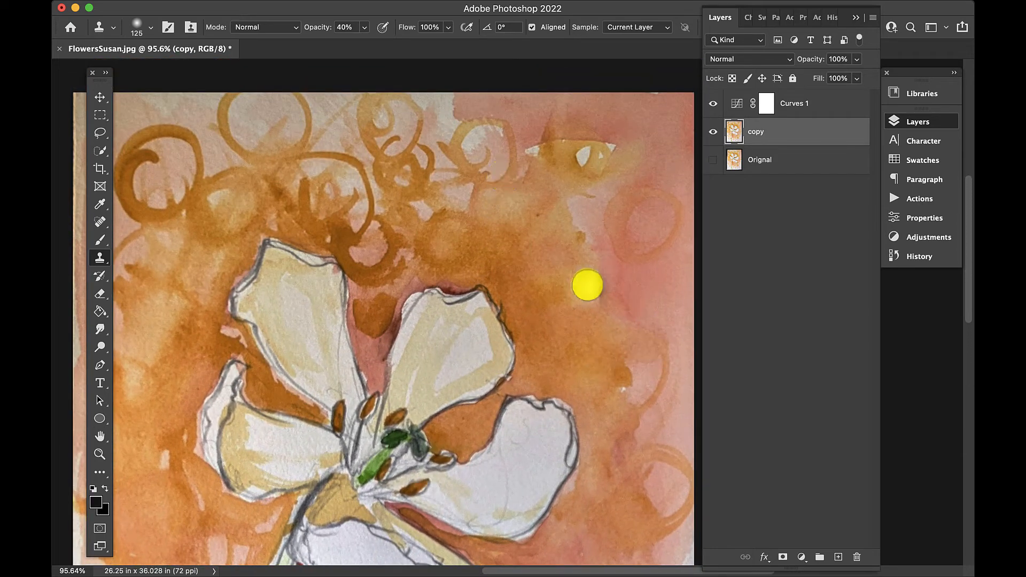
scroll(595, 351, "down", 6)
scroll(597, 351, "up", 7)
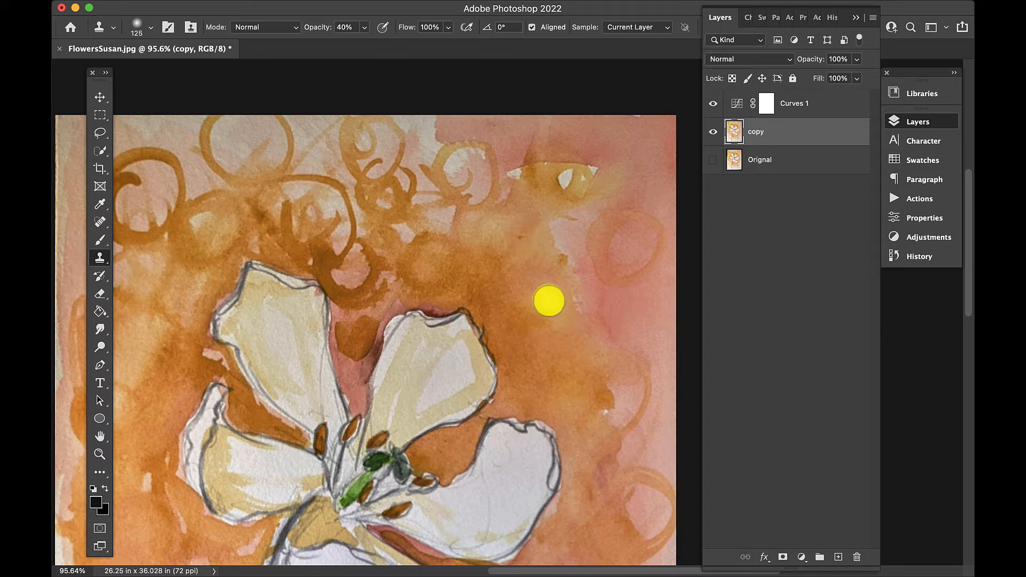
scroll(553, 380, "down", 5)
scroll(553, 380, "up", 5)
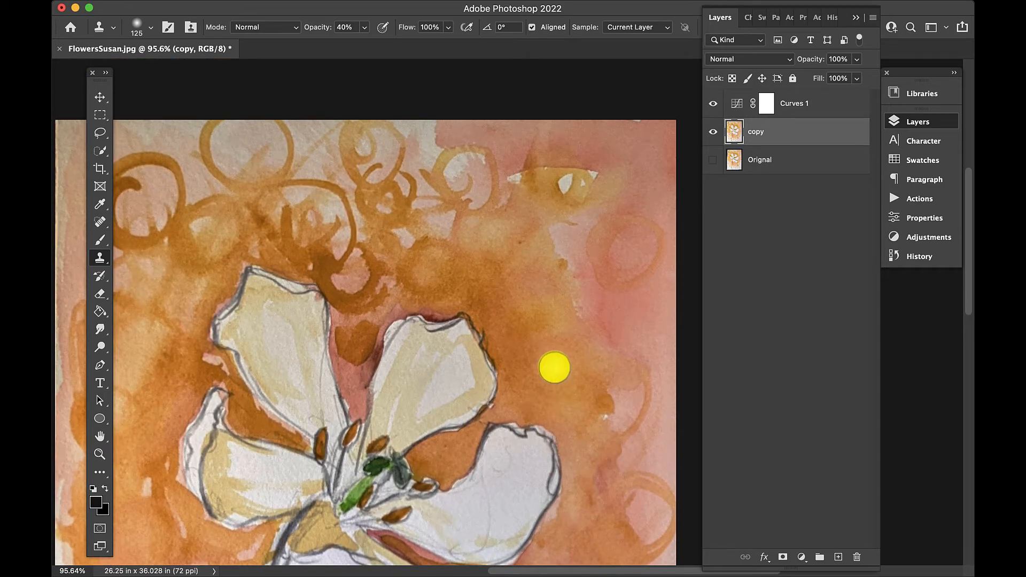
scroll(555, 367, "left", 3)
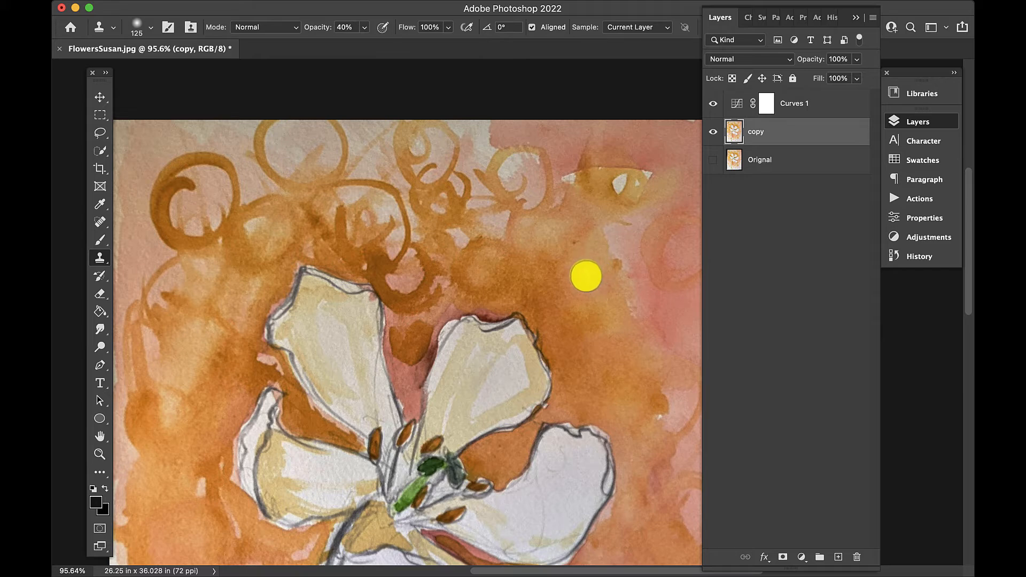
key("bracketleft")
key("bracketleft")
key("bracketleft")
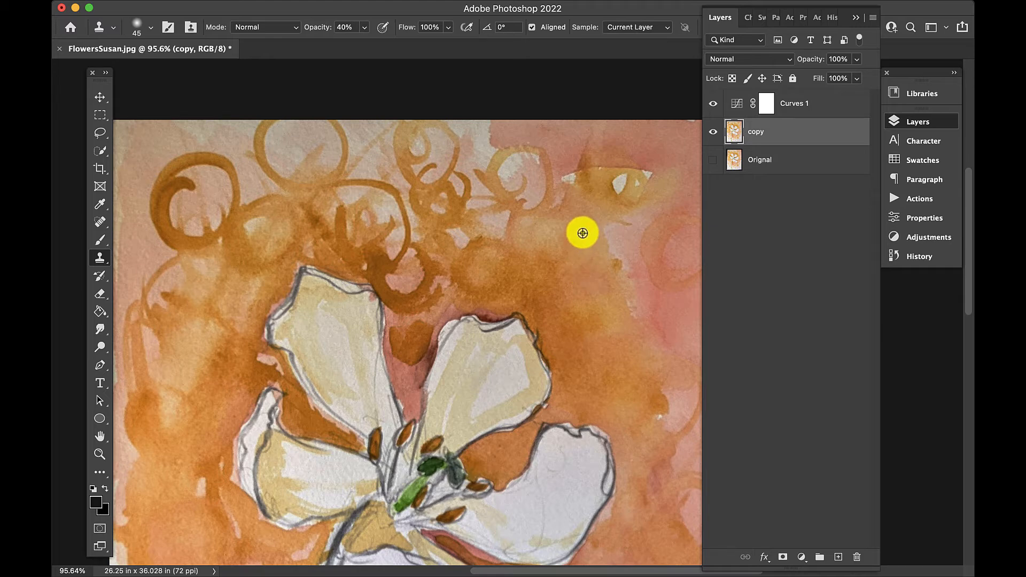
left_click(582, 233, "alt")
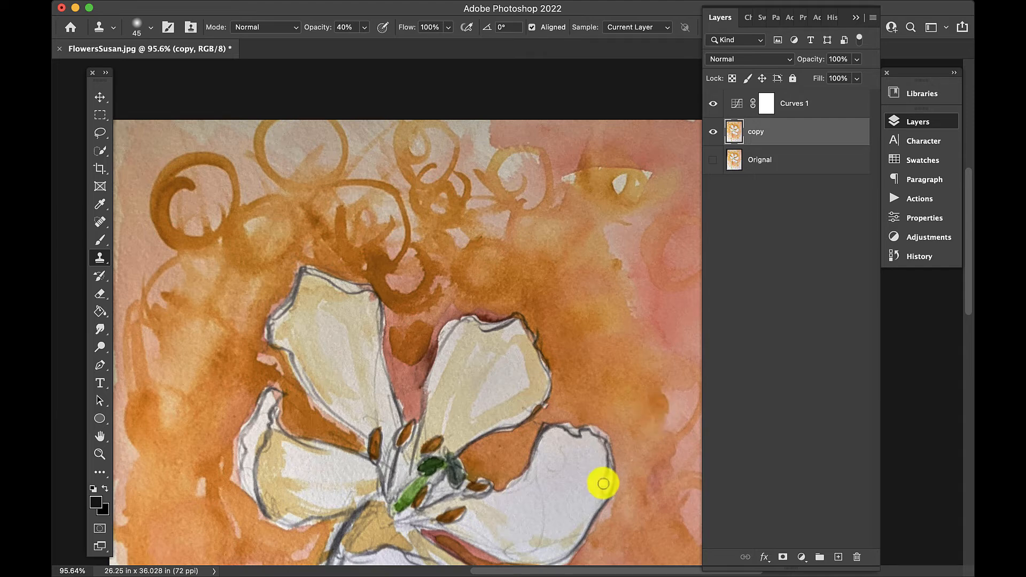
Clone surrounding paint over the eye-shaped mark near the painting's upper right corner using a 250-pixel brush, undoing a stray stroke.
scroll(613, 390, "down", 3)
scroll(612, 390, "down", 3)
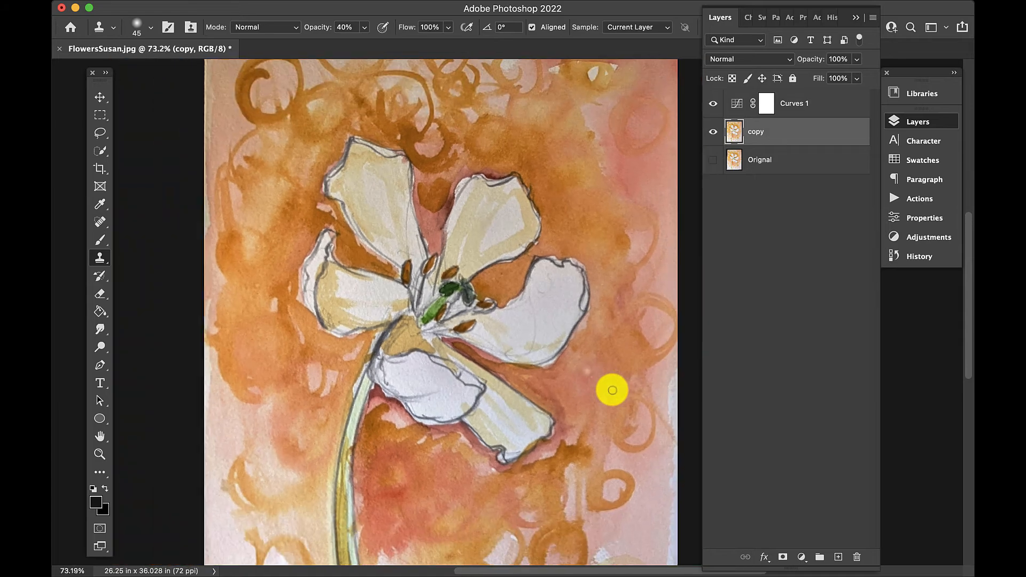
scroll(622, 435, "down", 1)
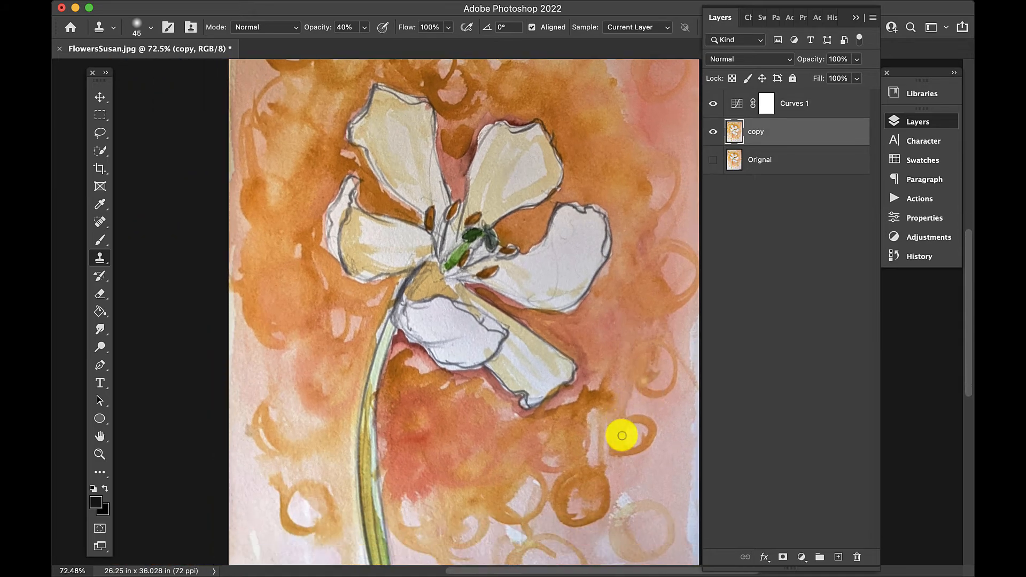
scroll(622, 436, "up", 5)
scroll(622, 435, "down", 3)
scroll(622, 435, "right", 2)
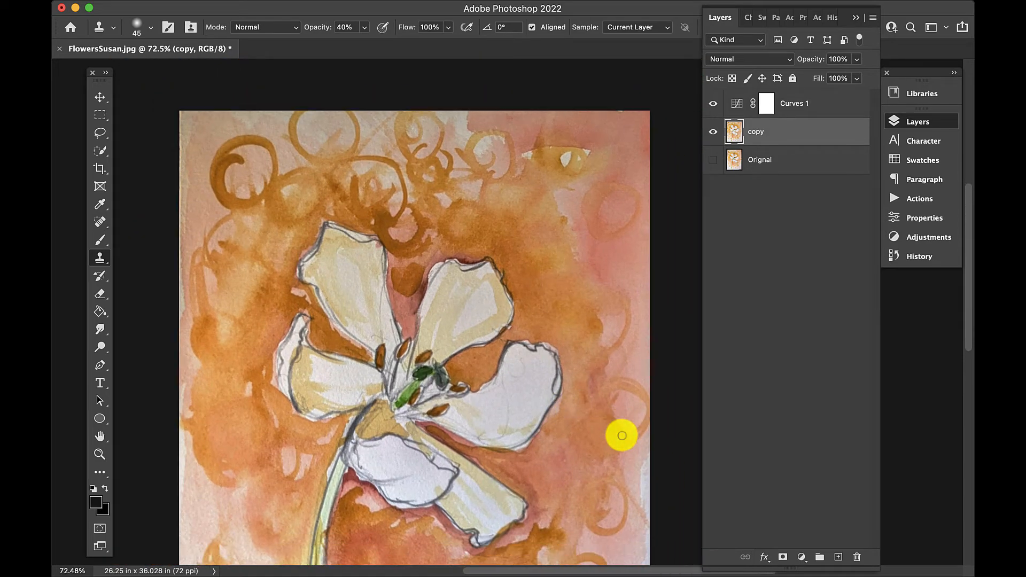
scroll(621, 436, "down", 1)
scroll(621, 436, "up", 3)
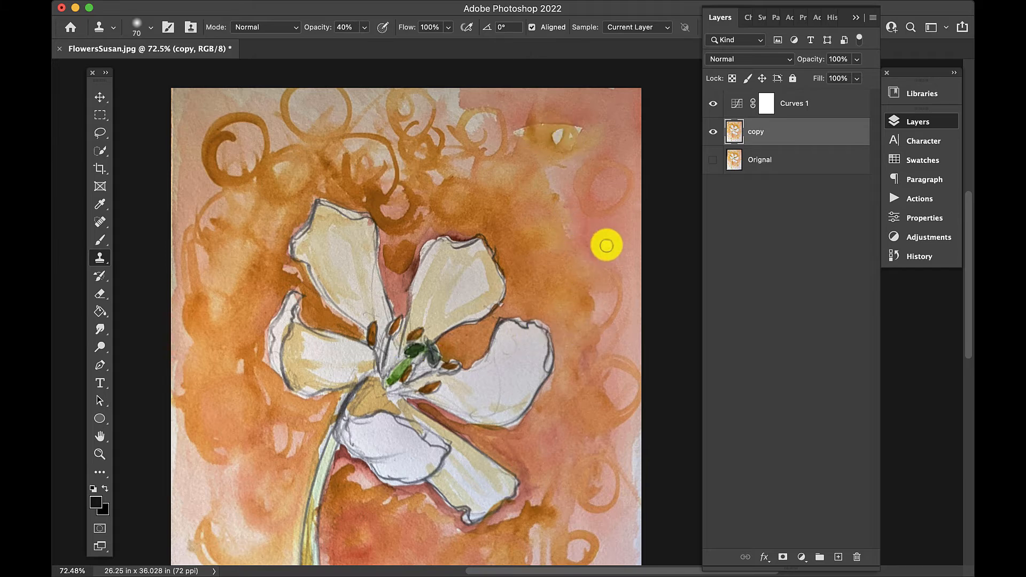
key("bracketright")
key("bracketright")
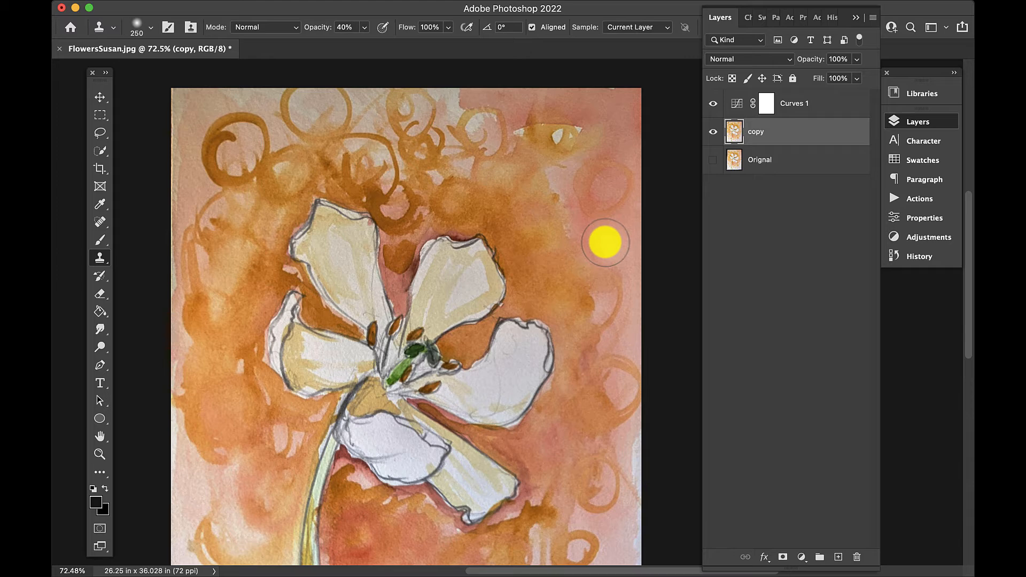
left_click(604, 243, "alt")
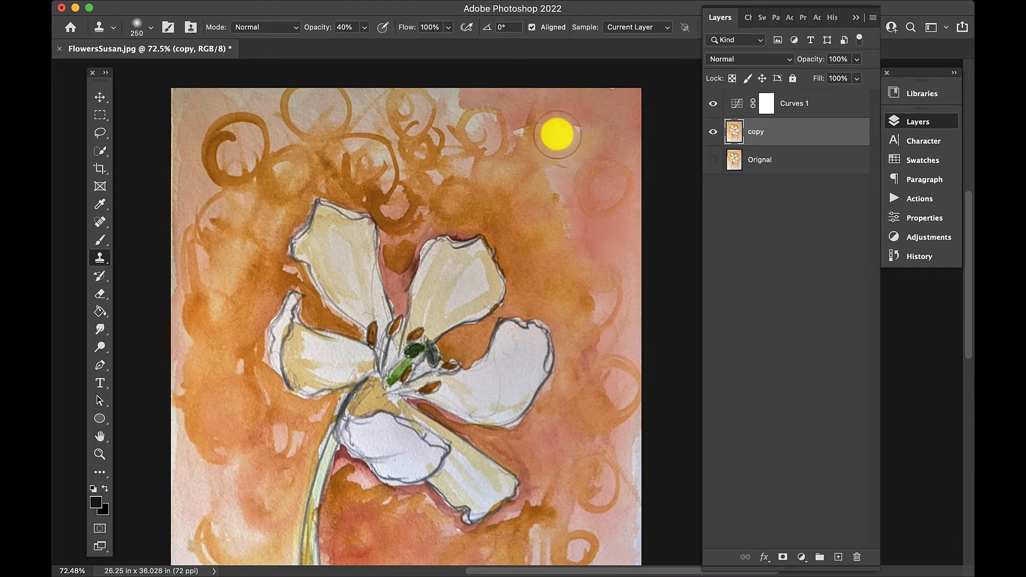
left_click_drag(619, 201, 624, 246)
key("super+z")
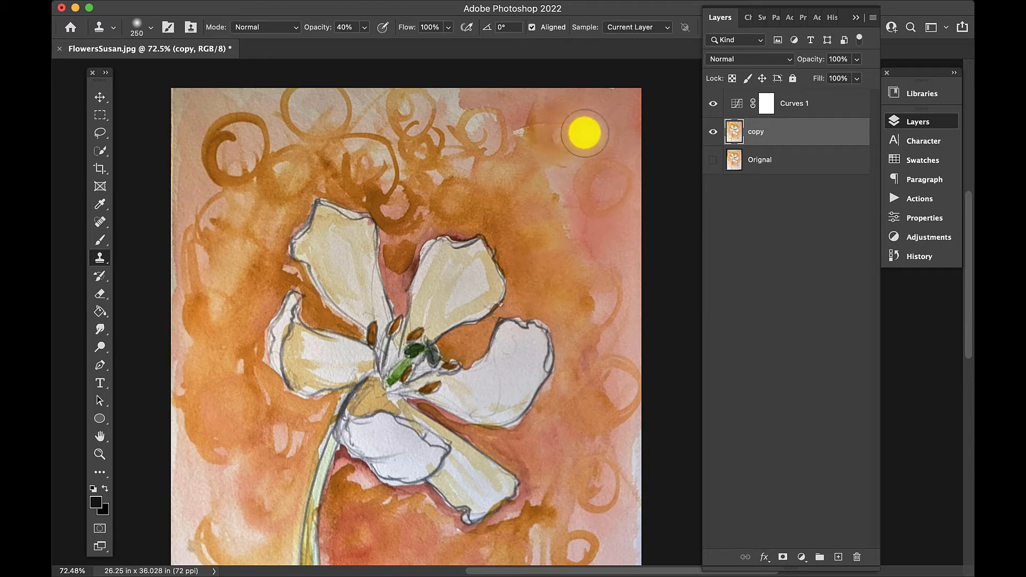
mouse_move(582, 124)
left_mouse_down()
mouse_move(556, 198)
mouse_move(539, 124)
mouse_move(527, 132)
mouse_move(636, 338)
mouse_move(513, 115)
mouse_move(575, 211)
mouse_move(528, 130)
mouse_move(561, 170)
mouse_move(512, 122)
mouse_move(596, 317)
mouse_move(524, 120)
mouse_move(520, 142)
mouse_move(502, 120)
mouse_move(477, 122)
mouse_move(504, 121)
mouse_move(516, 159)
mouse_move(440, 216)
mouse_move(518, 151)
mouse_move(497, 116)
mouse_move(477, 115)
mouse_move(468, 121)
mouse_move(533, 124)
mouse_move(637, 251)
mouse_move(551, 182)
mouse_move(529, 187)
mouse_move(508, 214)
mouse_move(529, 205)
mouse_move(540, 217)
mouse_move(511, 221)
mouse_move(547, 190)
mouse_move(451, 220)
mouse_move(460, 245)
mouse_move(441, 240)
mouse_move(440, 209)
mouse_move(408, 297)
mouse_move(408, 346)
mouse_move(424, 354)
mouse_move(455, 180)
left_mouse_up()
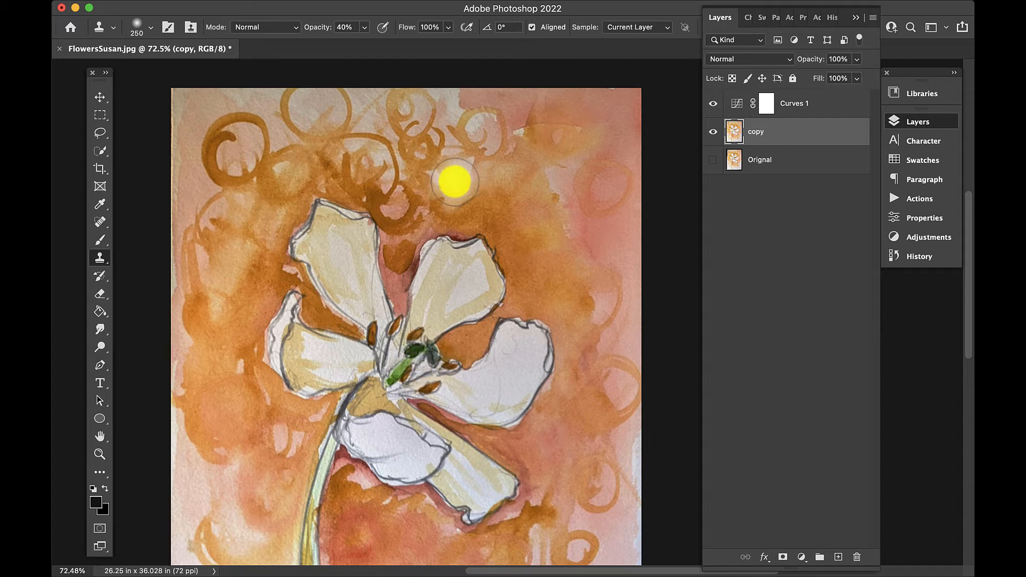
mouse_move(454, 182)
left_mouse_down()
mouse_move(475, 192)
mouse_move(515, 174)
left_mouse_up()
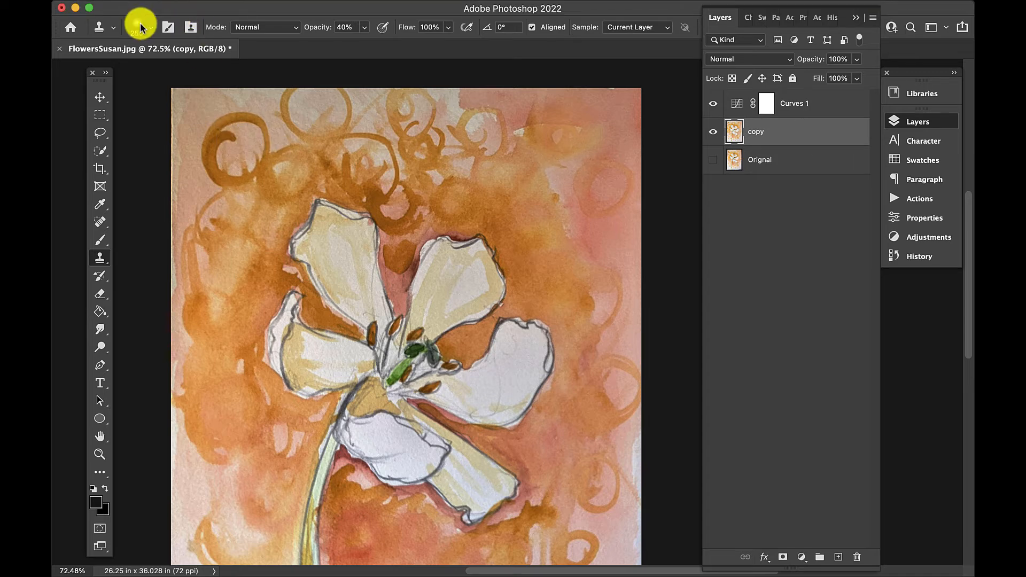
Start saving the document as a new Photoshop-format file, adding "-a" to the end of its file name.
left_click(157, 9)
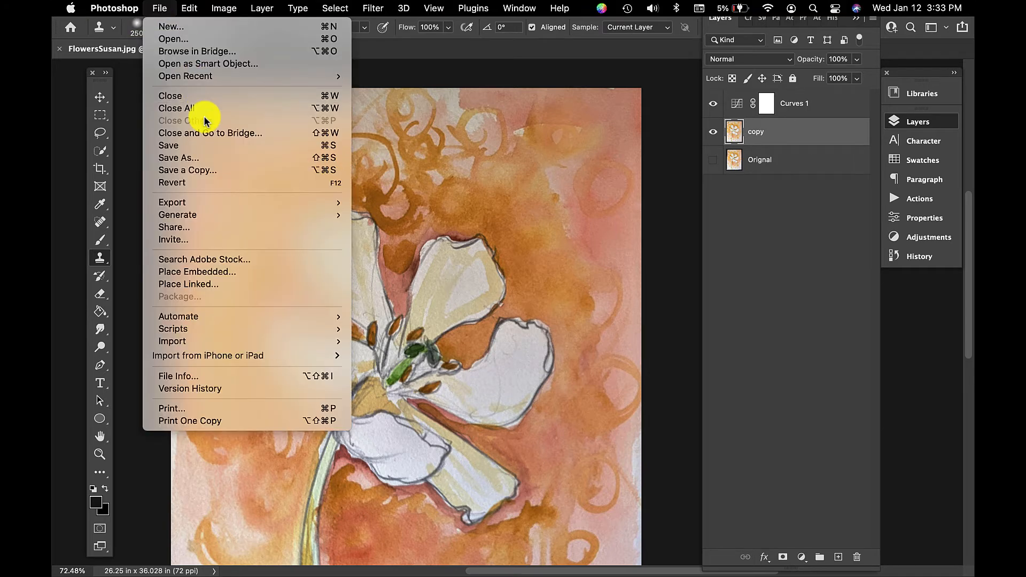
left_click(167, 162)
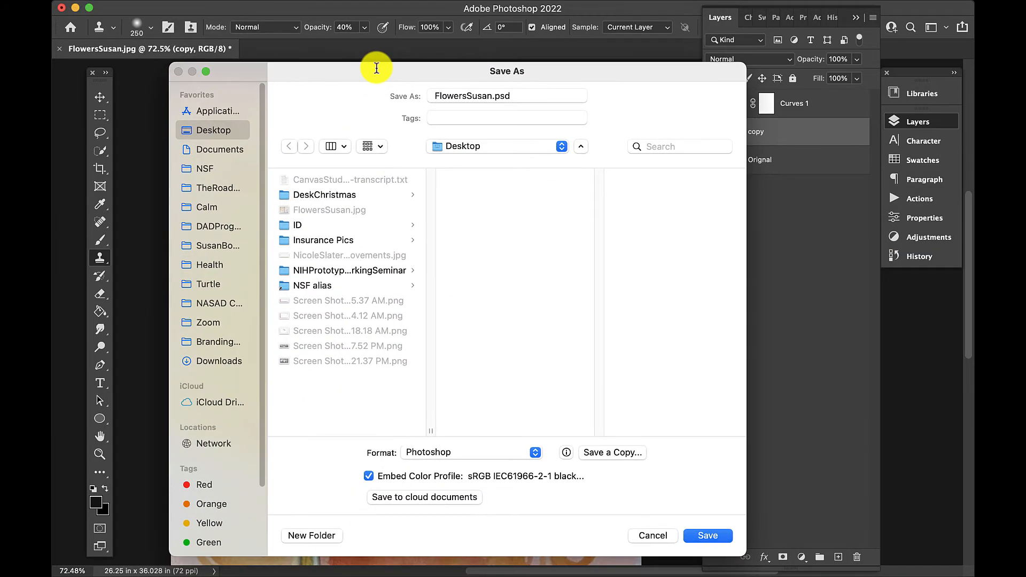
left_click(491, 98)
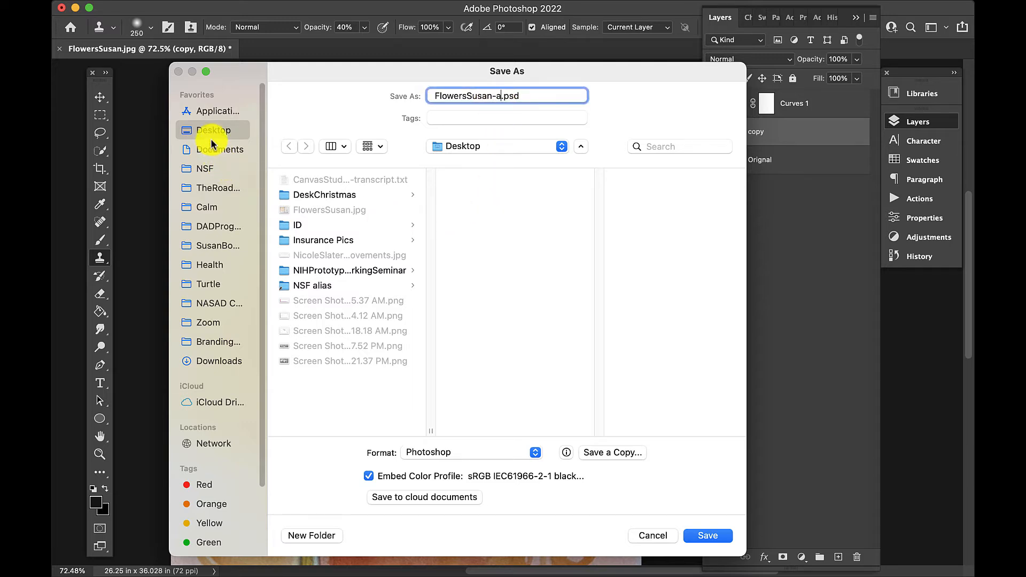
Create a new folder named ImageCaptureFlower on the Desktop as the save location.
left_click(319, 535)
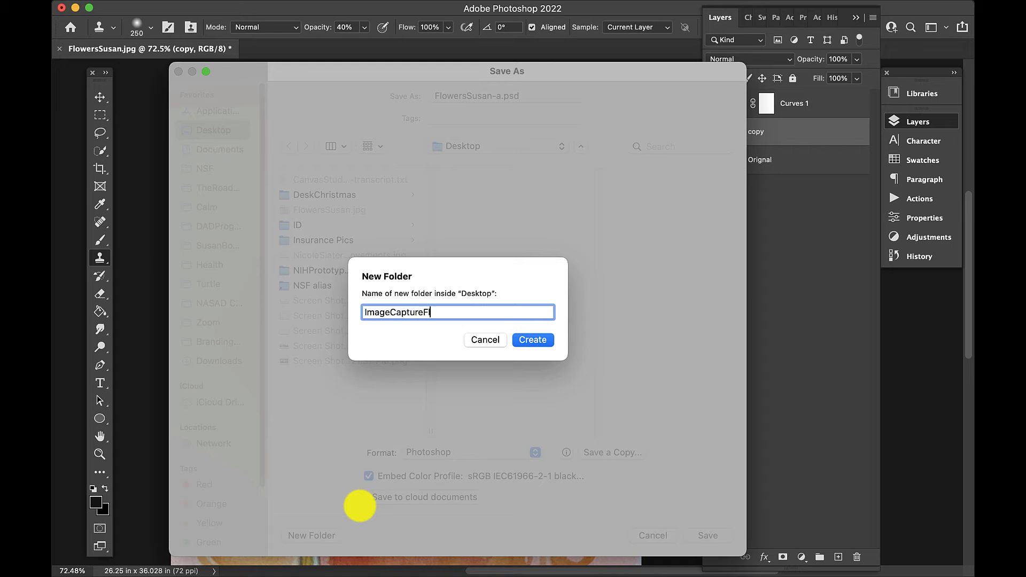
type("ImageCaptureFlower")
key("Return")
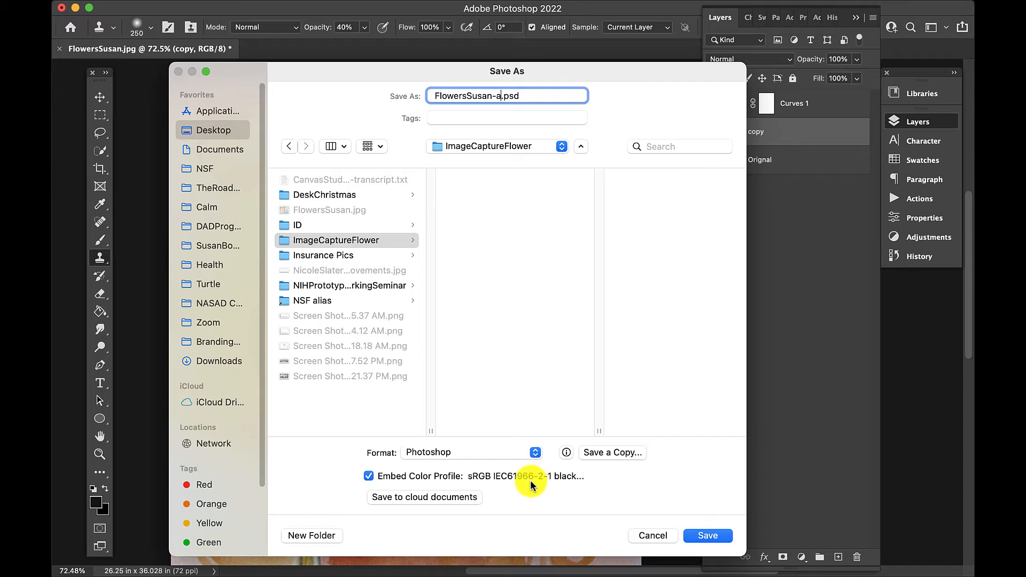
Save the document as FlowersSusan-a.psd in the ImageCaptureFlower folder with Maximize Compatibility on.
left_click(707, 535)
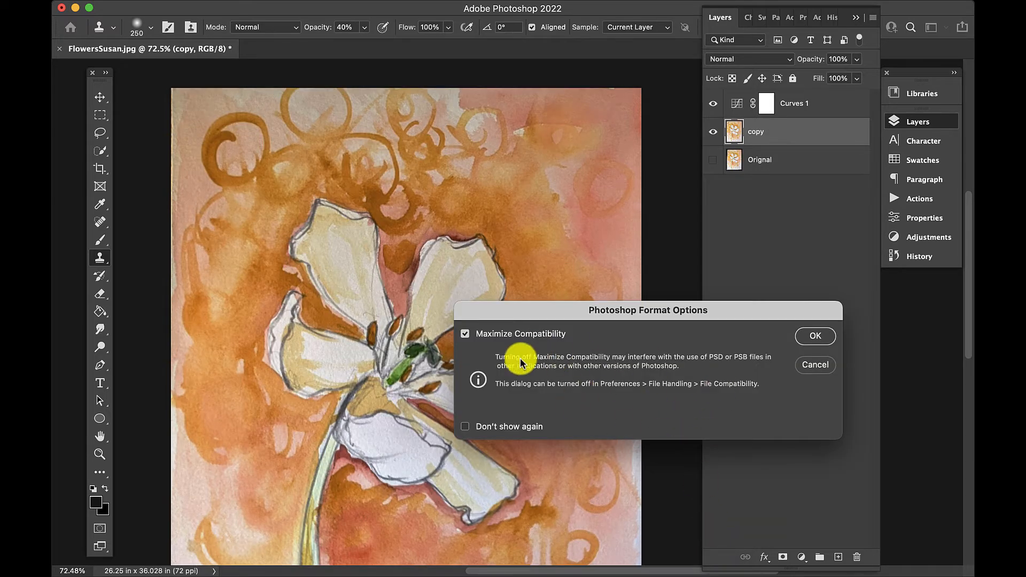
left_click(817, 335)
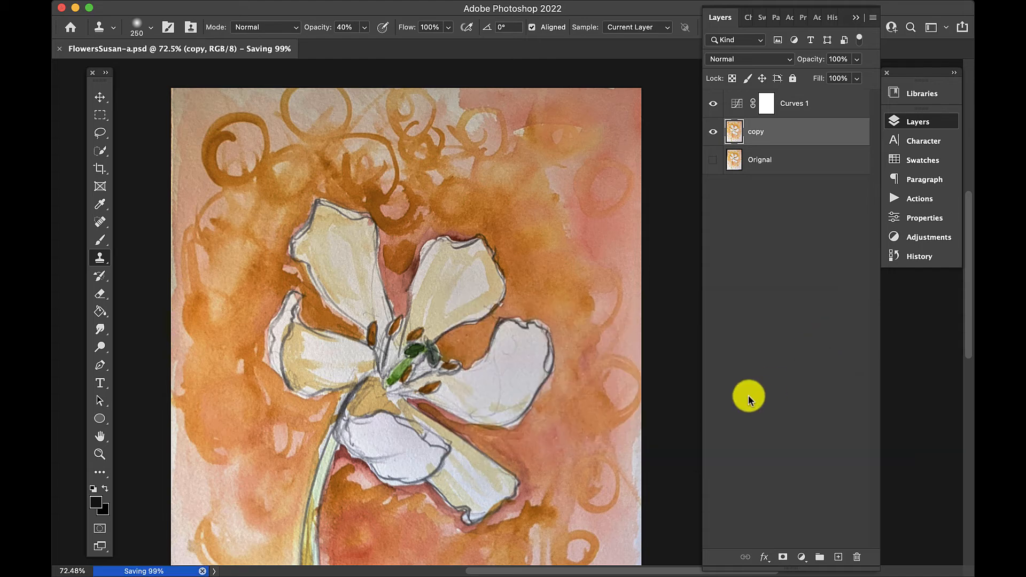
scroll(523, 346, "down", 5)
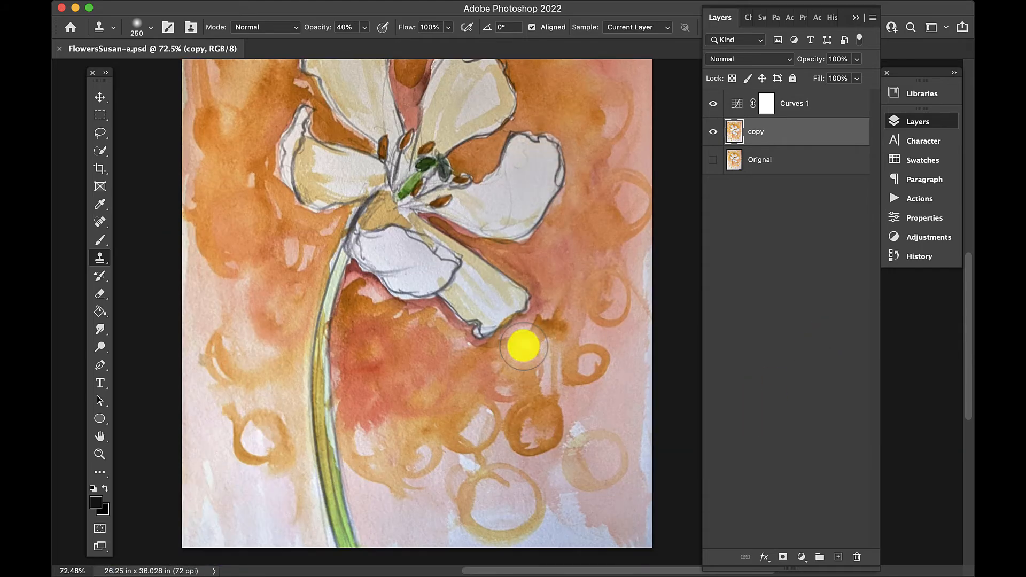
scroll(523, 345, "up", 3)
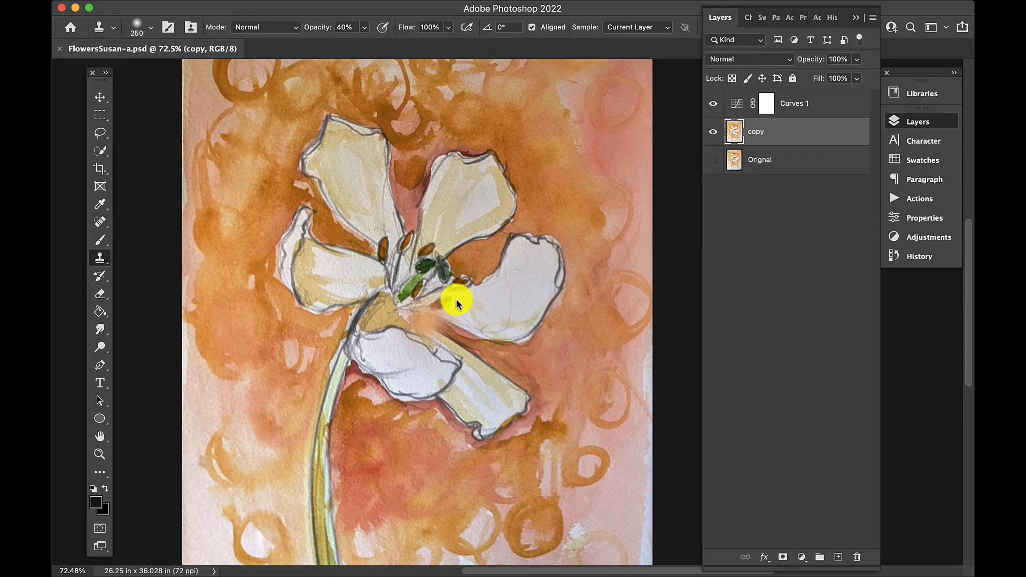
Switch to the browser and bring up the "You will" requirements on the course site's Image Capture and Adjustment page.
left_click(193, 550)
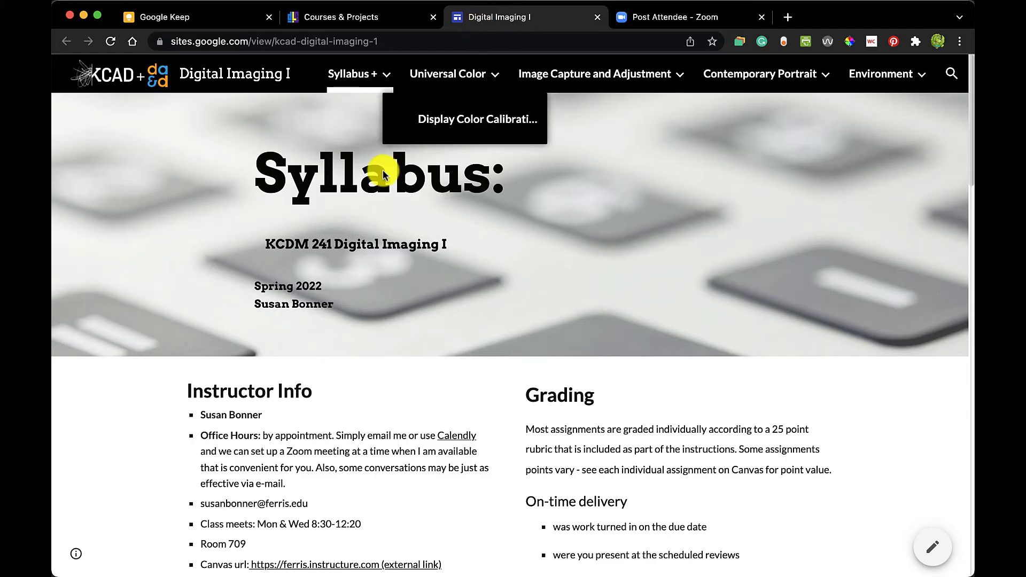
mouse_move(548, 81)
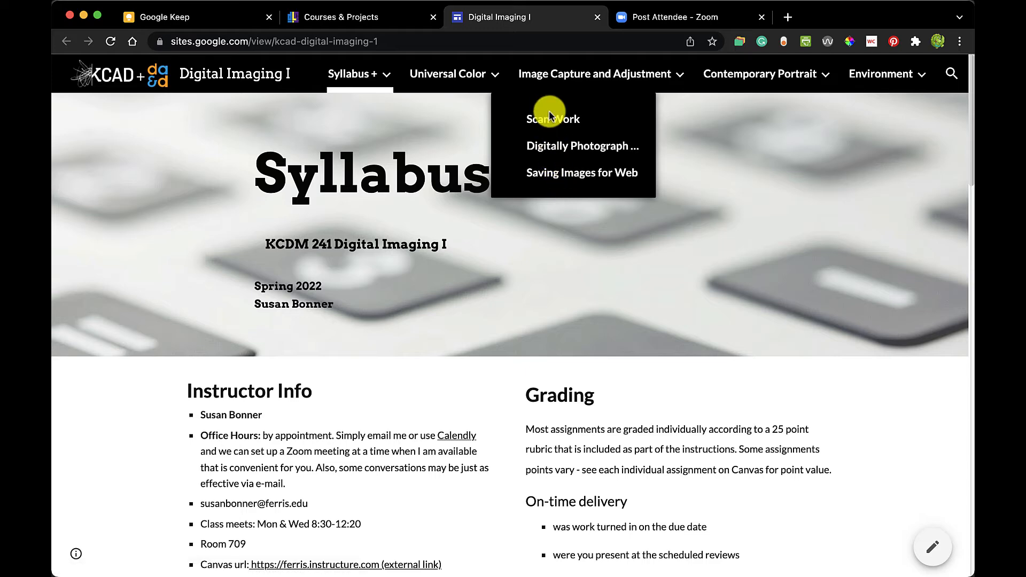
left_click(552, 81)
scroll(527, 275, "down", 3)
scroll(526, 277, "down", 10)
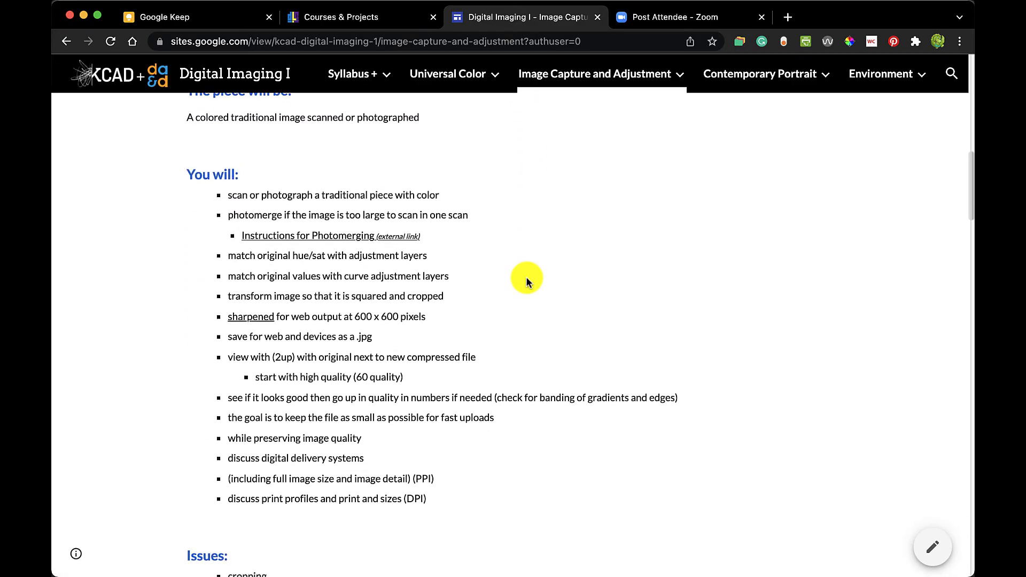
scroll(526, 277, "up", 3)
scroll(526, 277, "left", 2)
scroll(526, 277, "down", 1)
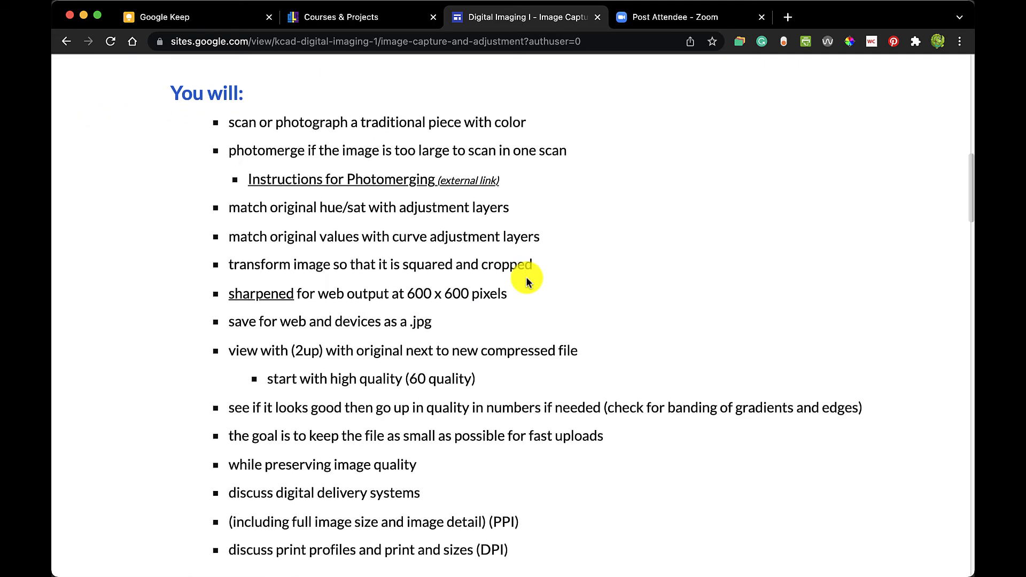
Highlight the requirements about hue/sat and curve adjustment layers, then the one about squaring and cropping the image.
left_click_drag(229, 155, 540, 194)
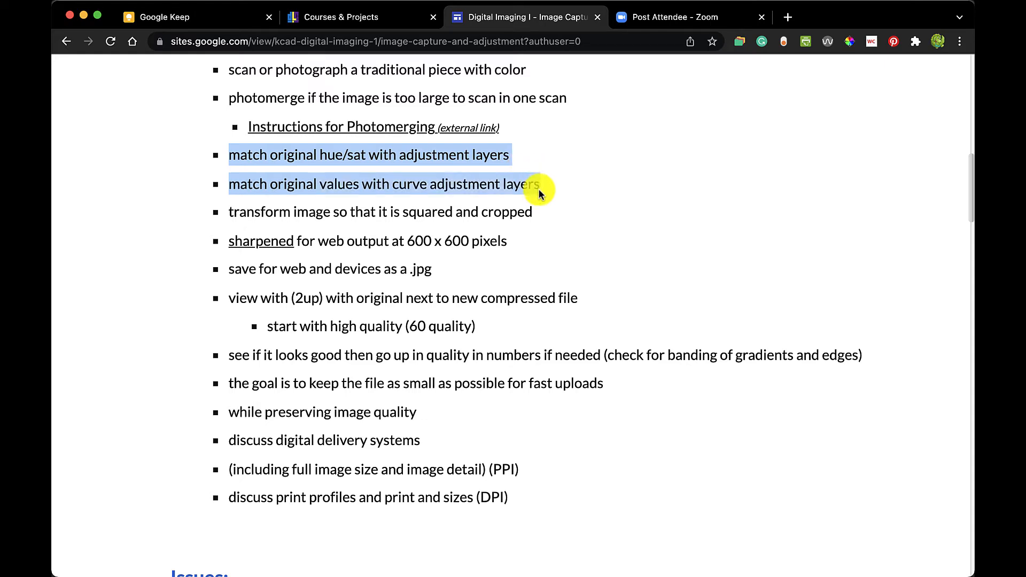
left_click(229, 234)
left_click_drag(229, 212, 539, 205)
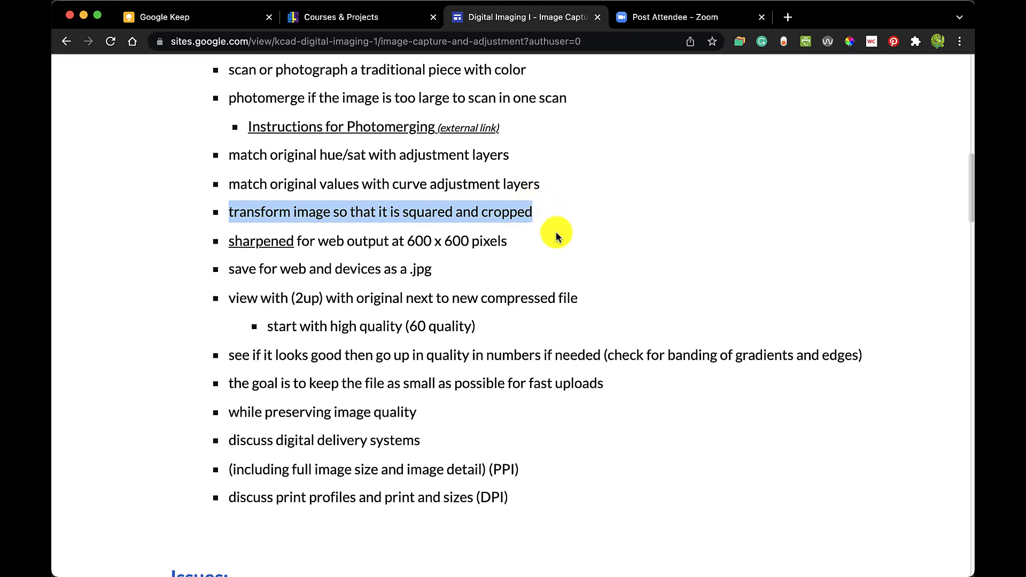
scroll(519, 250, "down", 1)
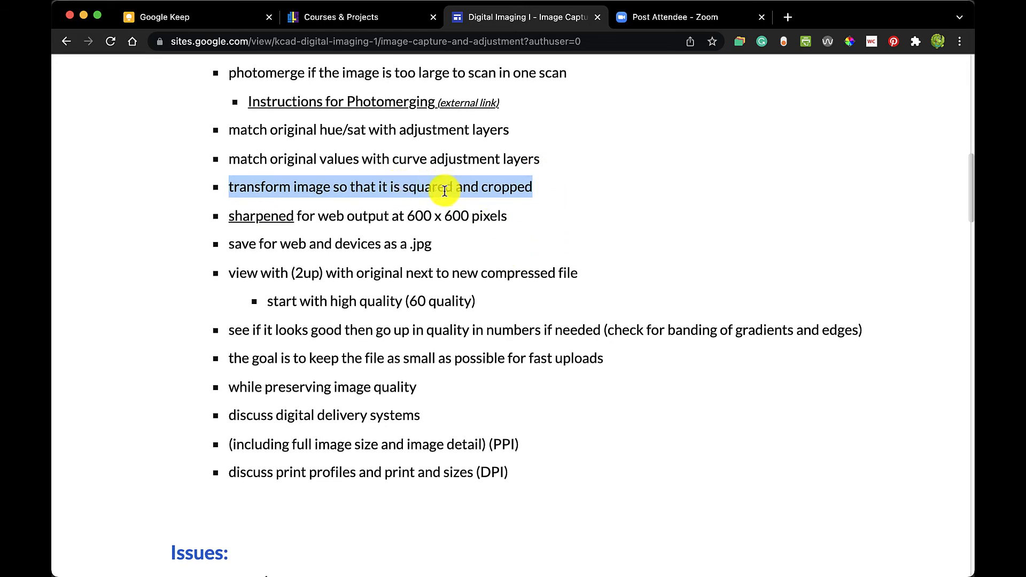
left_click(452, 216)
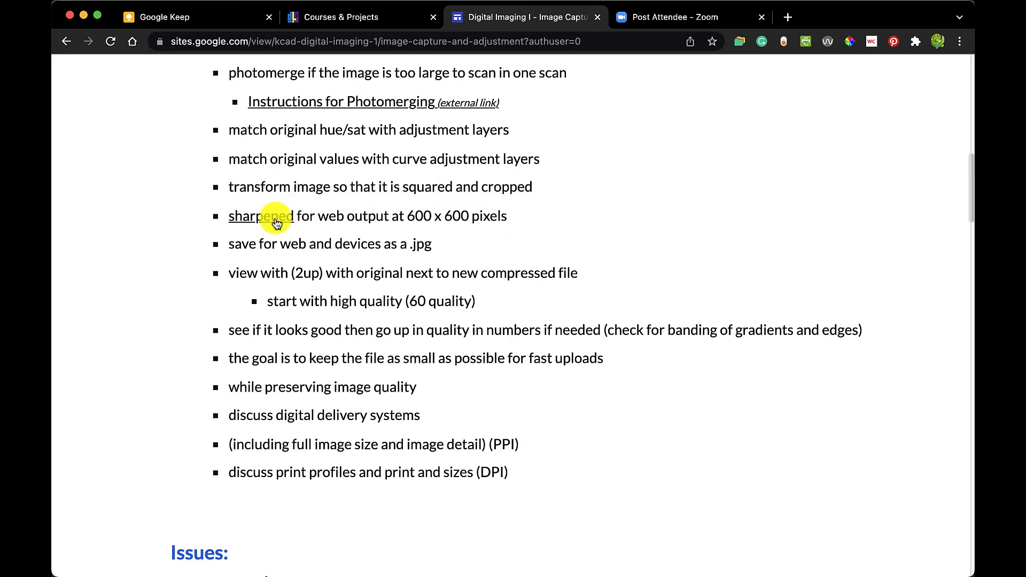
Follow the "sharpened" link and highlight the Sharpening for texture correctness instructions to review the suggested Unsharp Mask settings.
left_click(274, 219)
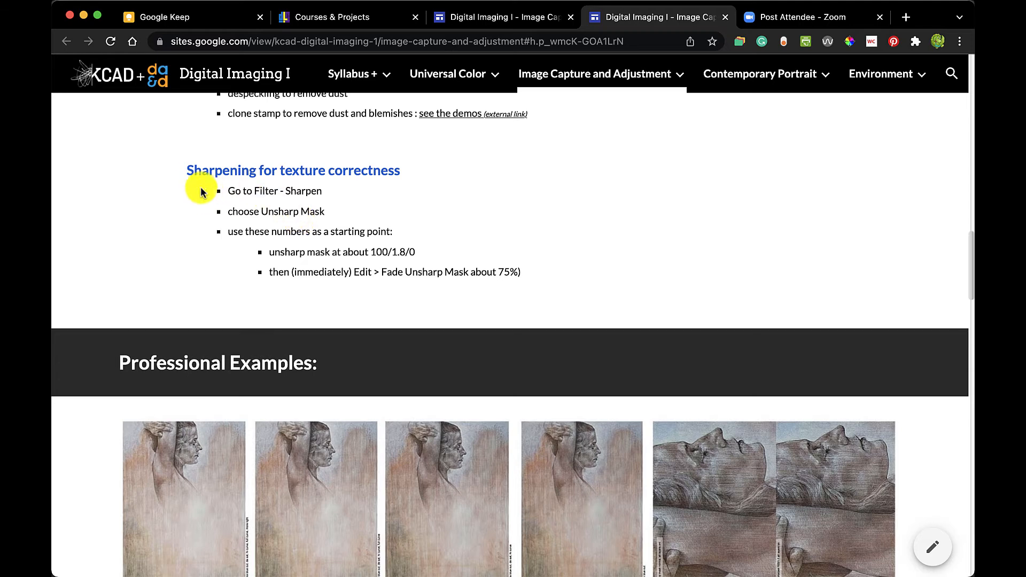
left_click_drag(187, 170, 552, 286)
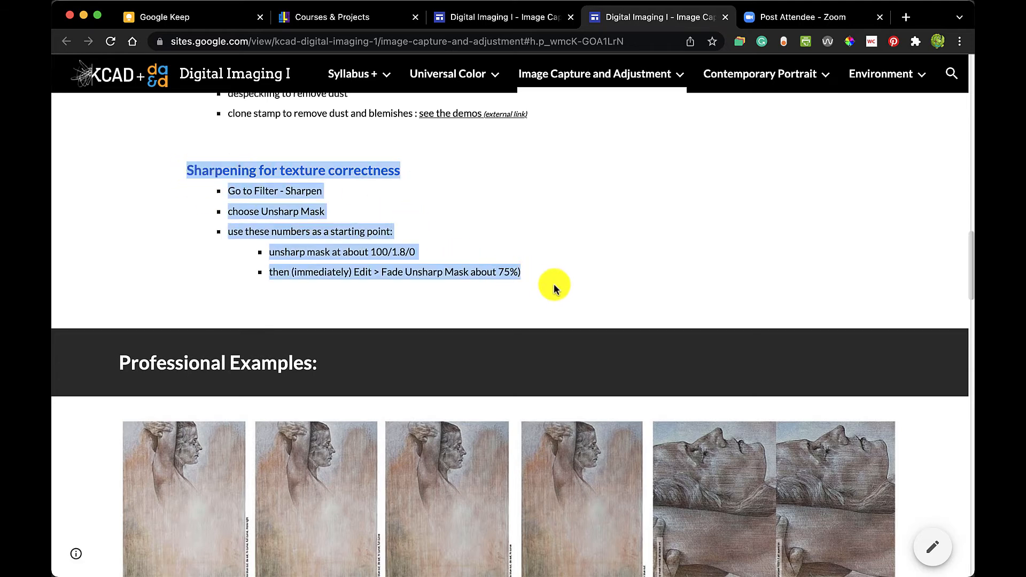
scroll(572, 209, "up", 2)
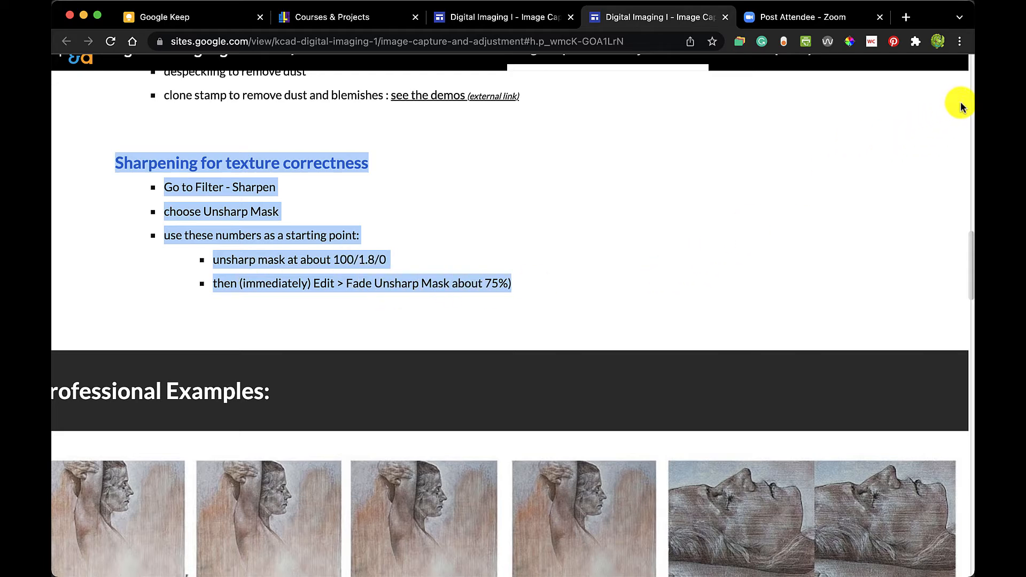
left_click_drag(972, 103, 502, 126)
Switch back to Photoshop and examine the flower at 100% magnification.
left_click(739, 302)
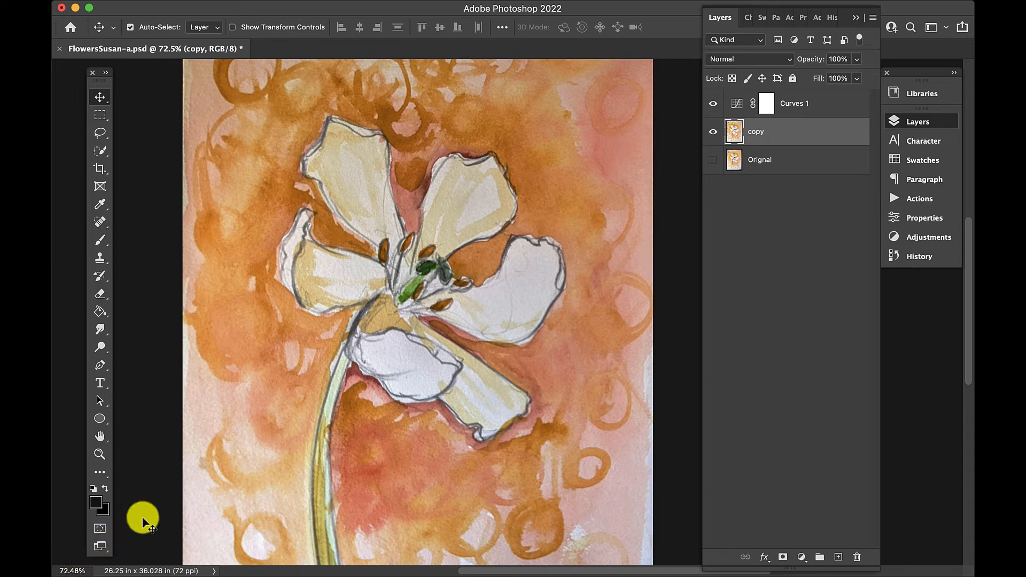
key("z")
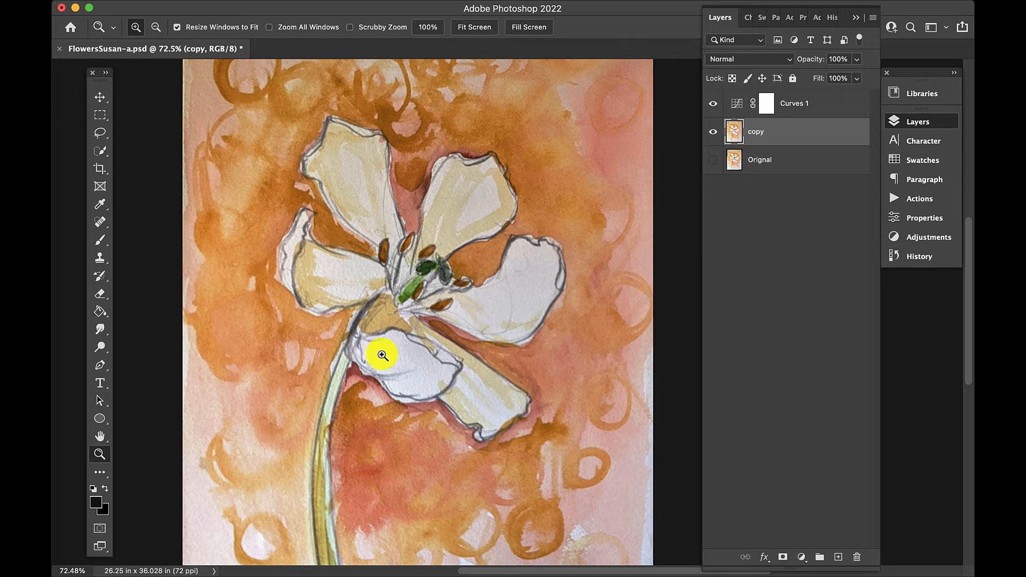
left_click(413, 331)
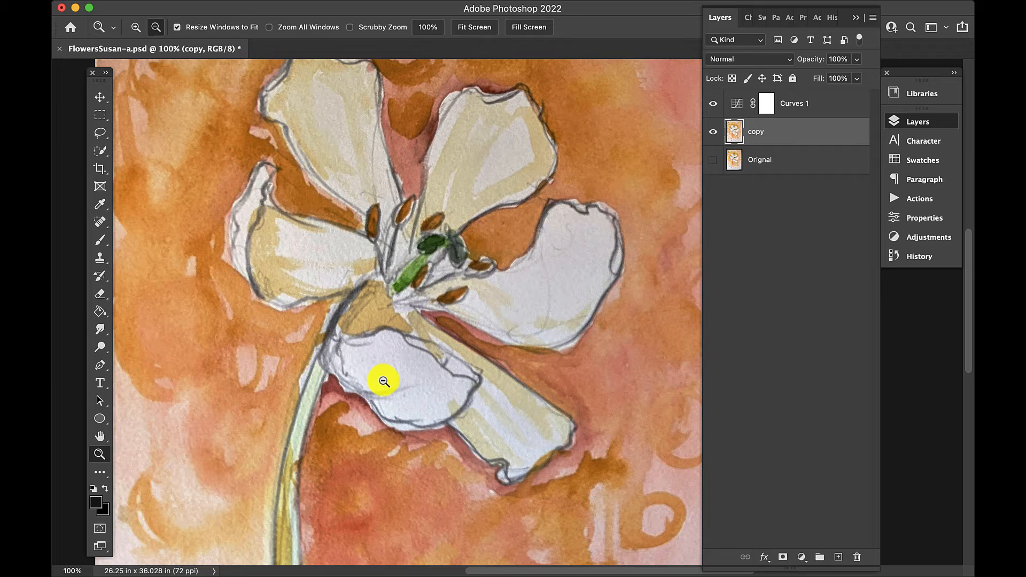
left_click(390, 365)
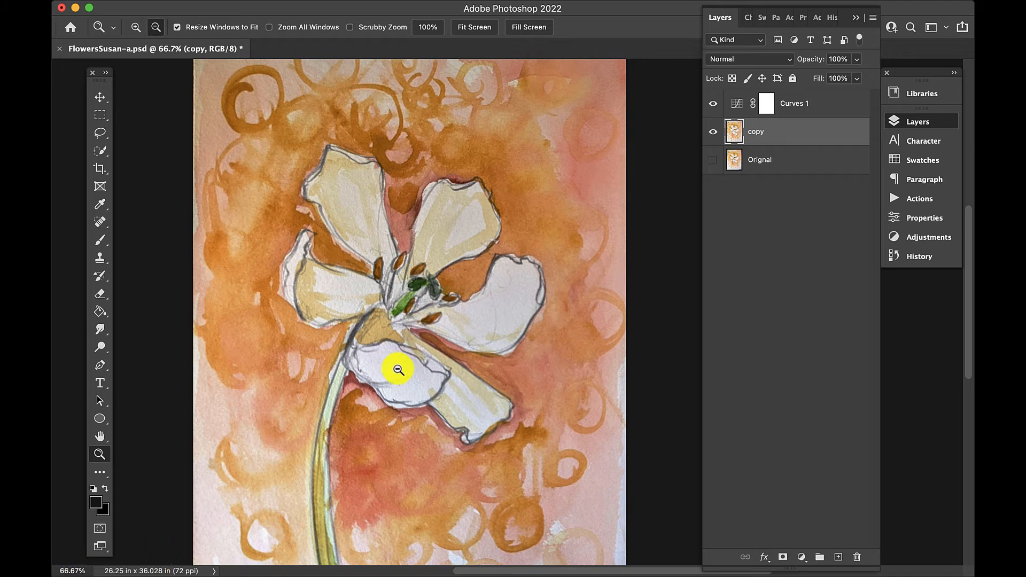
left_click(399, 369)
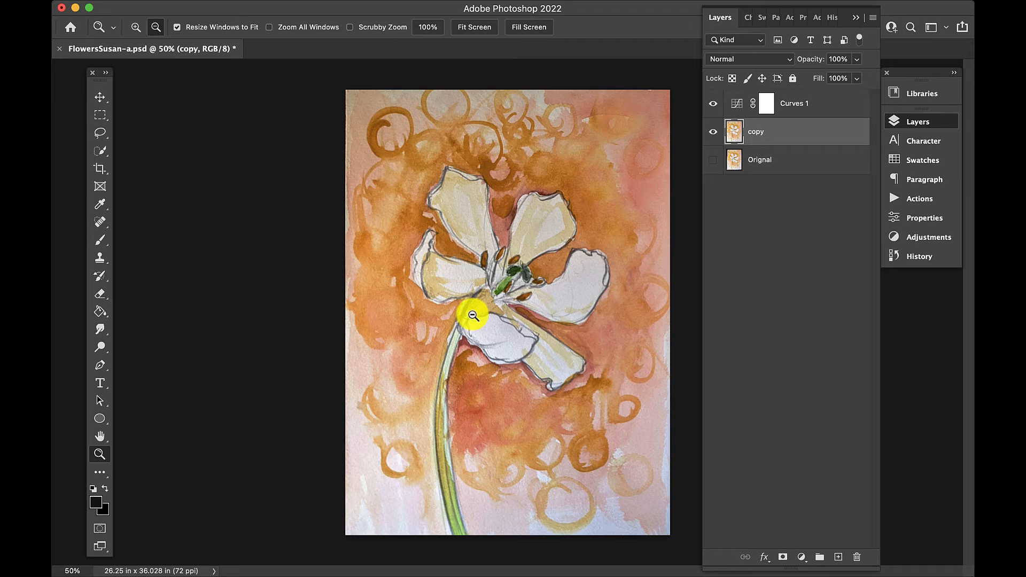
left_click(473, 316)
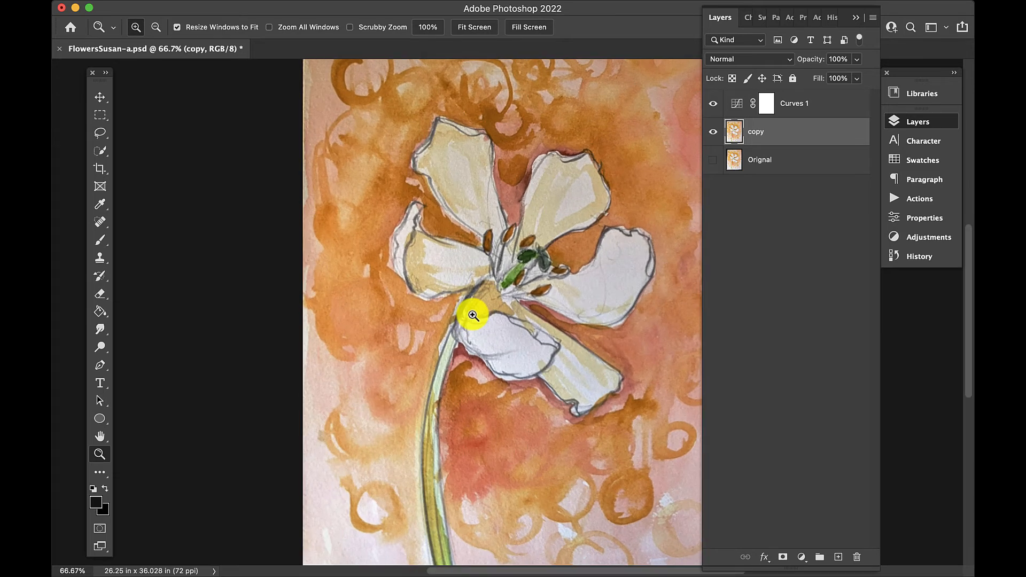
left_click(473, 316)
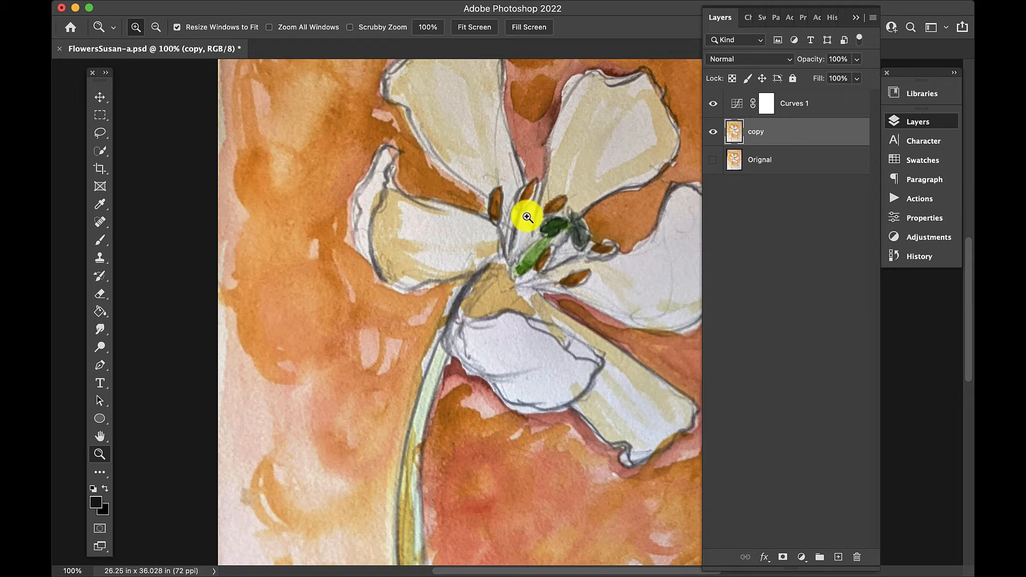
left_click_drag(529, 215, 386, 222)
Start the Unsharp Mask filter on the copy layer, with its preview showing the lower petal tip and the orange background.
mouse_move(293, 2)
left_click(369, 11)
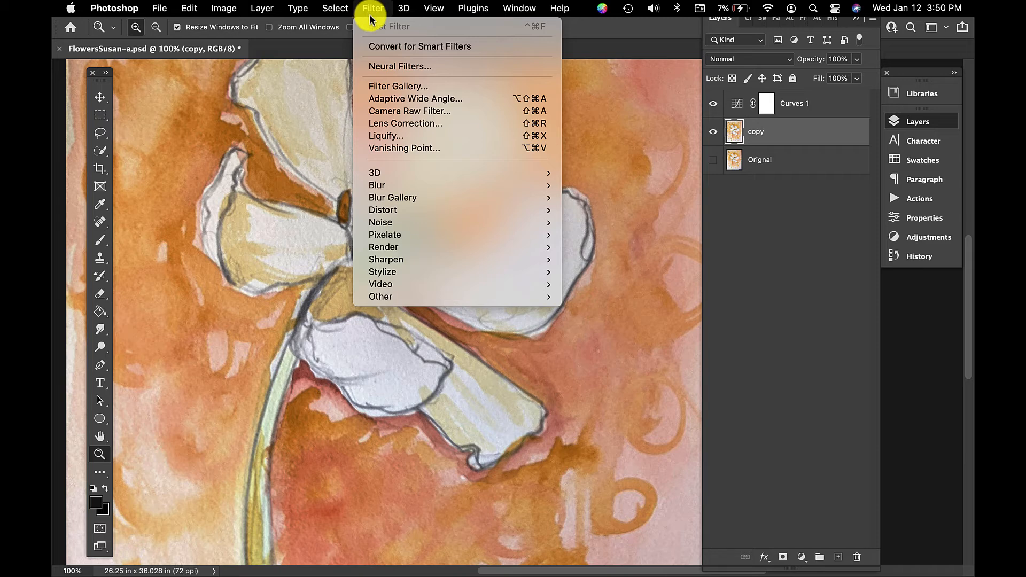
mouse_move(413, 262)
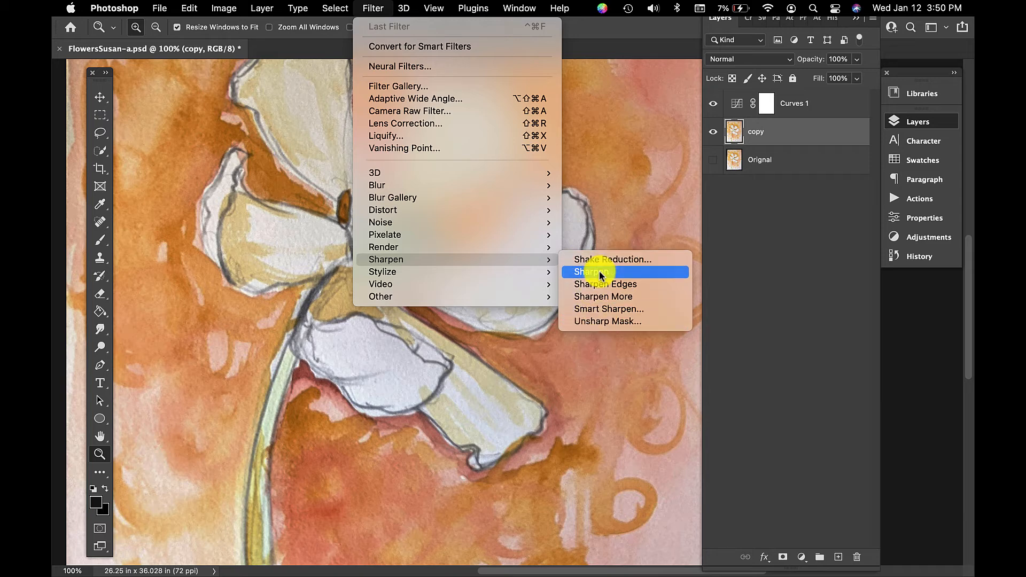
left_click(591, 322)
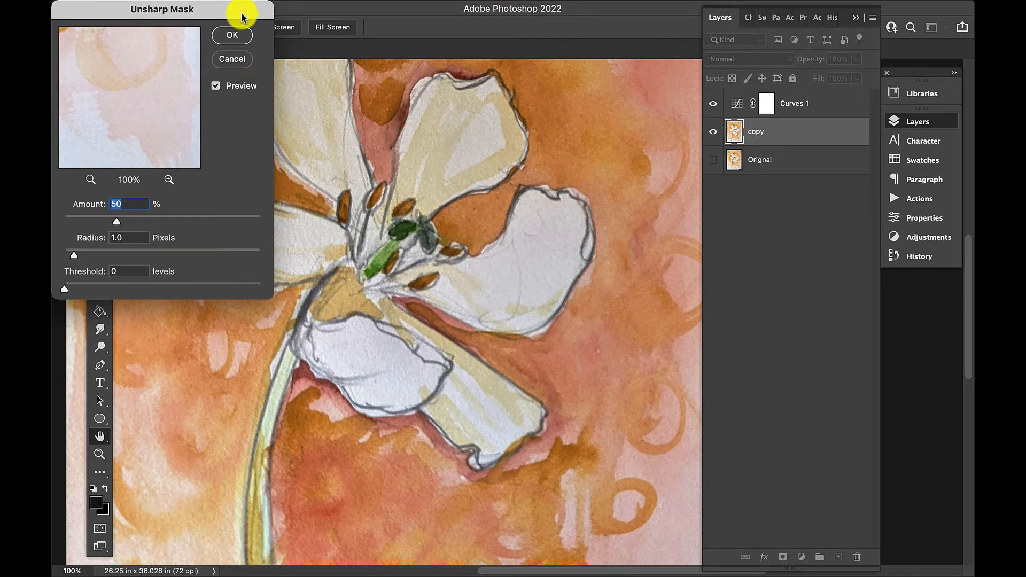
left_click_drag(240, 11, 814, 204)
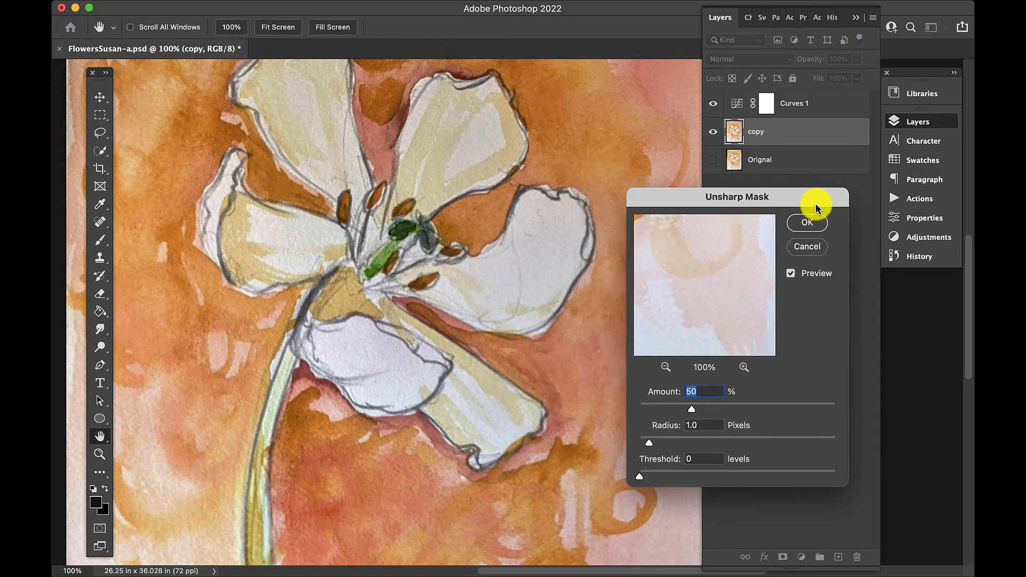
left_click_drag(706, 270, 828, 257)
left_click_drag(699, 292, 785, 253)
left_click_drag(659, 245, 706, 408)
left_click_drag(714, 299, 682, 371)
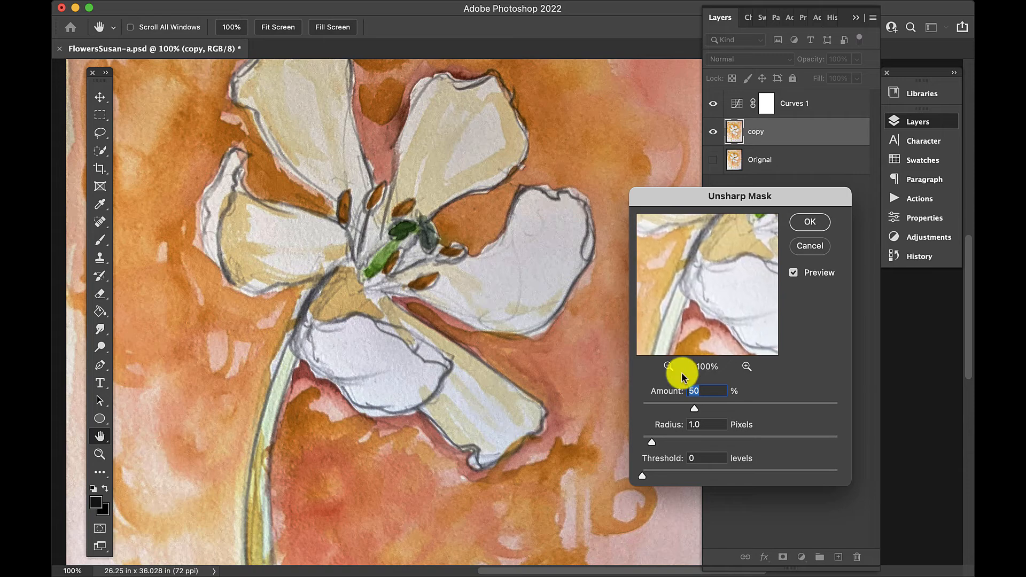
left_click_drag(708, 298, 564, 270)
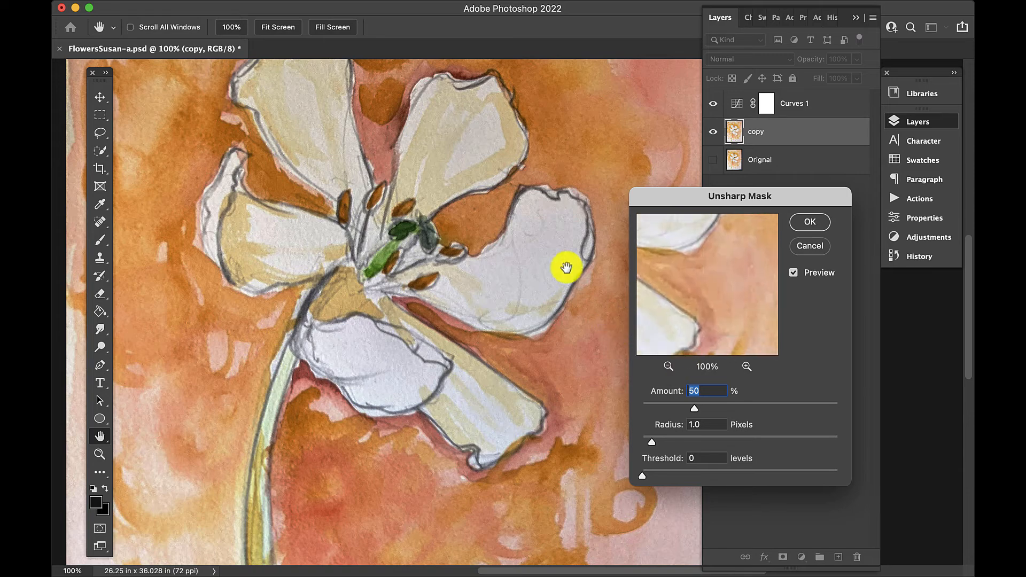
left_click_drag(648, 257, 727, 208)
mouse_move(714, 261)
left_mouse_down()
mouse_move(749, 223)
mouse_move(724, 278)
mouse_move(722, 262)
left_mouse_up()
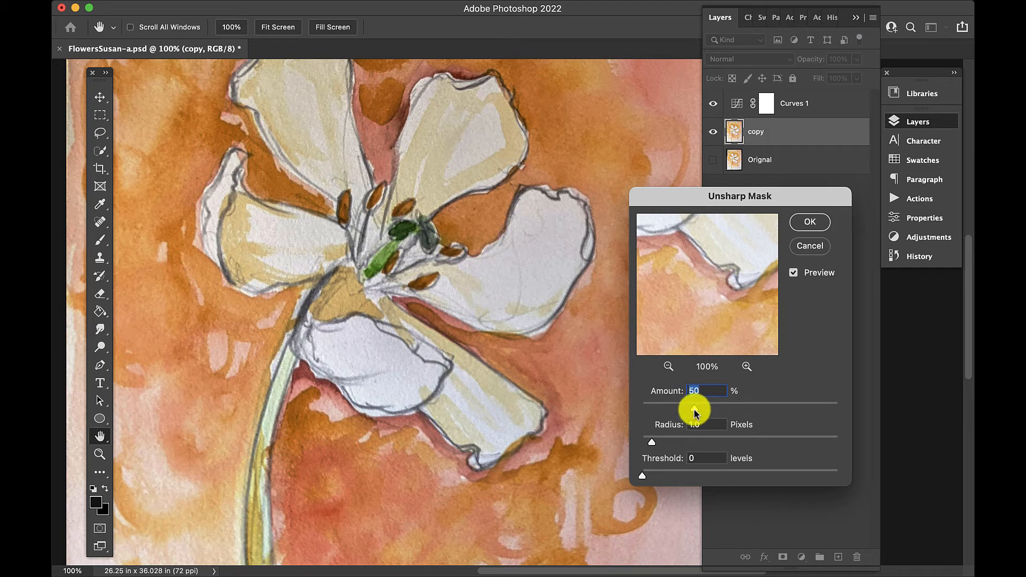
Set the Unsharp Mask amount to 100% and radius to 1.8 pixels, and compare the image with the preview off and on.
left_click_drag(695, 410, 749, 415)
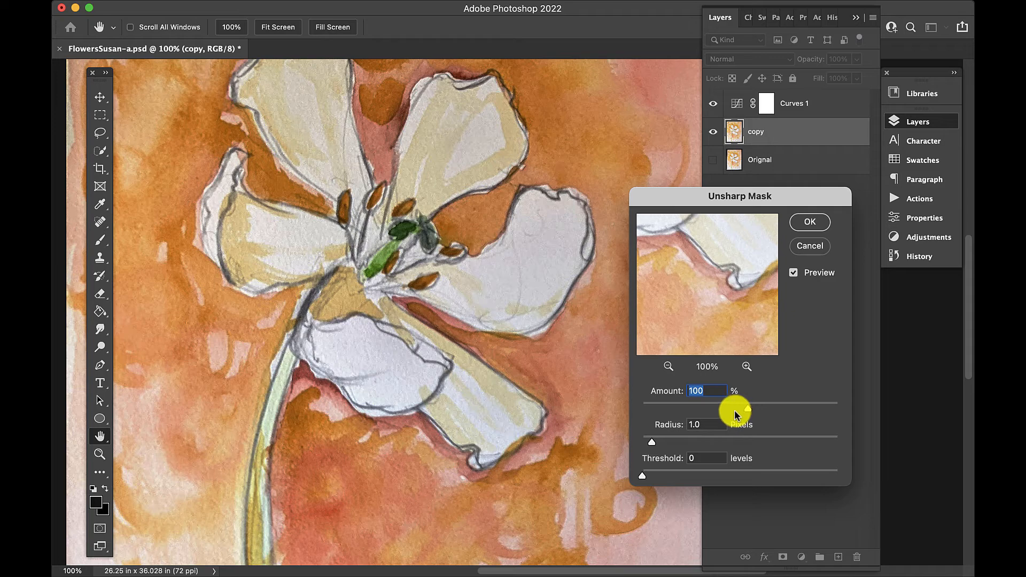
left_click(705, 426)
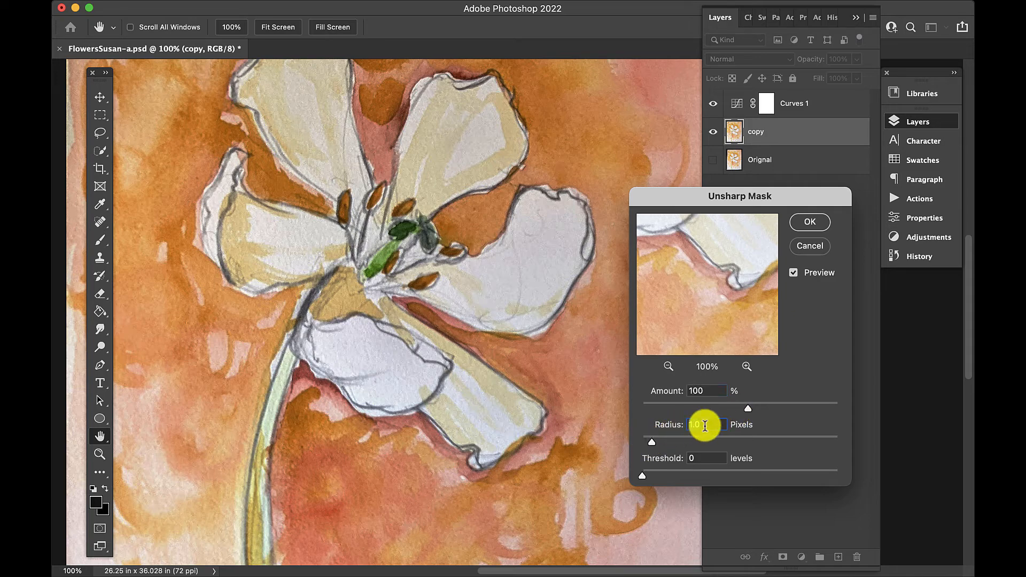
type("1.8")
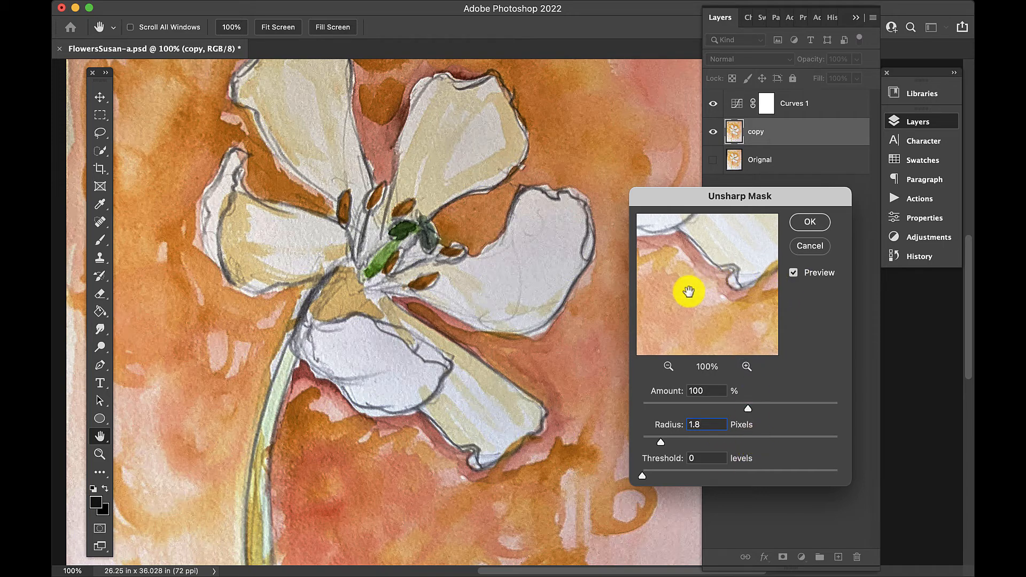
left_click(793, 274)
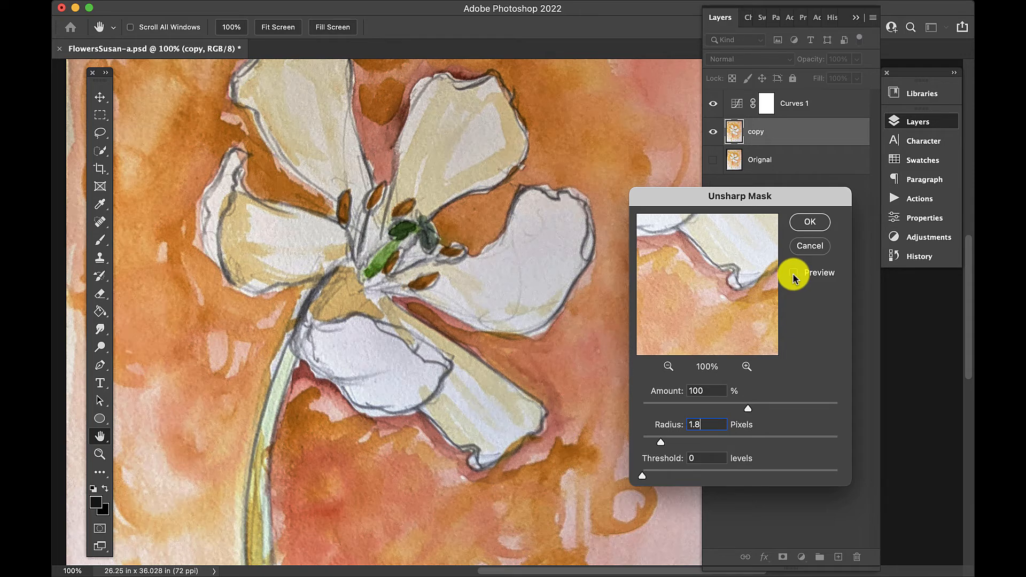
left_click(794, 273)
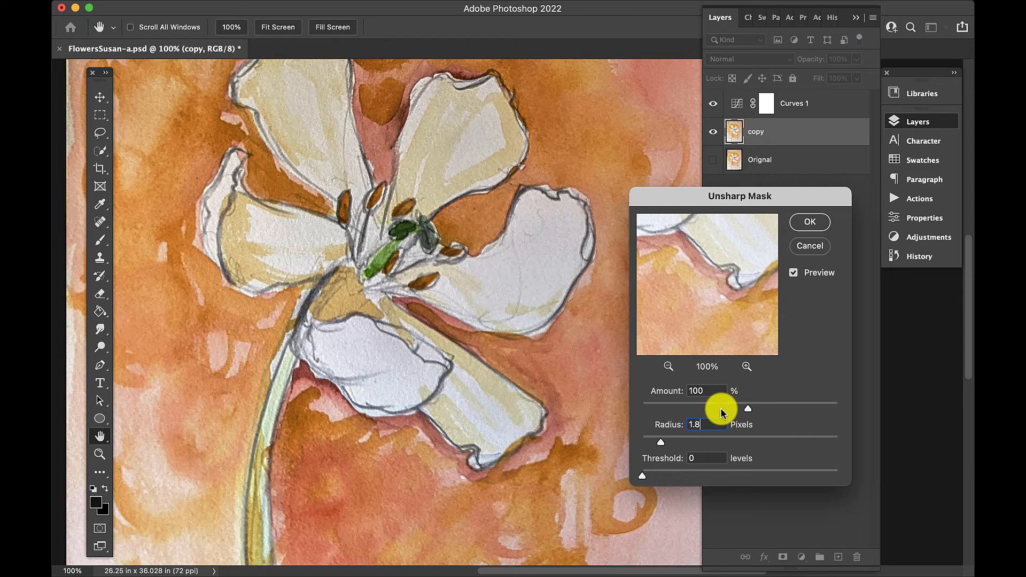
Try a radius of 33.4 pixels and an amount of 500%, then return the Unsharp Mask amount to 100%.
left_click_drag(660, 443, 739, 447)
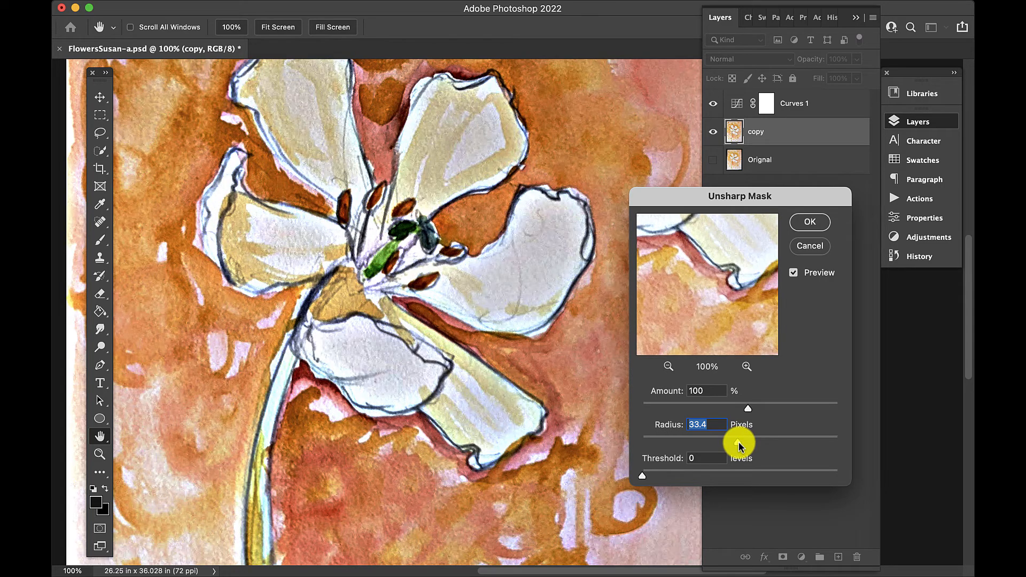
left_click_drag(739, 446, 660, 440)
left_click_drag(745, 408, 838, 402)
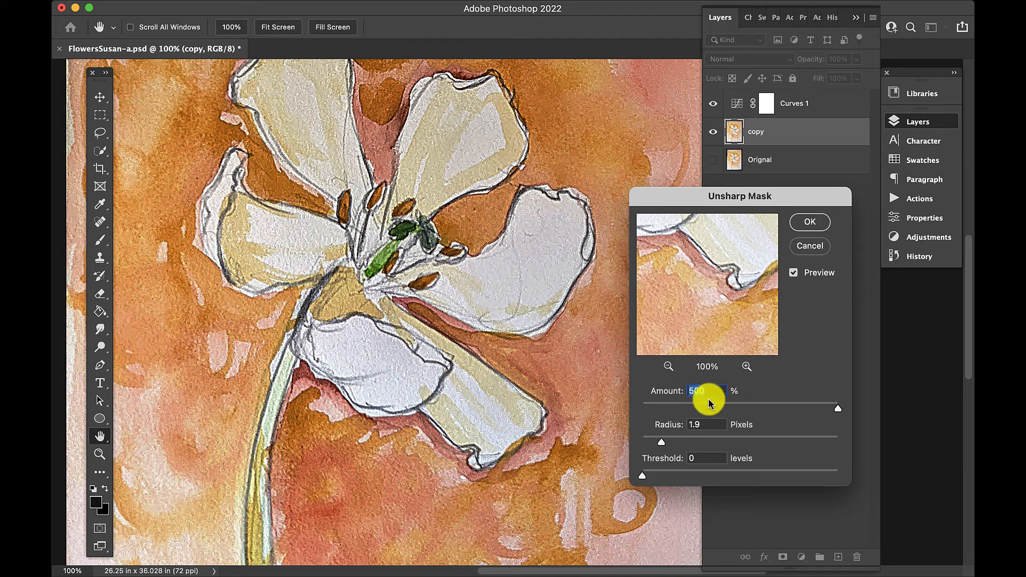
left_click_drag(837, 410, 749, 409)
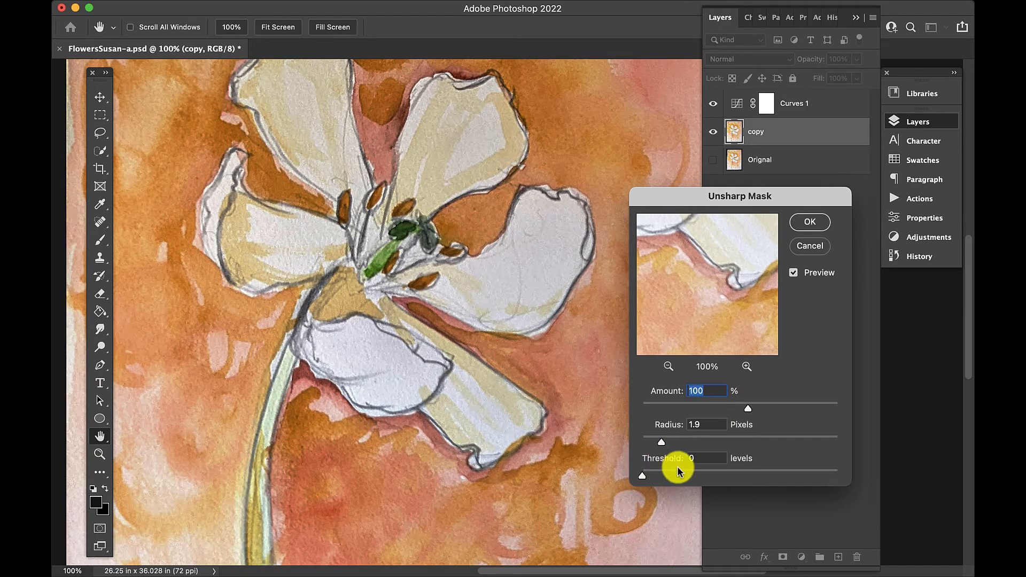
Try a threshold of 85 levels, then a radius of 71.9 pixels with threshold 55, and reset the threshold to 0.
left_click_drag(642, 475, 732, 472)
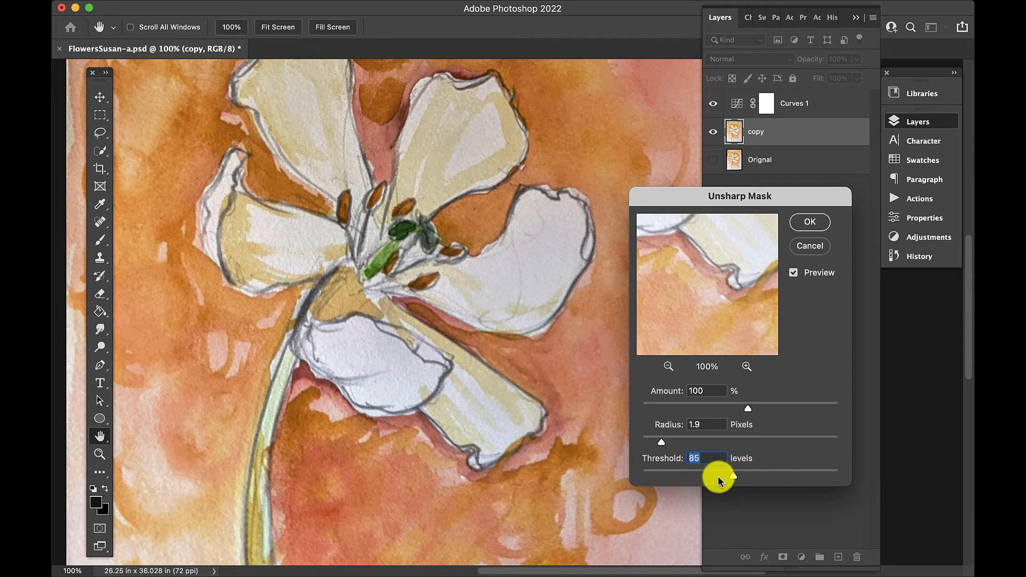
left_click_drag(671, 472, 629, 473)
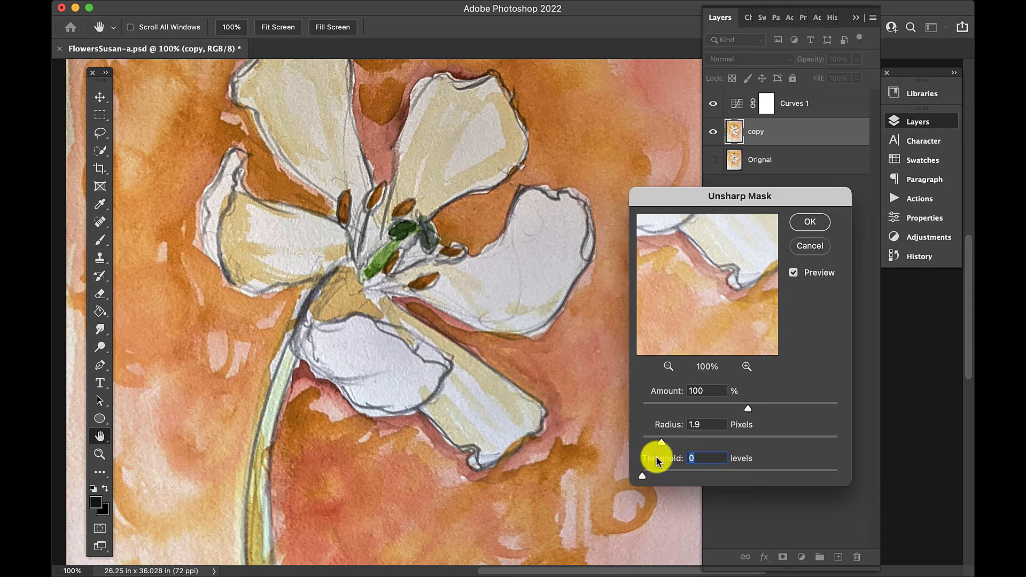
left_click_drag(662, 441, 759, 444)
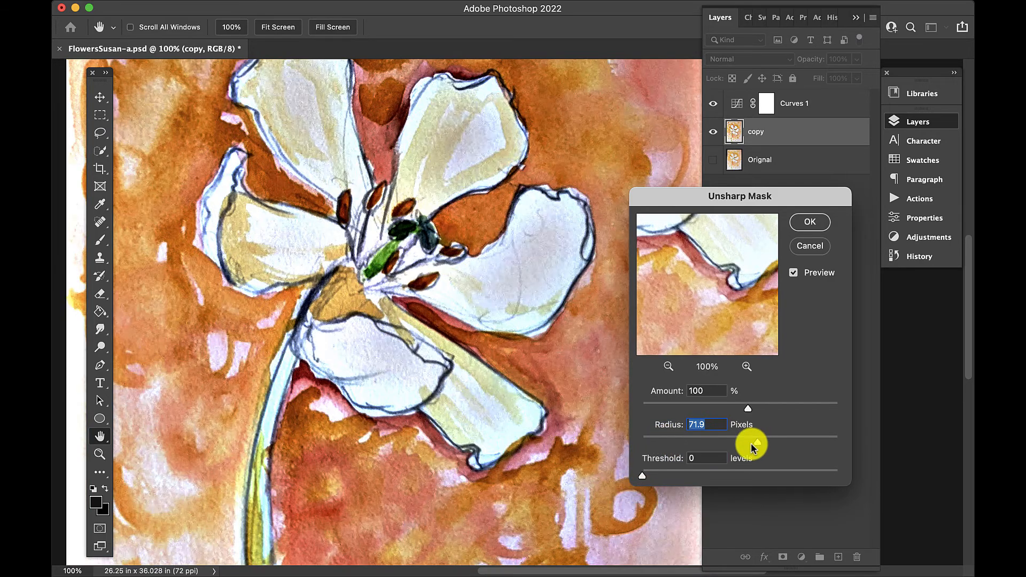
left_click_drag(642, 476, 700, 478)
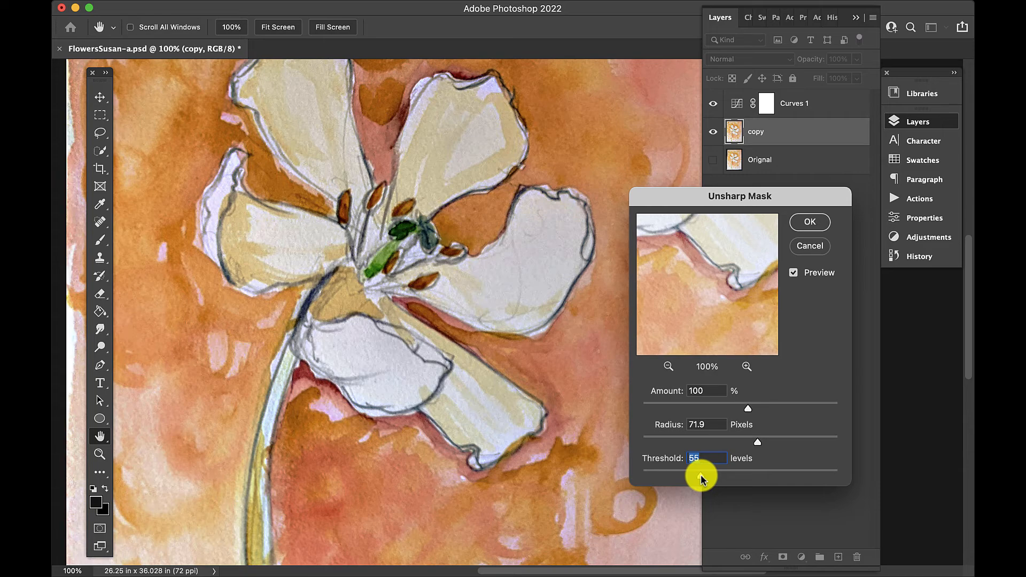
left_click_drag(700, 474, 607, 477)
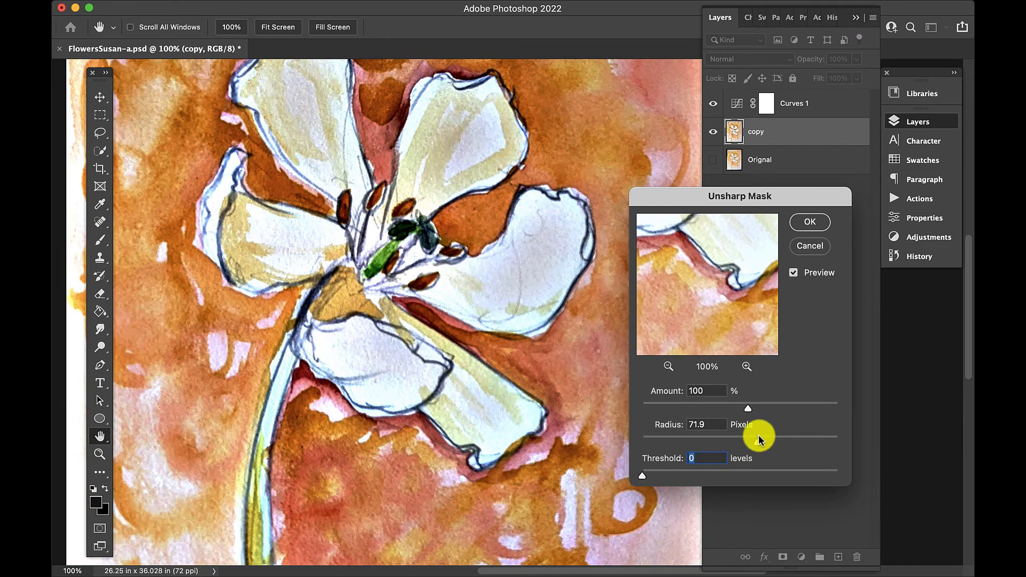
Set the Unsharp Mask radius to 1.8 pixels and apply the filter to the copy layer.
double_click(710, 426)
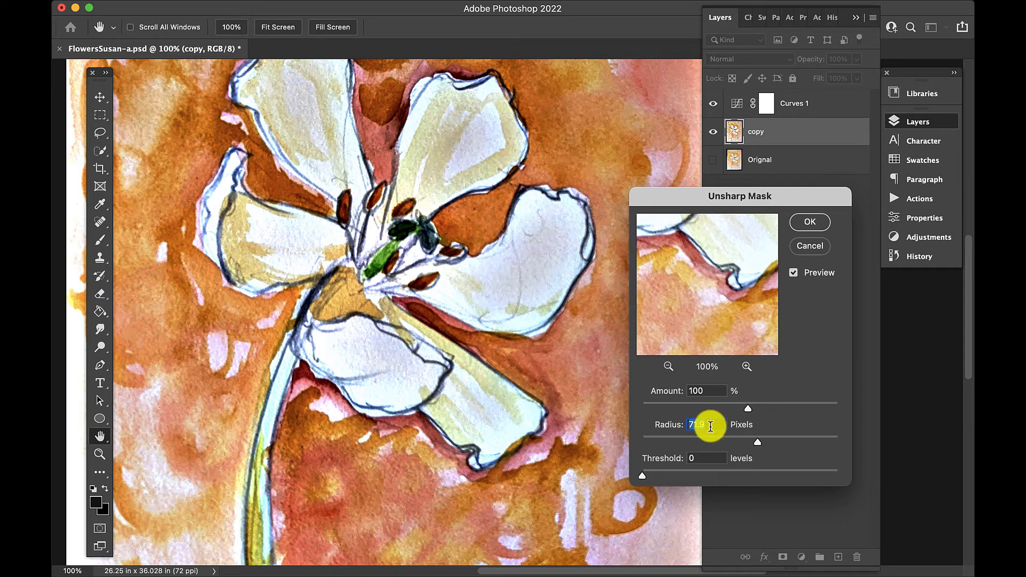
type("1.8")
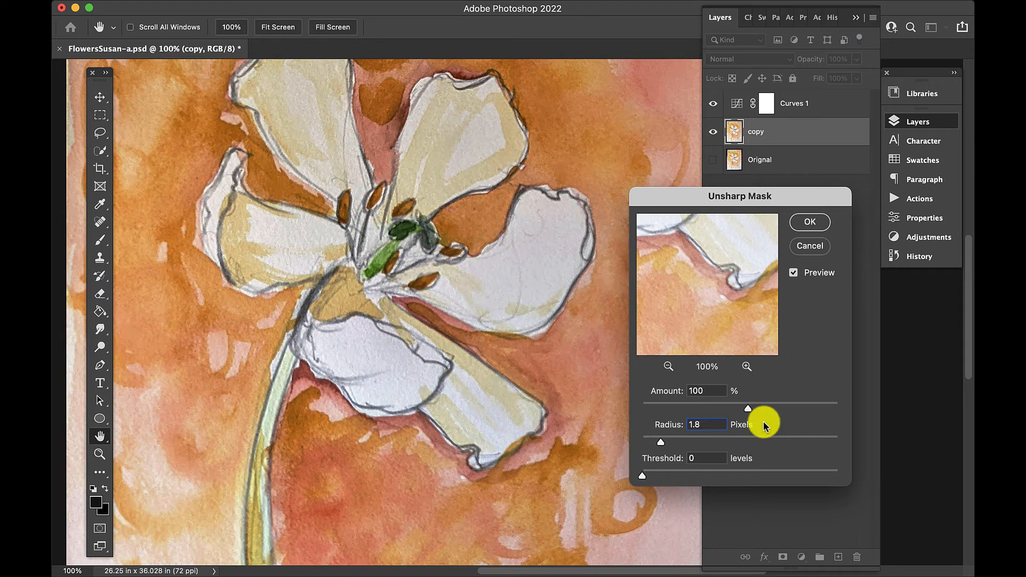
left_click(810, 222)
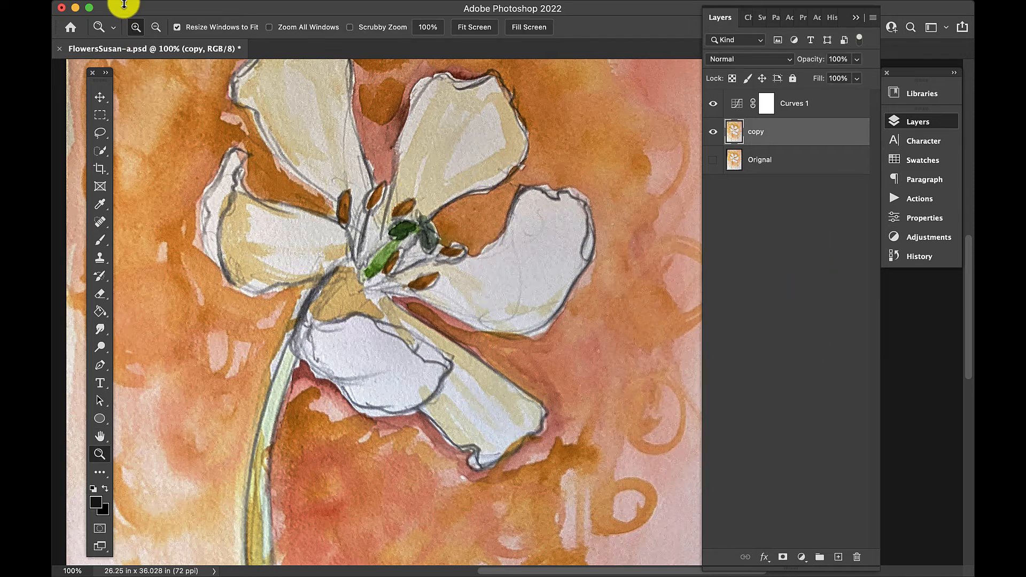
Fade the Unsharp Mask to 75% opacity in Normal mode, comparing the image with the preview off and on before applying it.
mouse_move(103, 6)
left_click(192, 8)
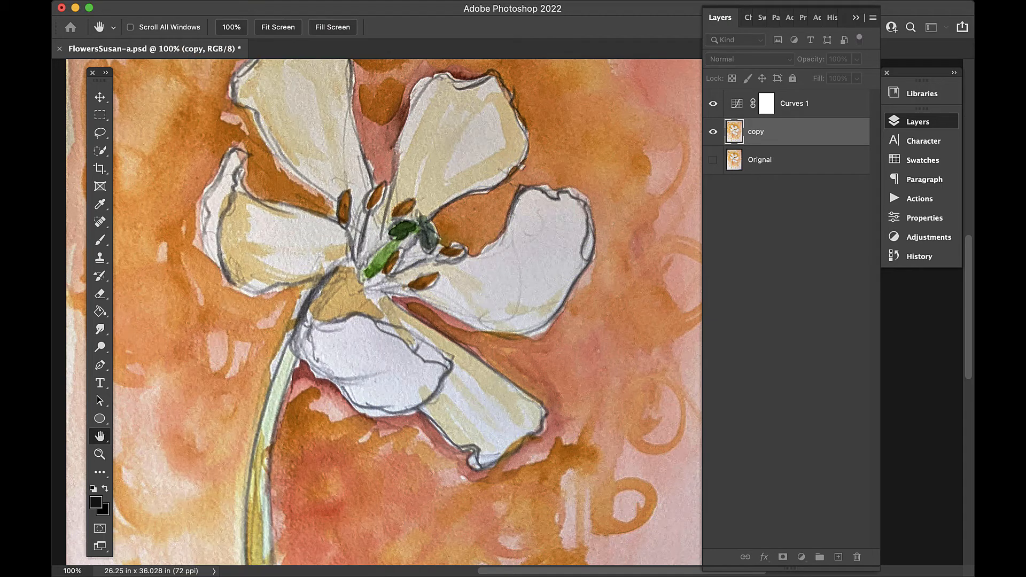
key("super+shift+f")
mouse_move(818, 279)
left_mouse_down()
mouse_move(298, 287)
mouse_move(499, 88)
mouse_move(570, 73)
mouse_move(562, 170)
mouse_move(608, 344)
left_mouse_up()
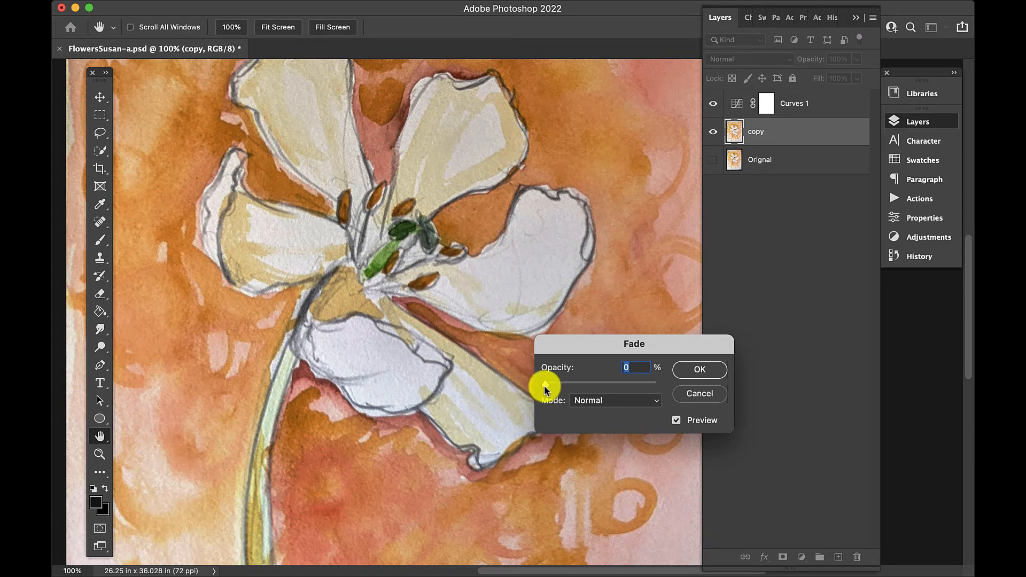
left_click_drag(546, 386, 711, 386)
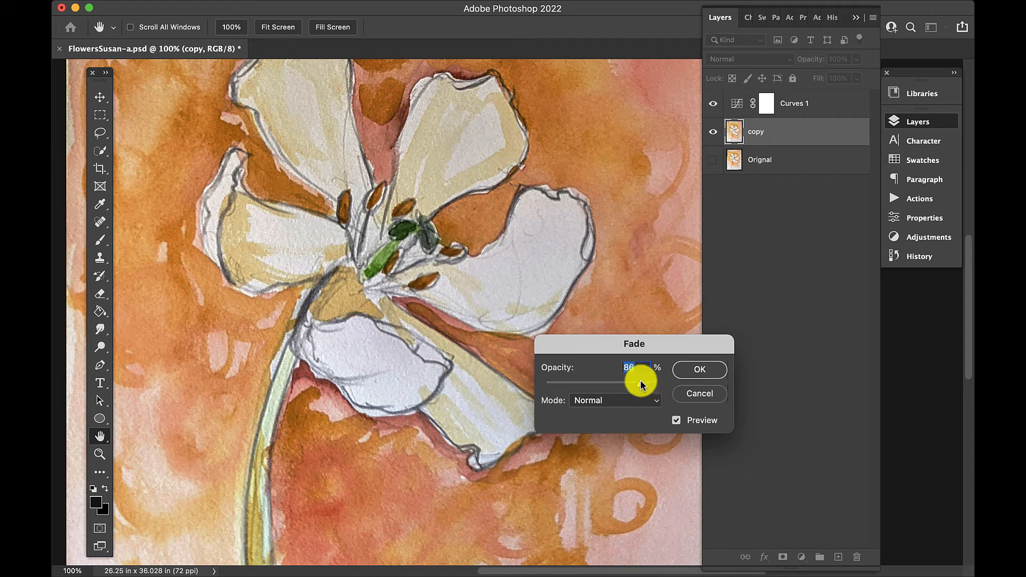
left_click_drag(641, 383, 628, 385)
left_click(676, 421)
left_click(676, 422)
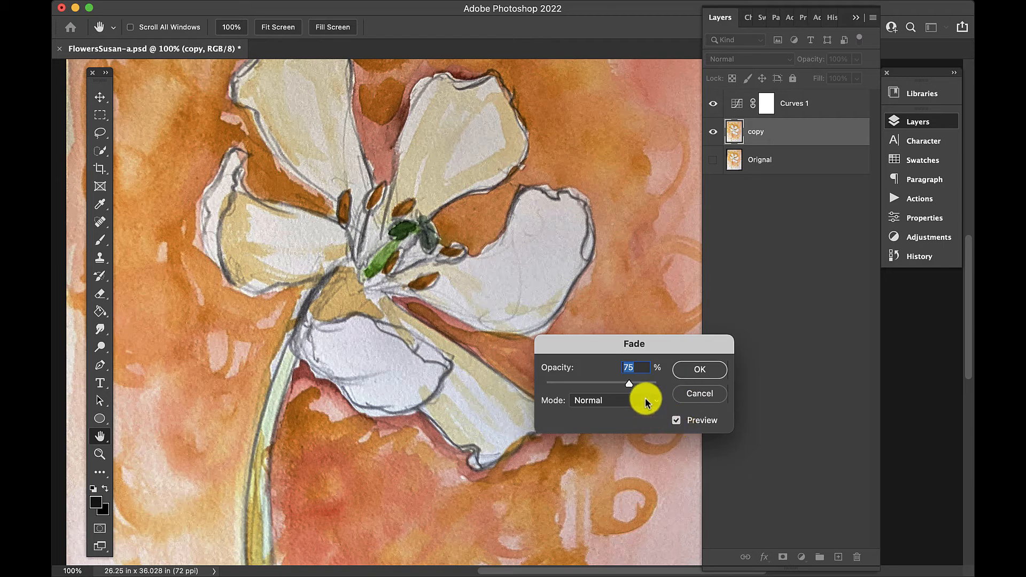
left_click(688, 370)
Clone nearby pink paint over the white spot on the painting's top edge near the right corner, using a 150-pixel Clone Stamp.
key("z")
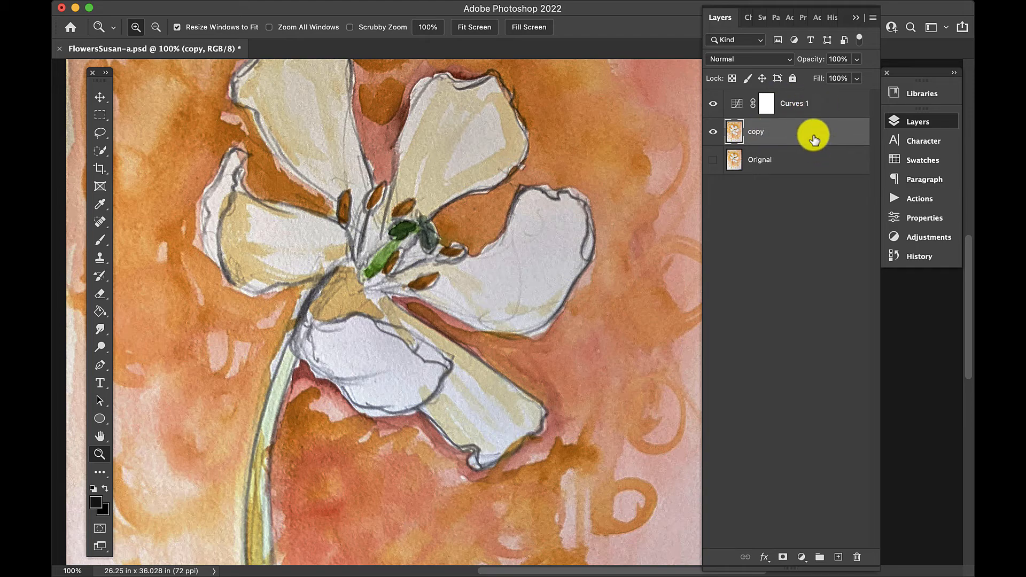
left_click(515, 293, "alt")
left_click(514, 292, "alt")
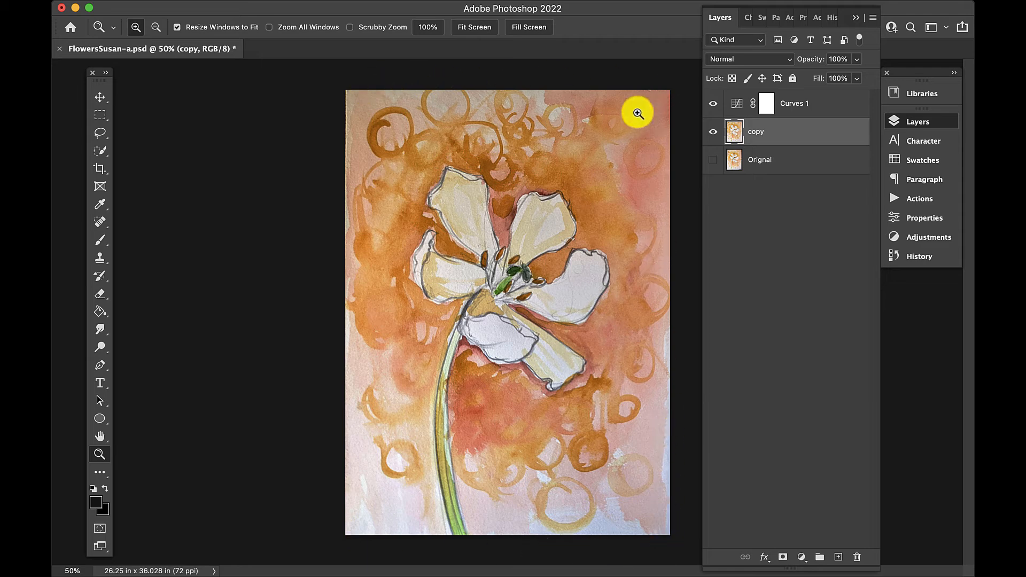
left_click(651, 97)
left_click(651, 96)
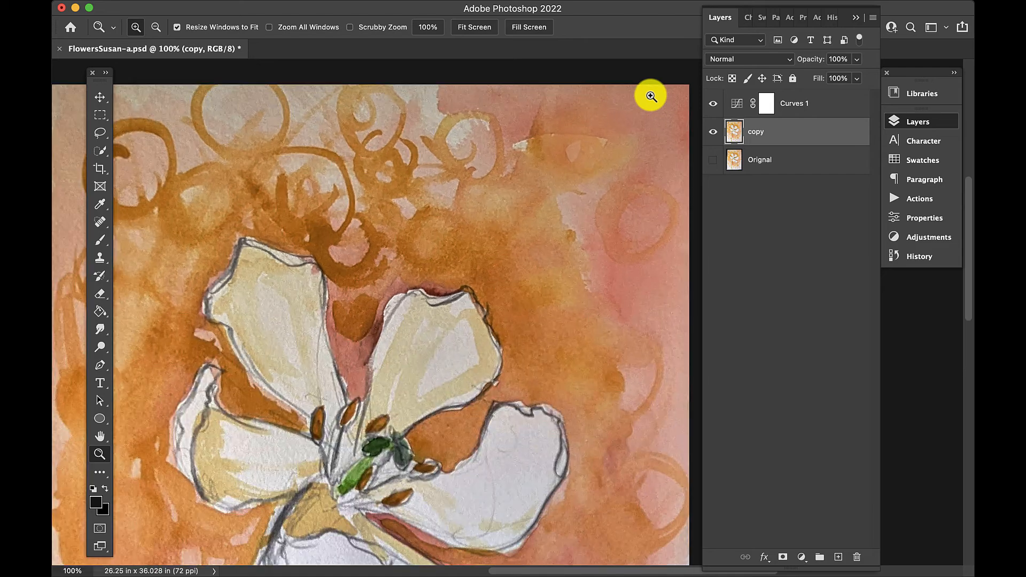
left_click(652, 96)
left_click(651, 96)
left_click_drag(640, 97, 522, 165)
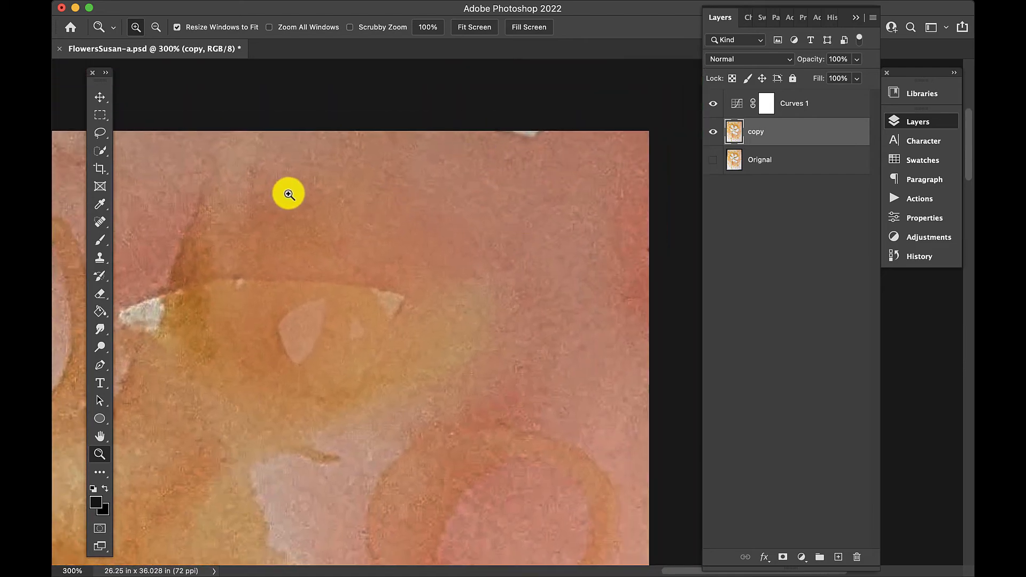
key("s")
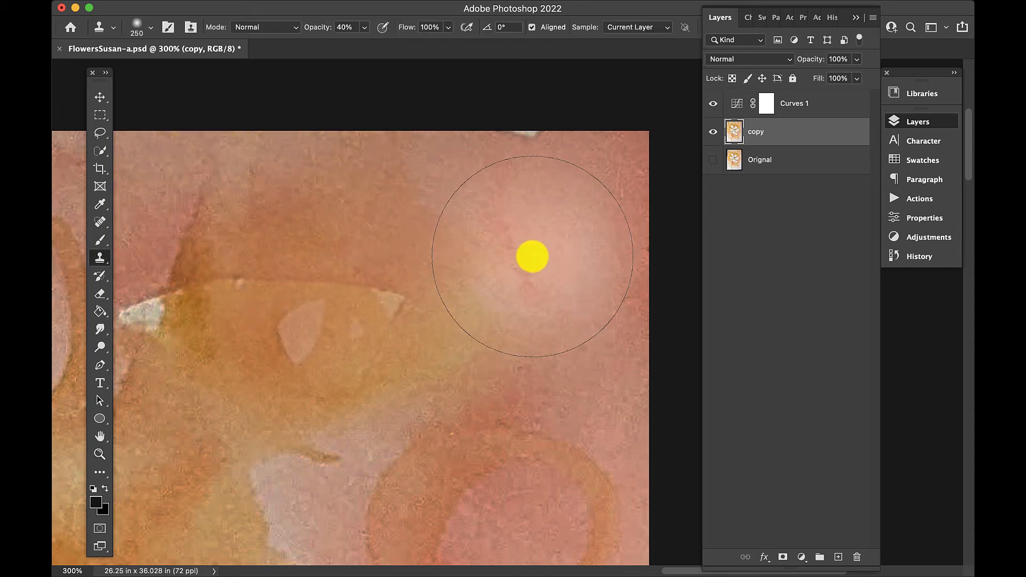
key("bracketleft")
key("bracketleft")
key("bracketleft")
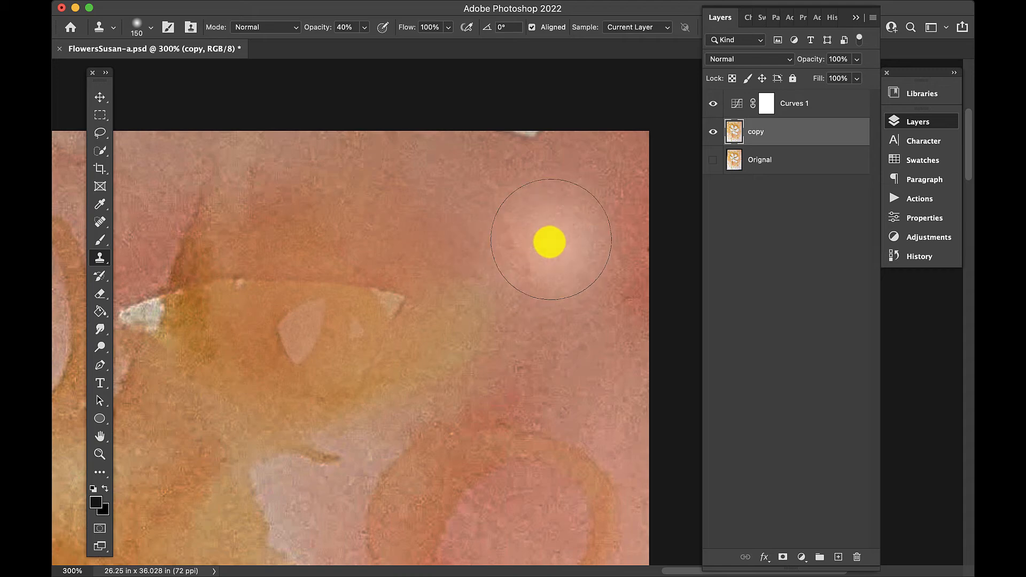
left_click(554, 247, "alt")
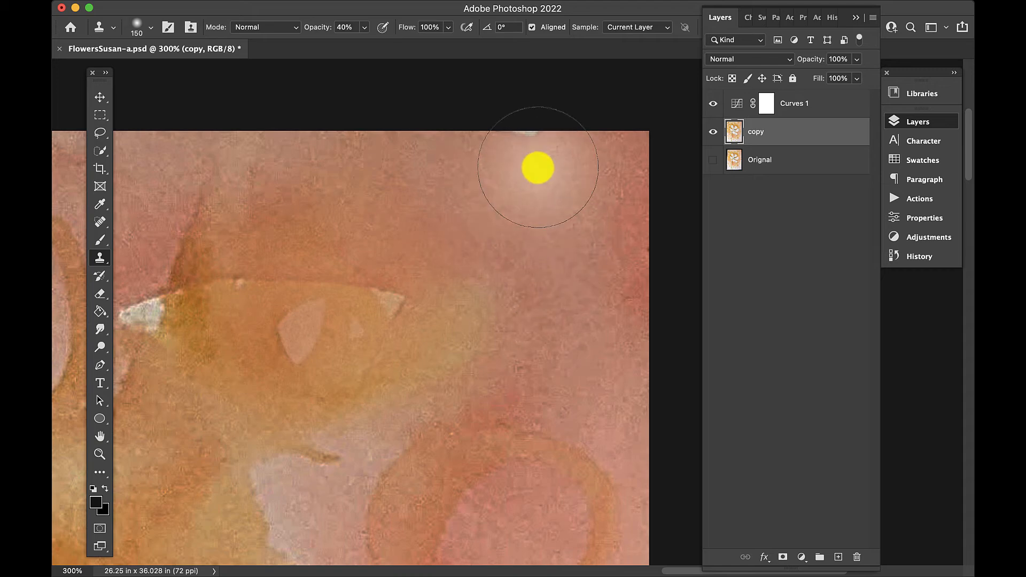
left_click(530, 150)
left_click(530, 150)
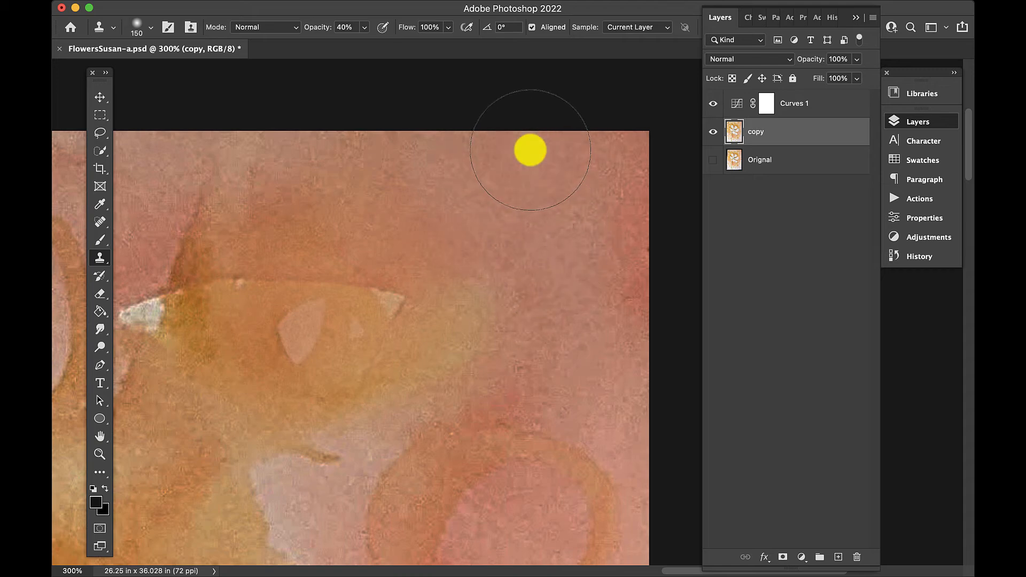
Adjust the Clone Stamp's opacity, reduce its size to 80 pixels, and clone over the pale strip along the painting's upper left edge.
key("z")
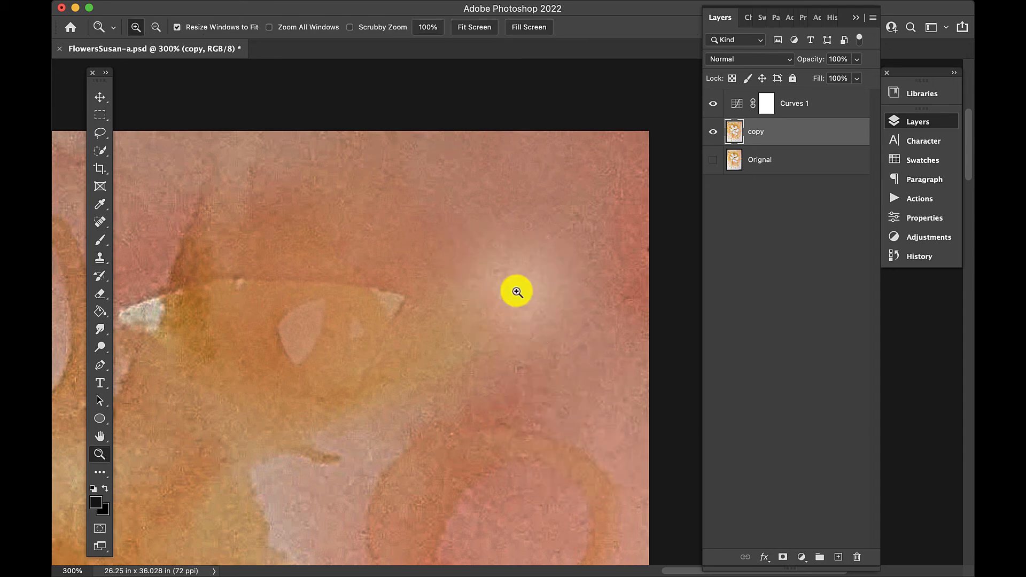
left_click(410, 272, "alt")
left_click(406, 255, "alt")
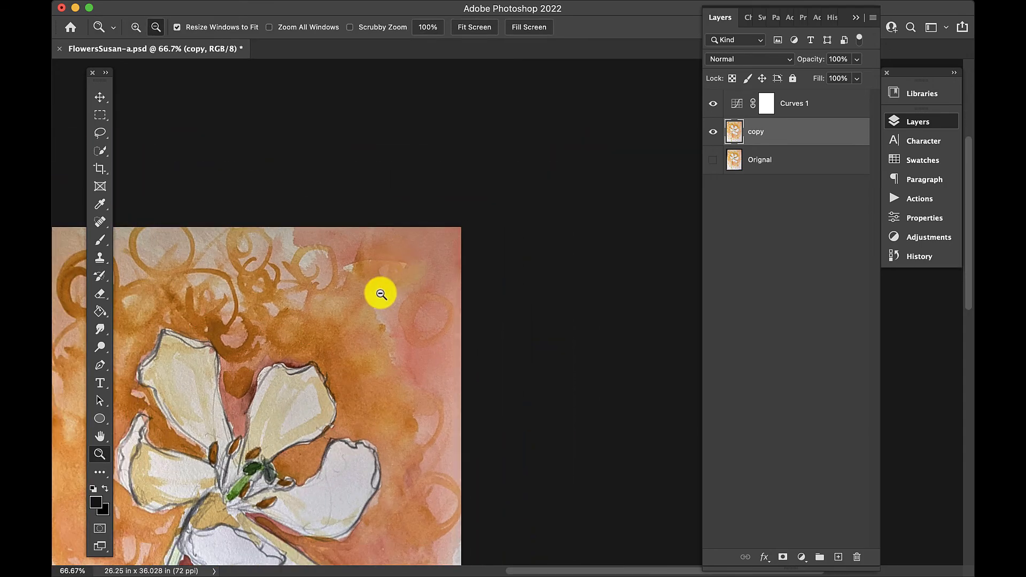
left_click_drag(374, 291, 552, 291)
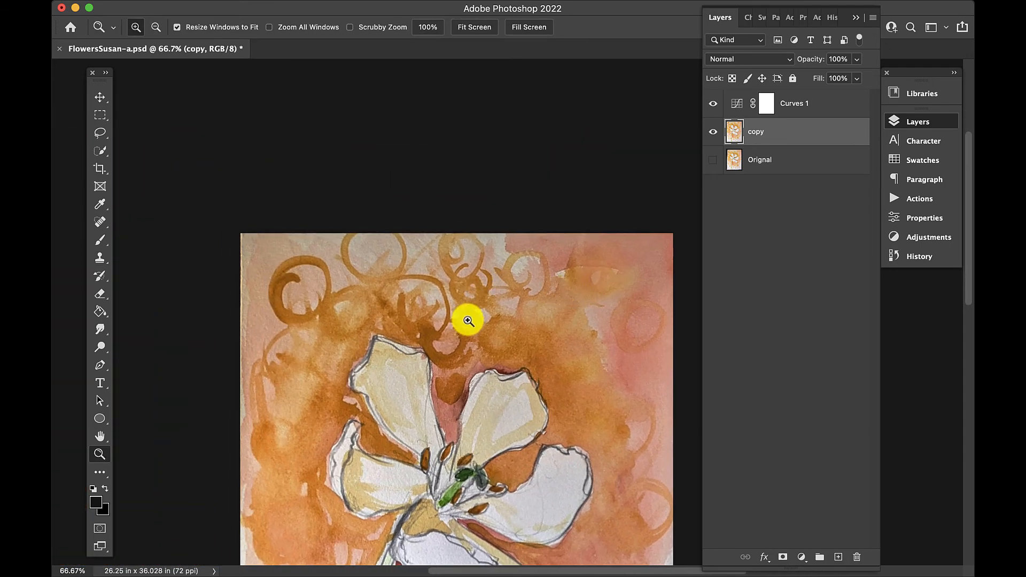
left_click(254, 306)
left_click(254, 306)
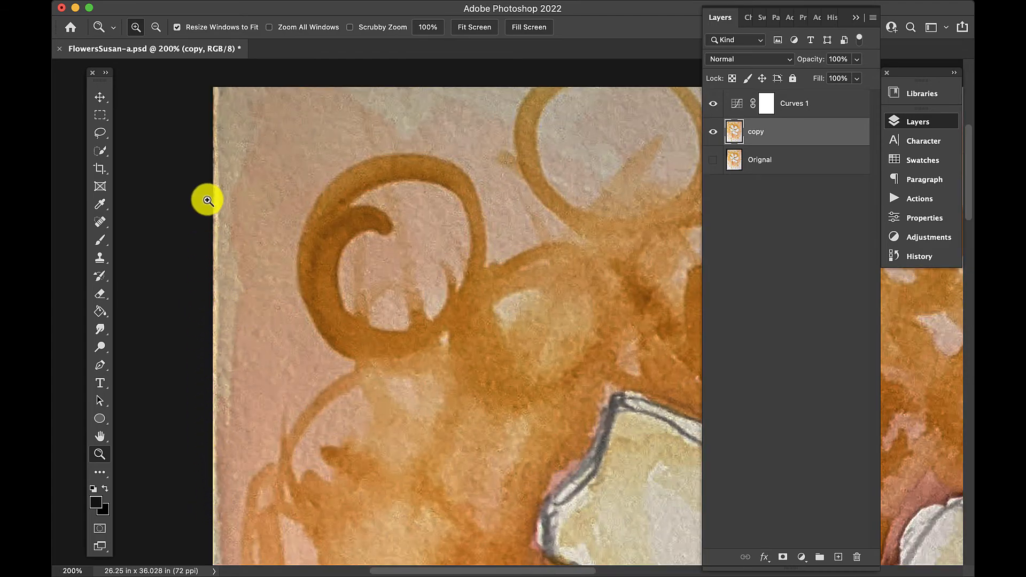
left_click_drag(304, 348, 322, 254)
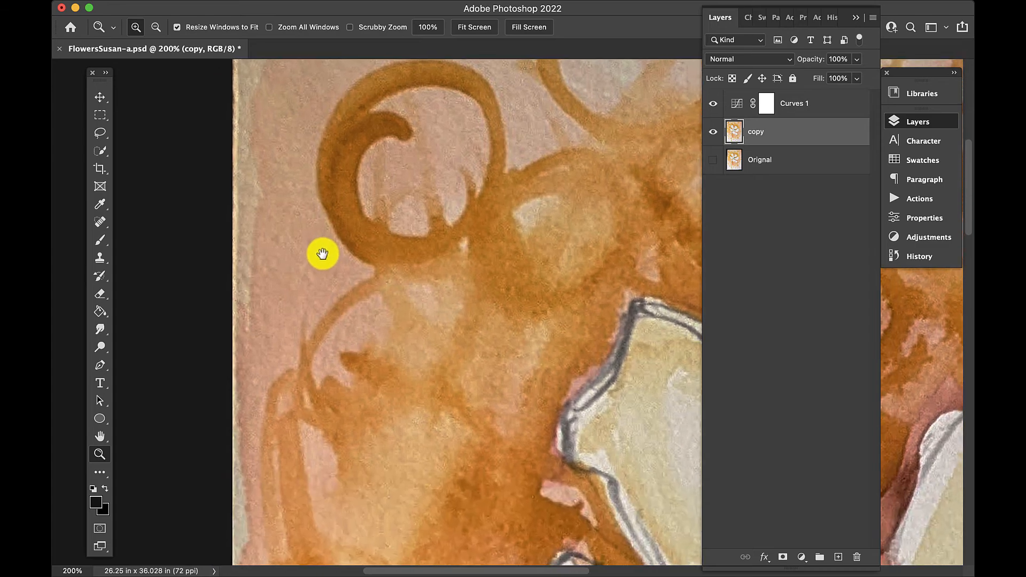
mouse_move(294, 296)
left_mouse_down()
mouse_move(318, 173)
mouse_move(328, 239)
mouse_move(272, 462)
left_mouse_up()
left_click_drag(295, 231, 261, 271)
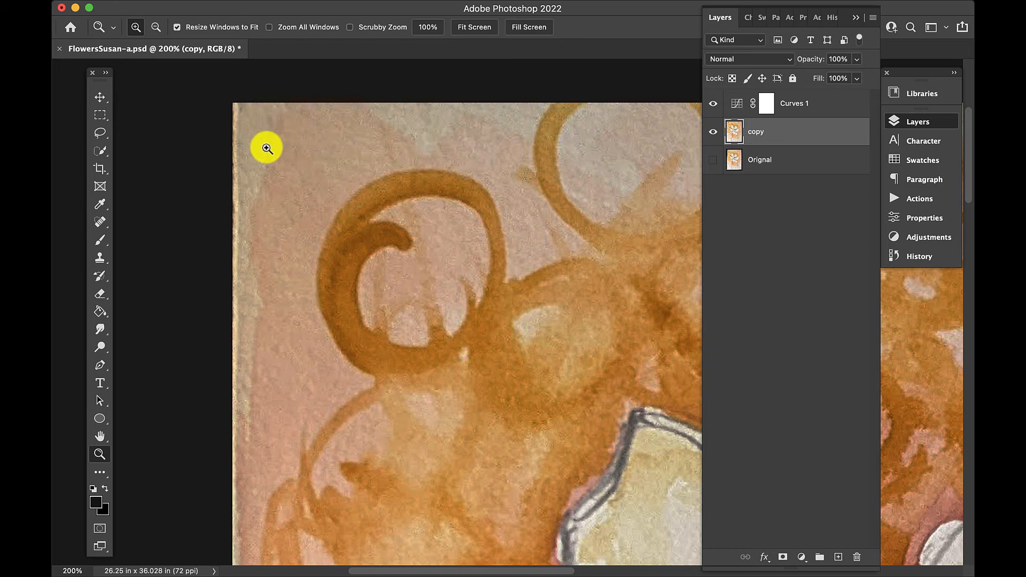
key("s")
key("bracketleft")
key("bracketleft")
key("bracketleft")
key("bracketleft")
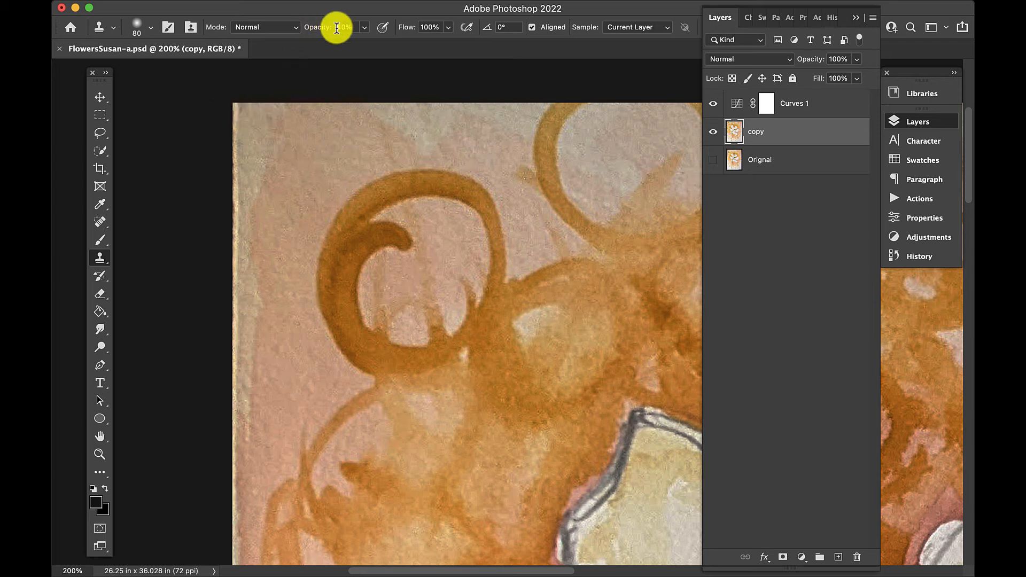
left_click_drag(363, 47, 389, 44)
left_click(232, 112)
mouse_move(231, 114)
left_mouse_down()
mouse_move(223, 195)
mouse_move(238, 474)
mouse_move(222, 283)
mouse_move(224, 387)
mouse_move(261, 348)
mouse_move(247, 180)
mouse_move(217, 189)
mouse_move(189, 480)
mouse_move(188, 361)
mouse_move(200, 360)
mouse_move(198, 441)
left_mouse_up()
Examine the retouched painting at 100% magnification, checking the lower edge, the stem, the upper right corner and the flower.
key("z")
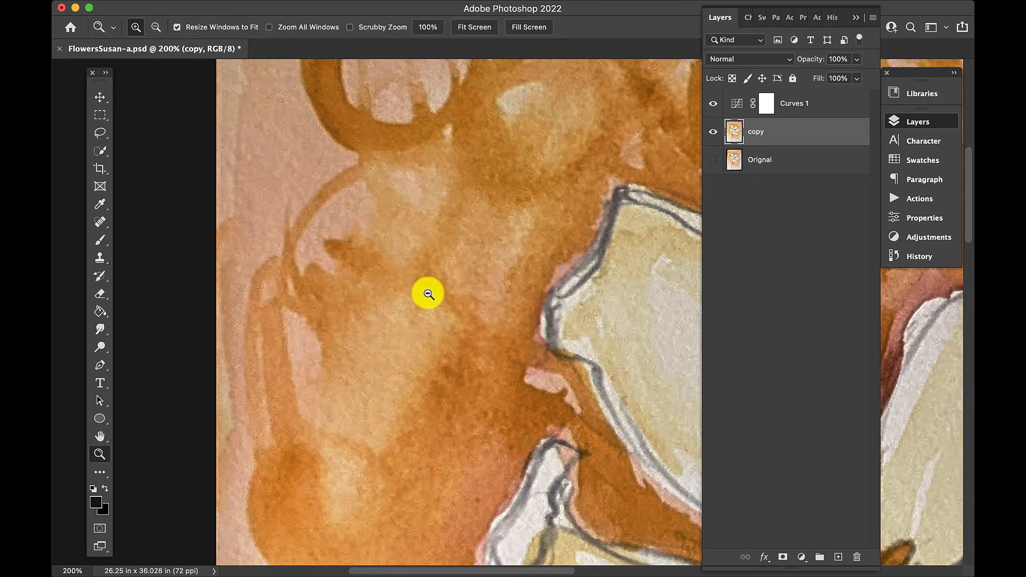
left_click(444, 321, "alt")
left_click_drag(559, 373, 382, 157)
left_click_drag(510, 373, 446, 213)
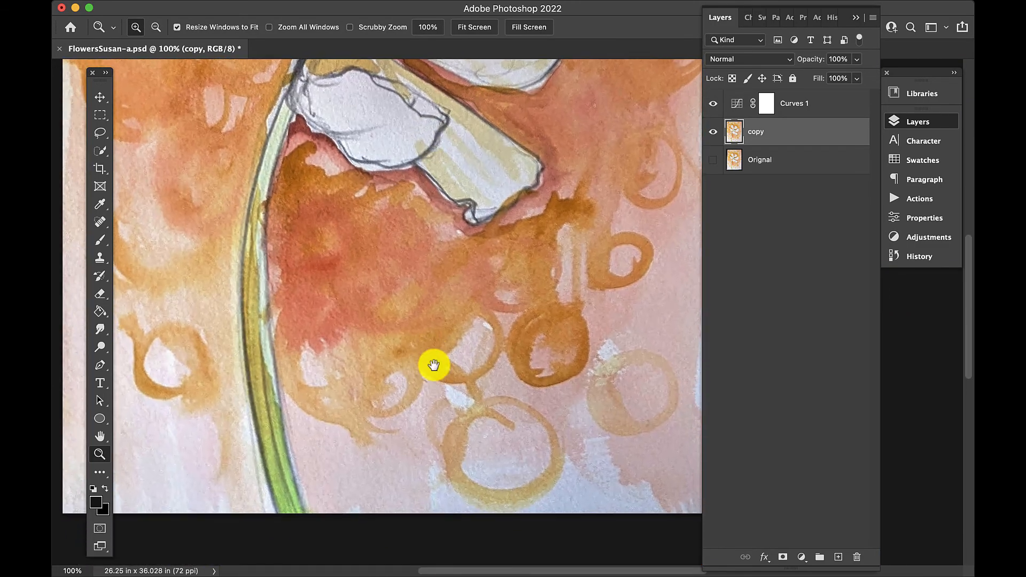
left_click_drag(428, 256, 552, 298)
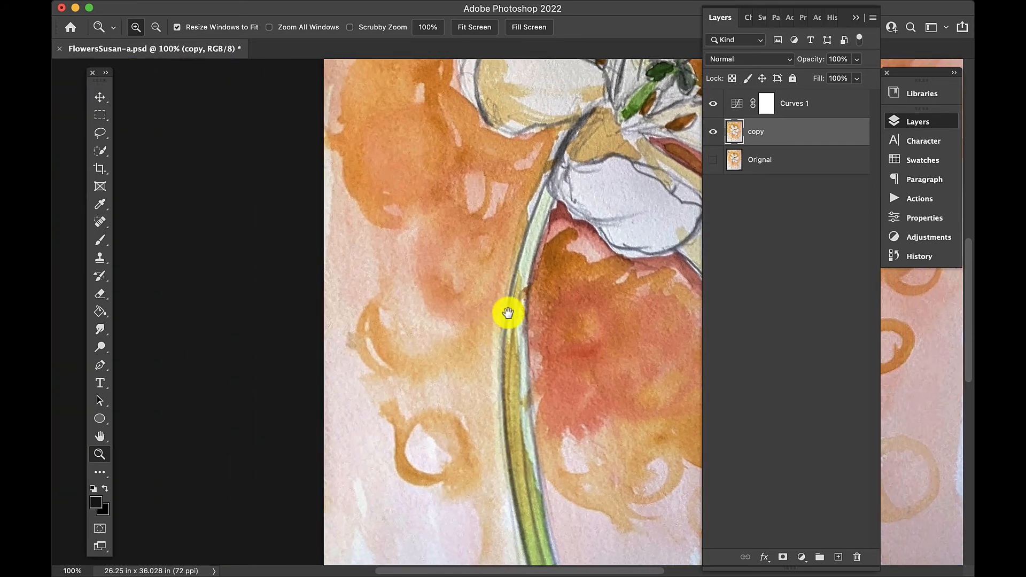
left_click_drag(483, 318, 342, 401)
left_click_drag(426, 374, 464, 448)
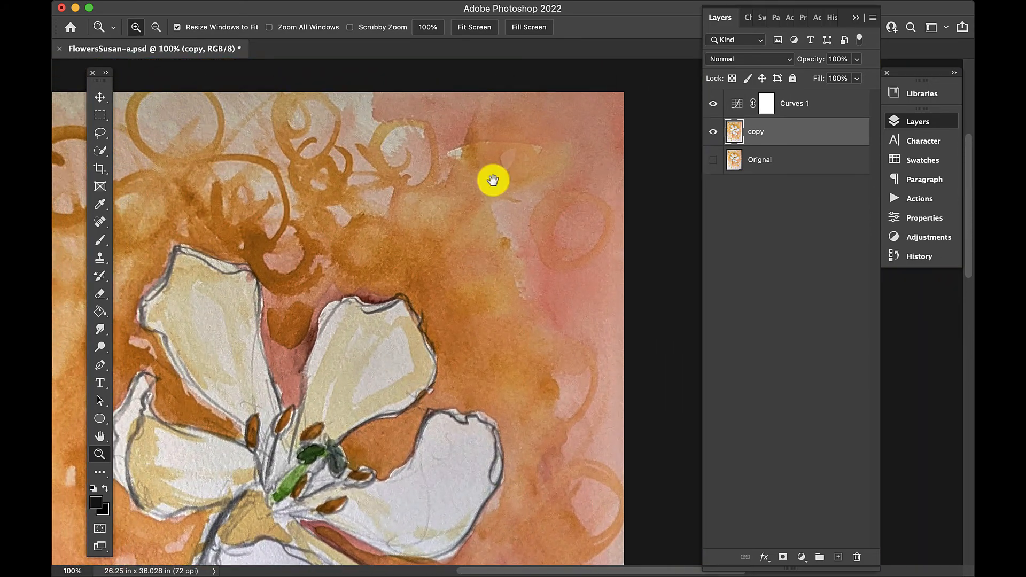
left_click_drag(460, 294, 535, 209)
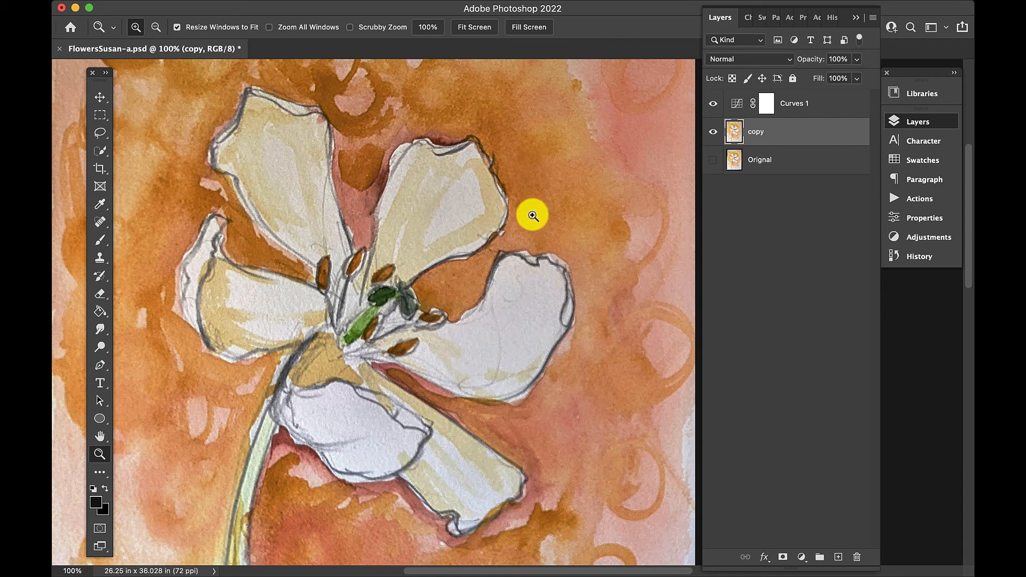
Add a Curves adjustment layer above Curves 1 and shape a gentle S-curve with points at 189 to 196 and 66 to 56.
left_click(511, 245, "alt")
left_click(511, 245, "alt")
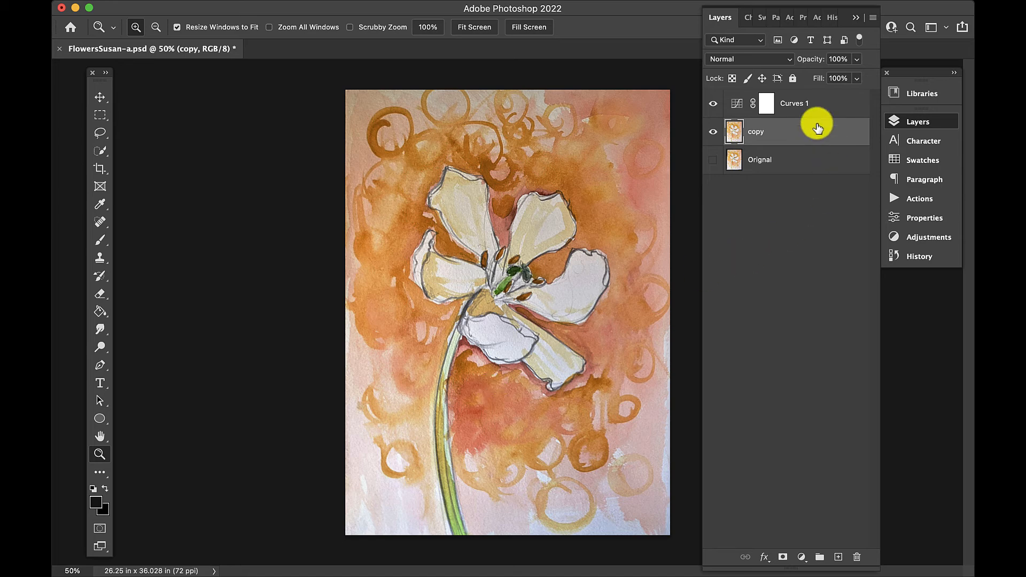
left_click(823, 109)
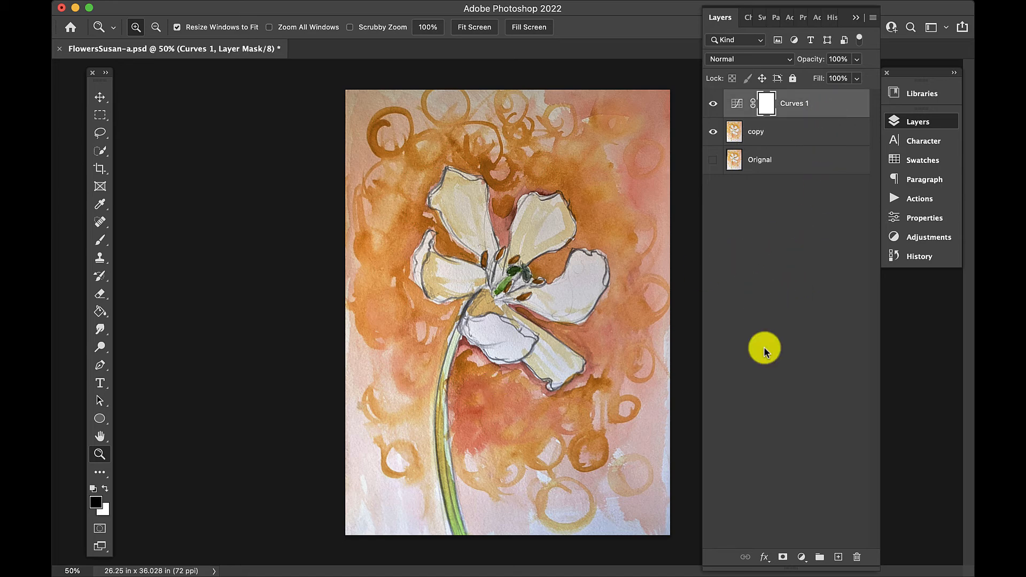
left_click(801, 557)
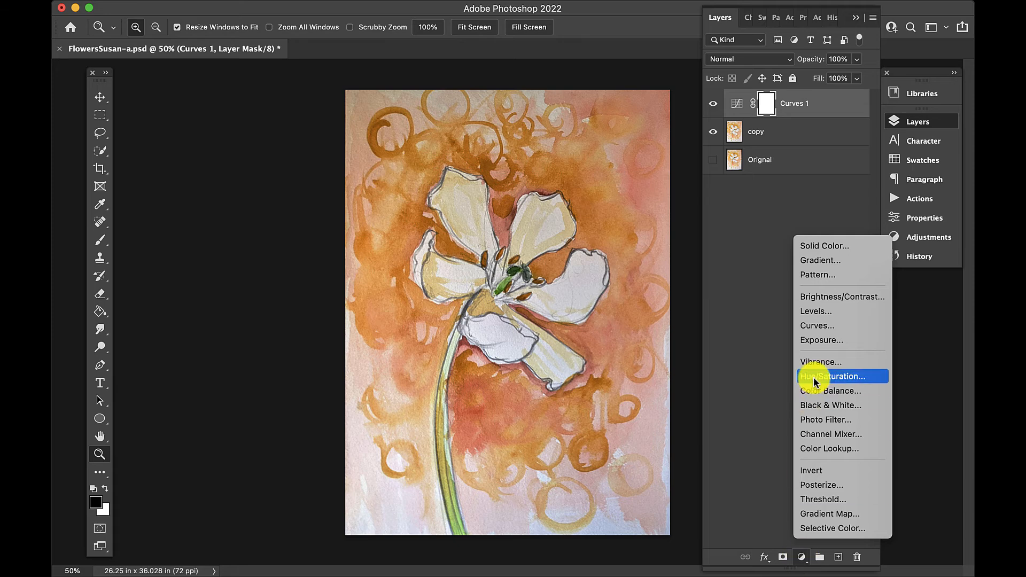
left_click(823, 331)
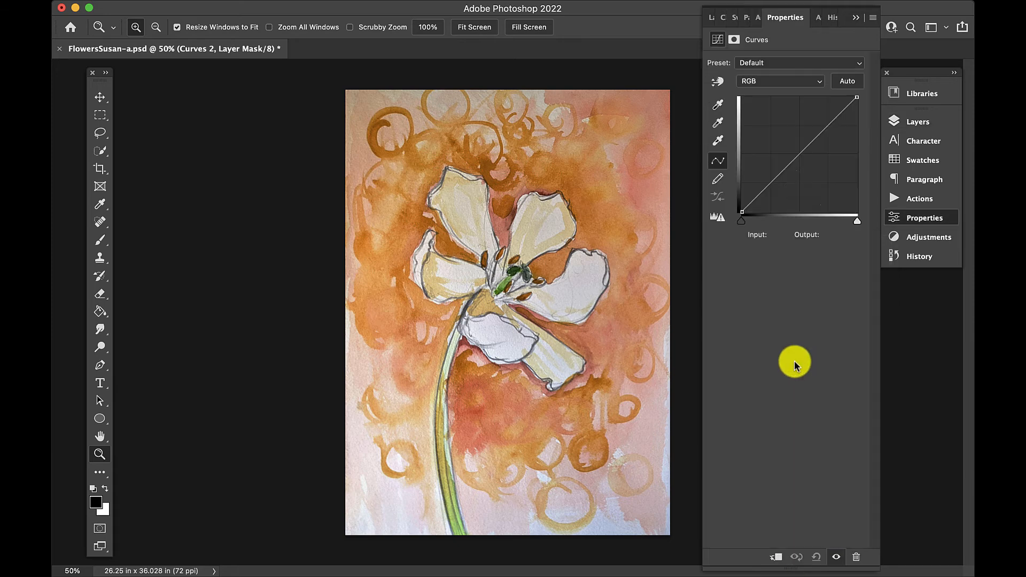
left_click_drag(827, 127, 827, 124)
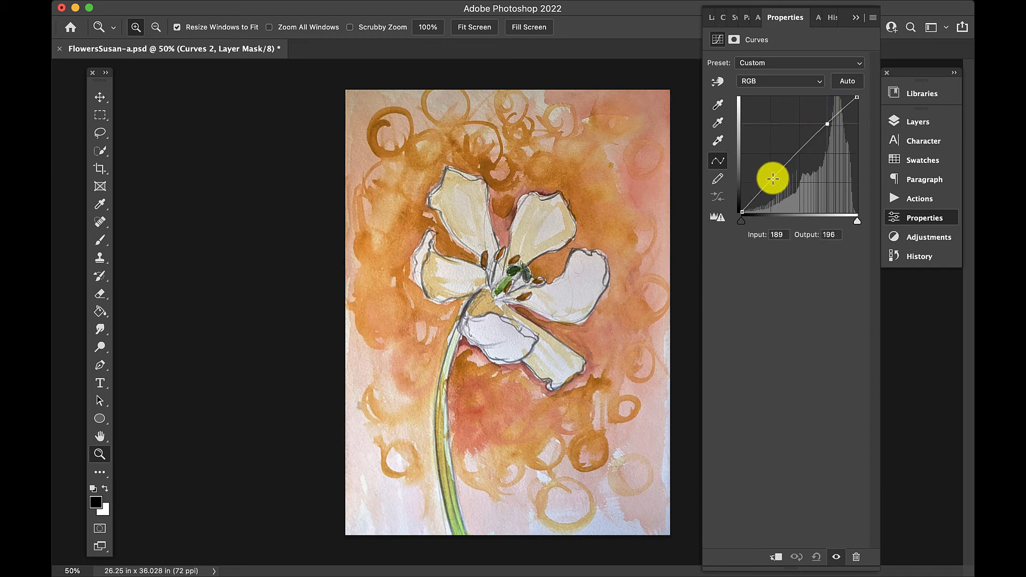
left_click_drag(770, 182, 772, 186)
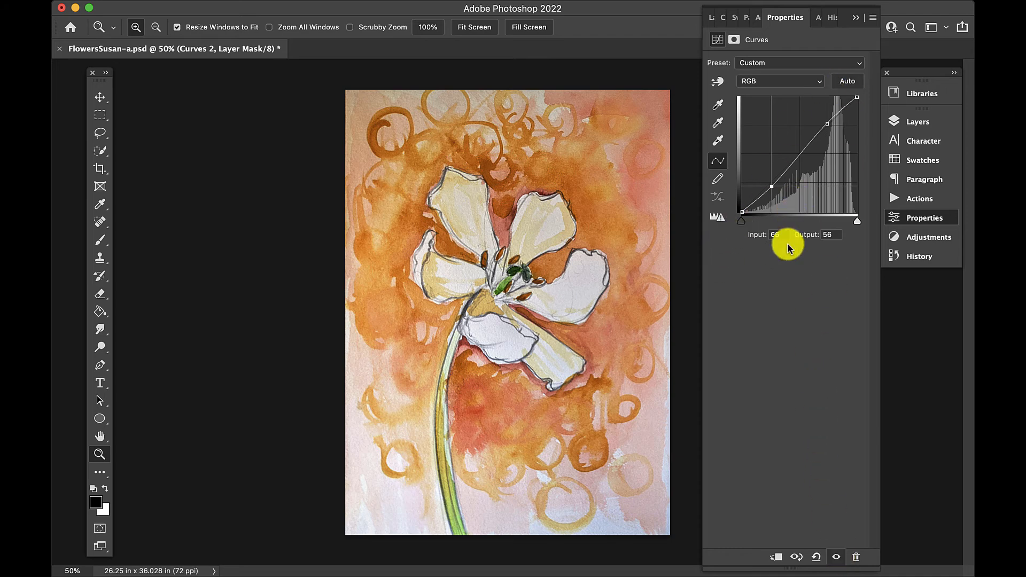
Rename the topmost Curves adjustment layer as "final s curve".
left_click(100, 98)
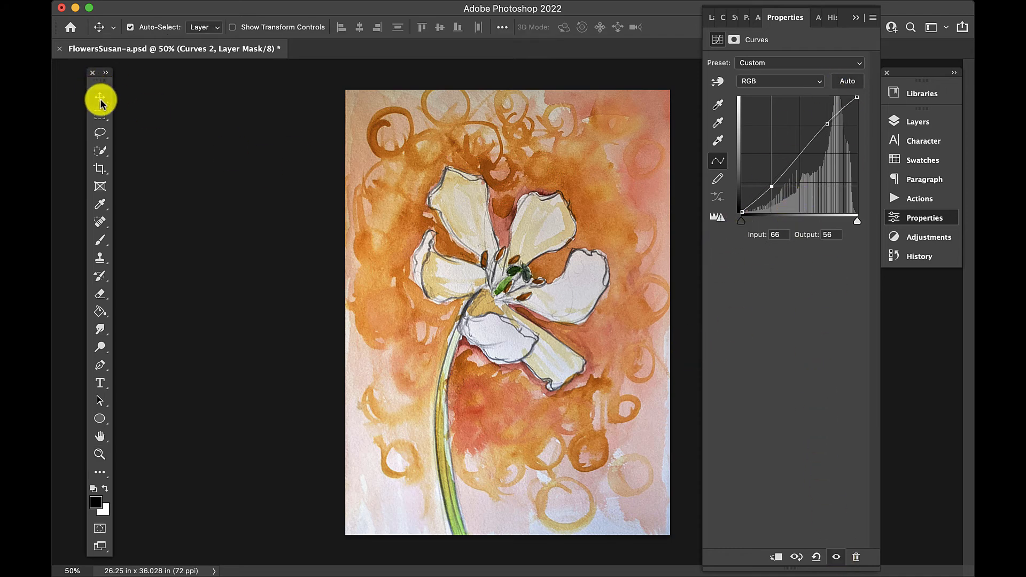
left_click(198, 162)
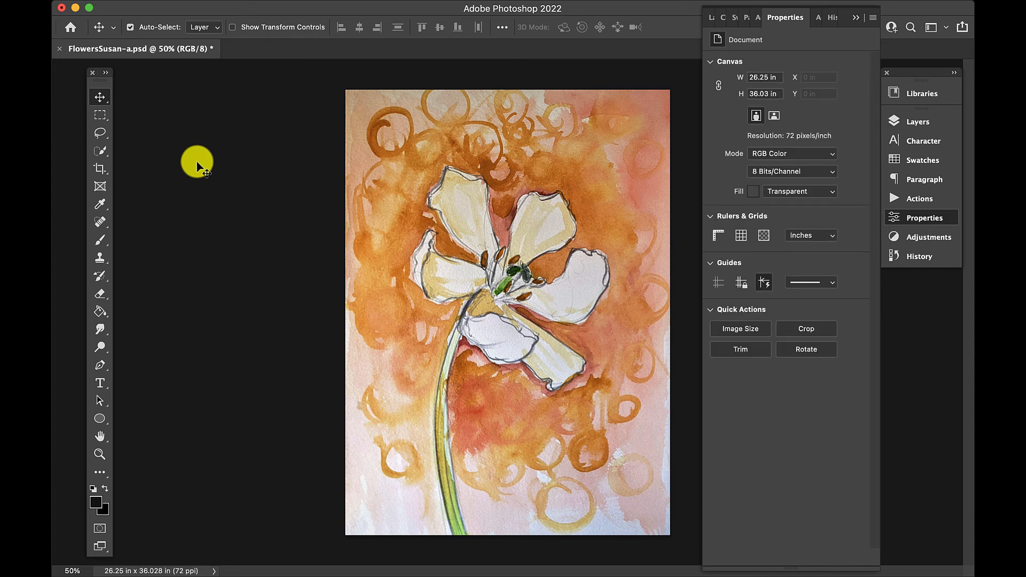
left_click(707, 20)
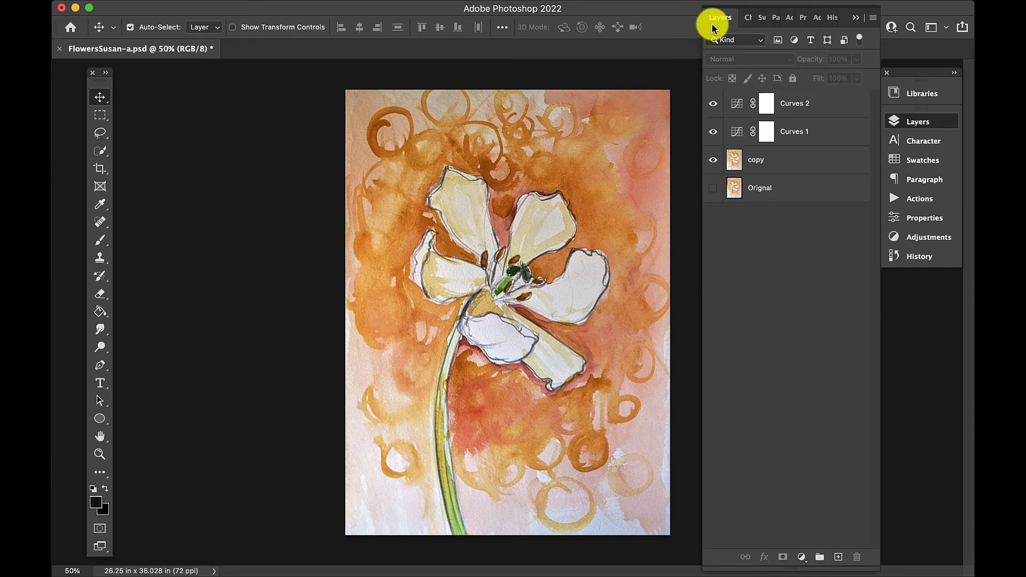
double_click(806, 105)
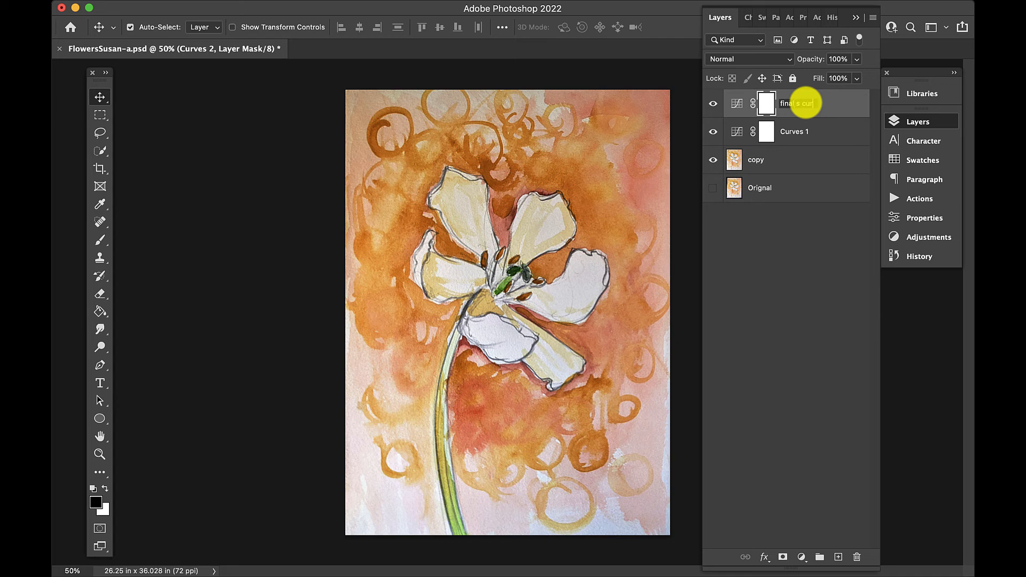
key("Return")
left_click(805, 133)
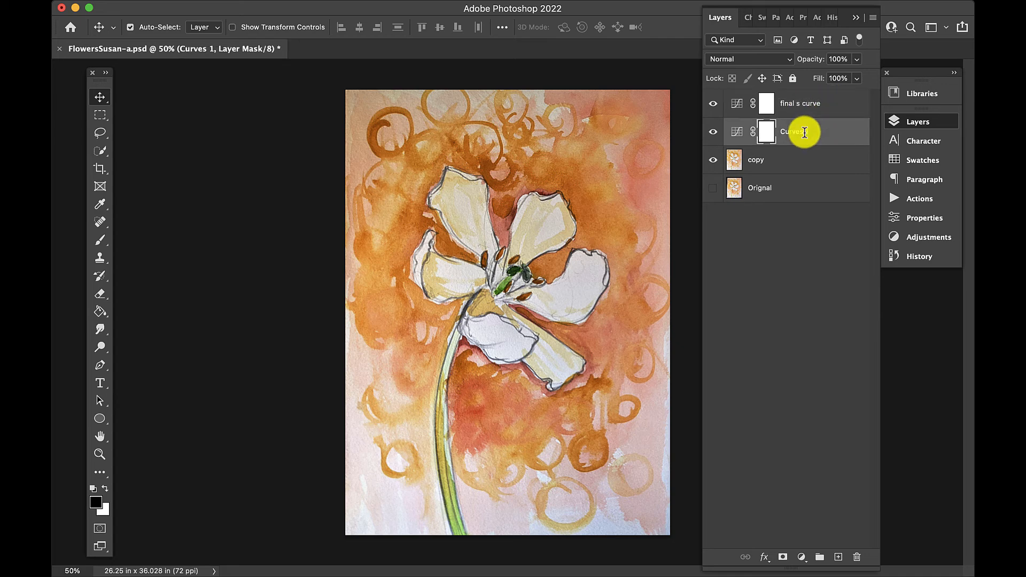
left_click(805, 245)
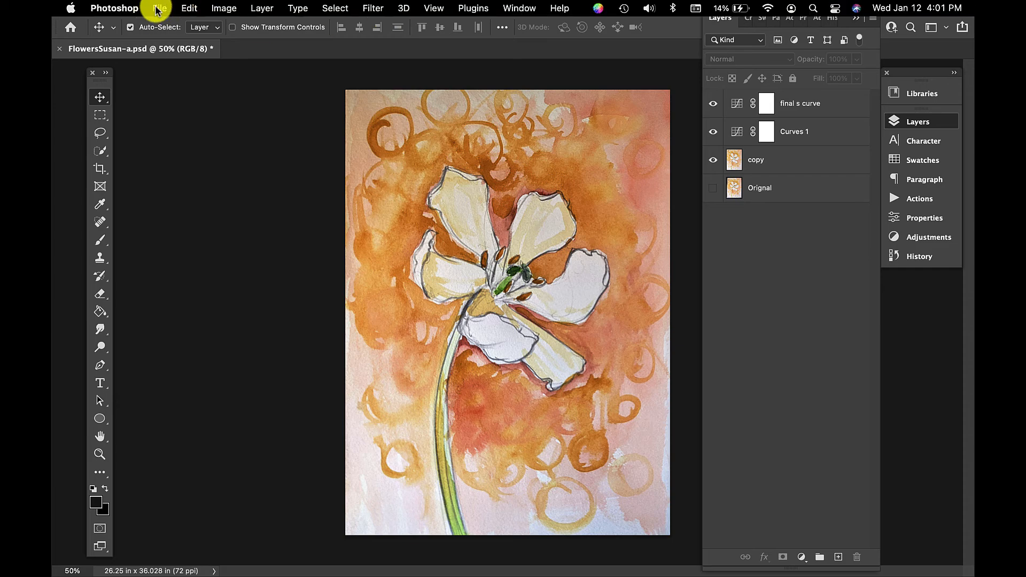
Save the document as a new Photoshop file, adding the prefix "ImageAdjustment" and the artist's surname to its name, with Maximize Compatibility on.
left_click(159, 8)
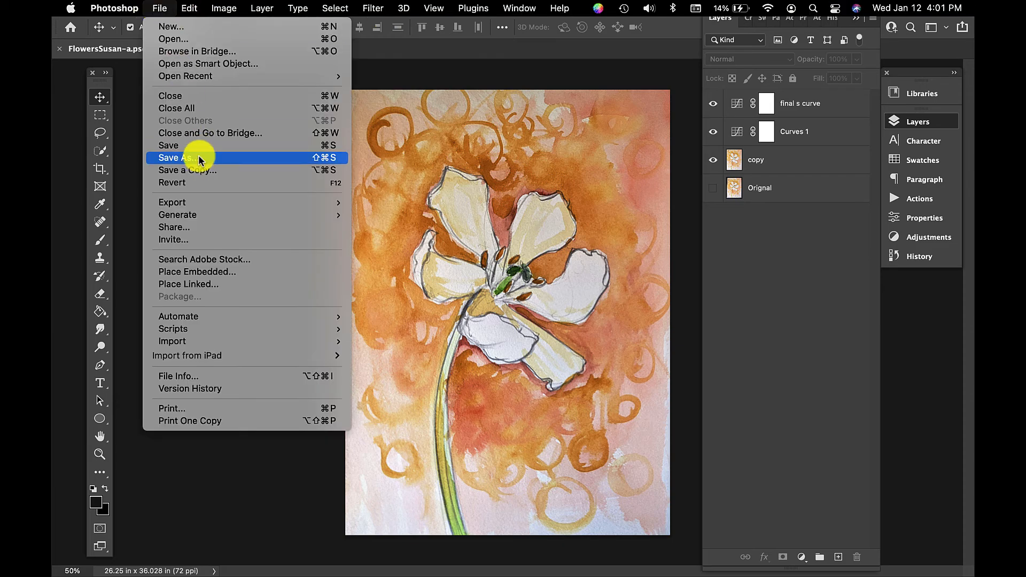
left_click(274, 191)
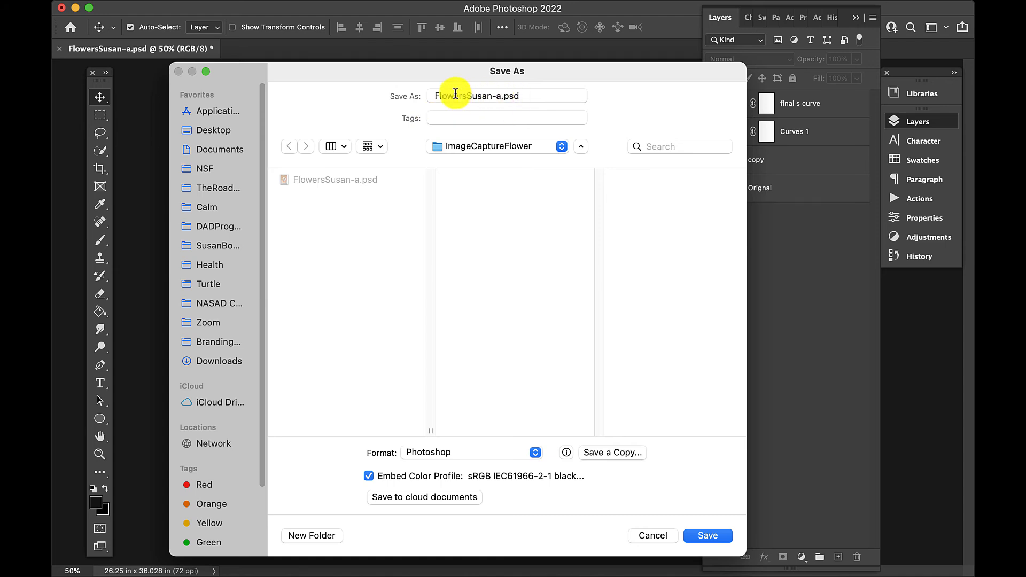
left_click(435, 96)
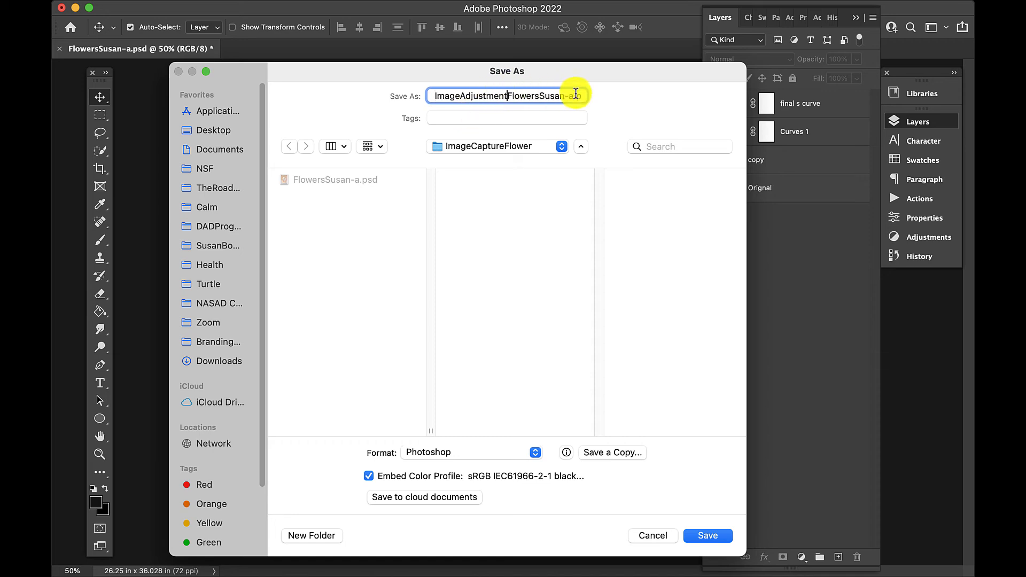
type("ner")
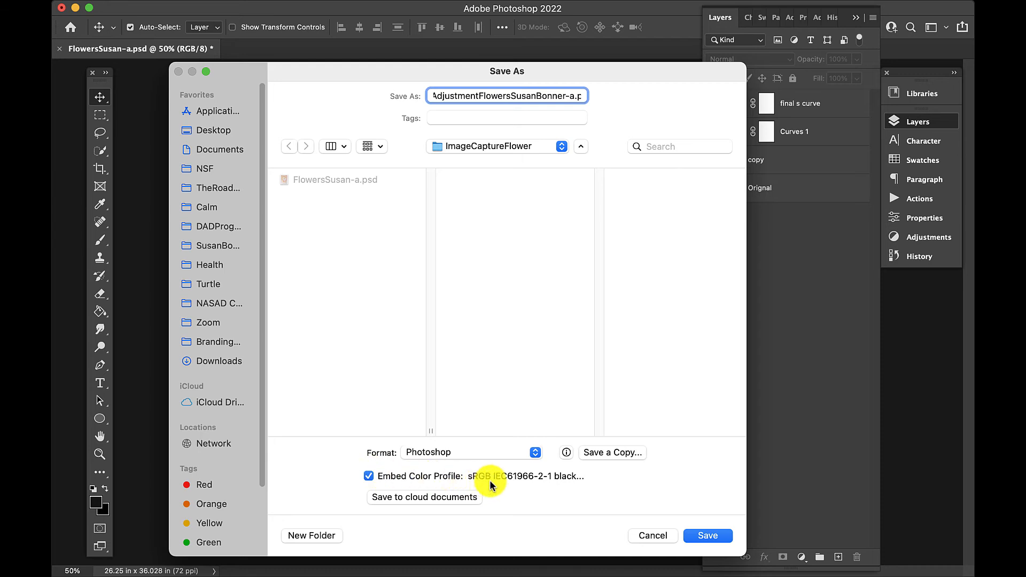
left_click(717, 538)
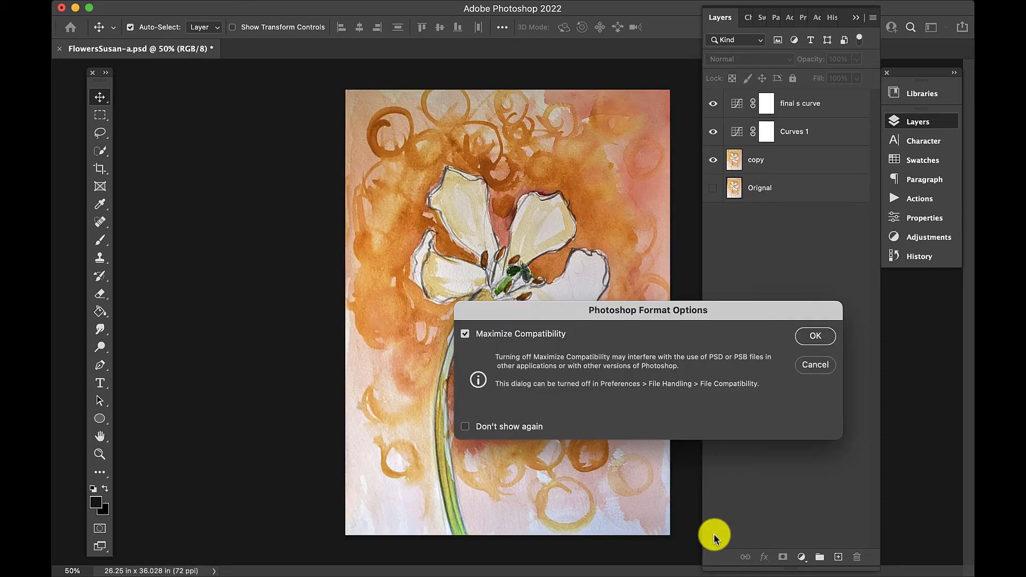
left_click(816, 336)
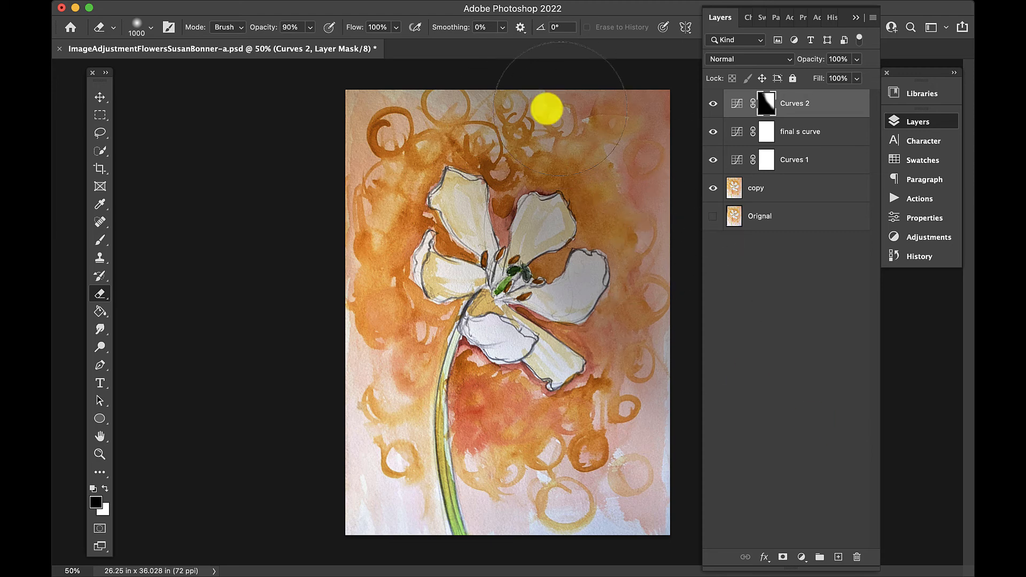
Compare the painting with the masked Curves 2 layer hidden and shown, checking the shading in the upper right corner.
mouse_move(665, 183)
left_mouse_down()
mouse_move(647, 200)
mouse_move(604, 157)
left_mouse_up()
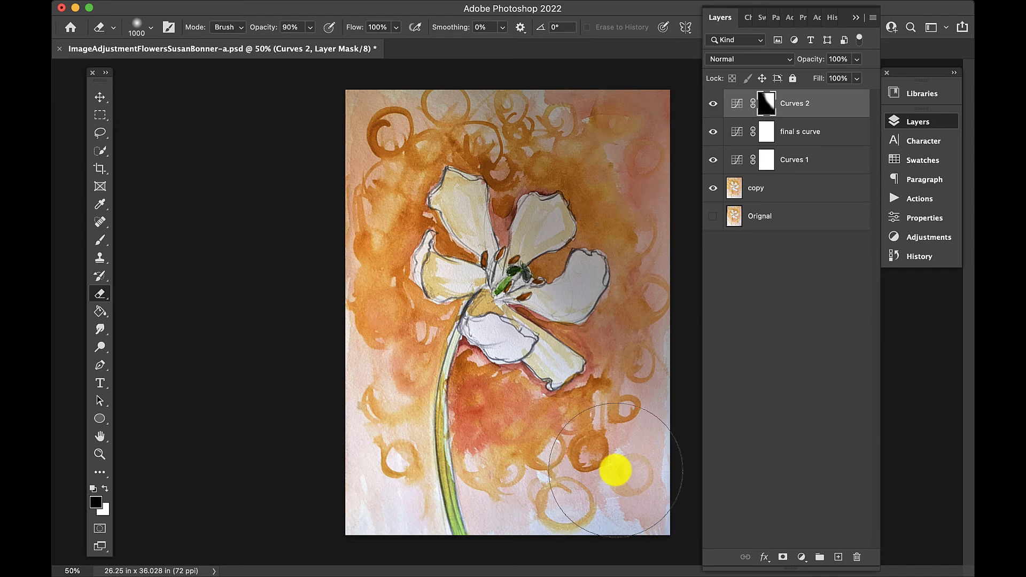
left_click(715, 105)
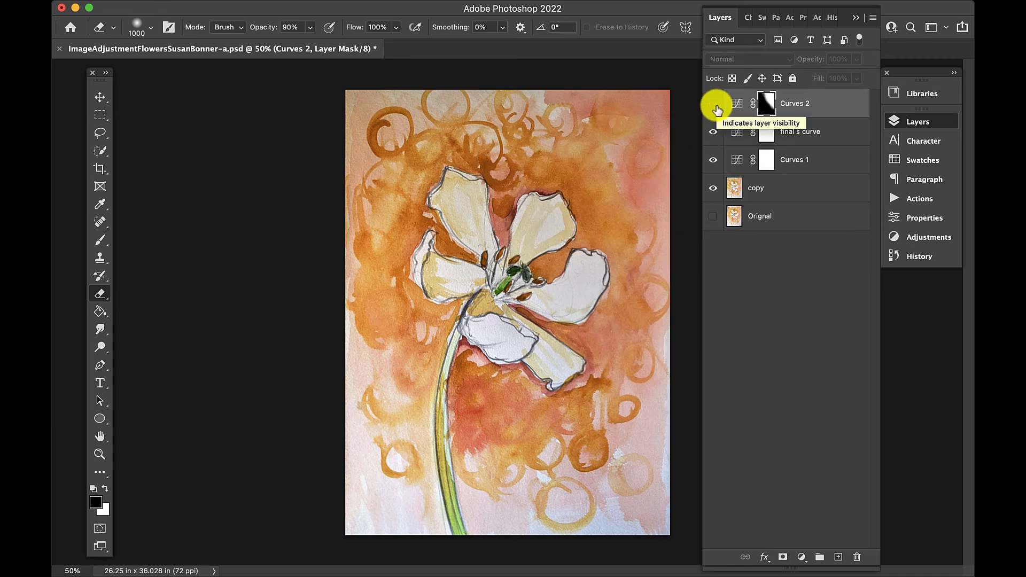
left_click(715, 106)
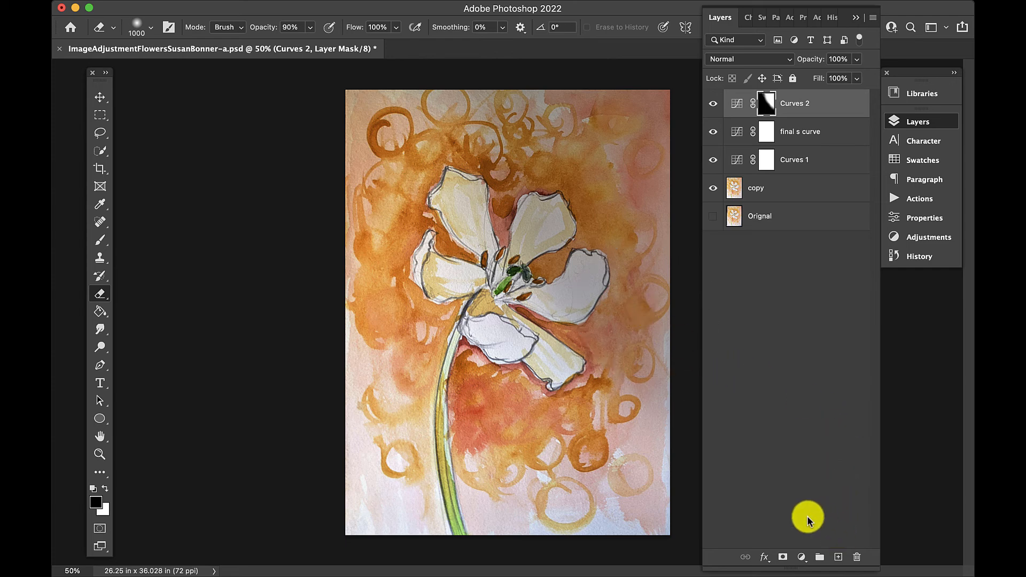
Lasso the shaded upper right part of the painting with a 100 px feather.
left_click(802, 558)
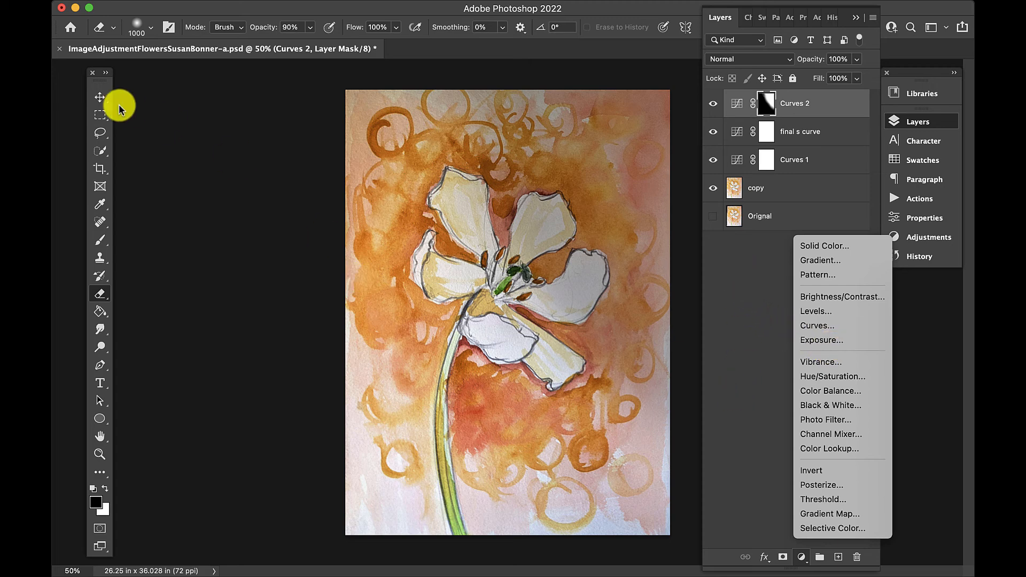
left_click(98, 136)
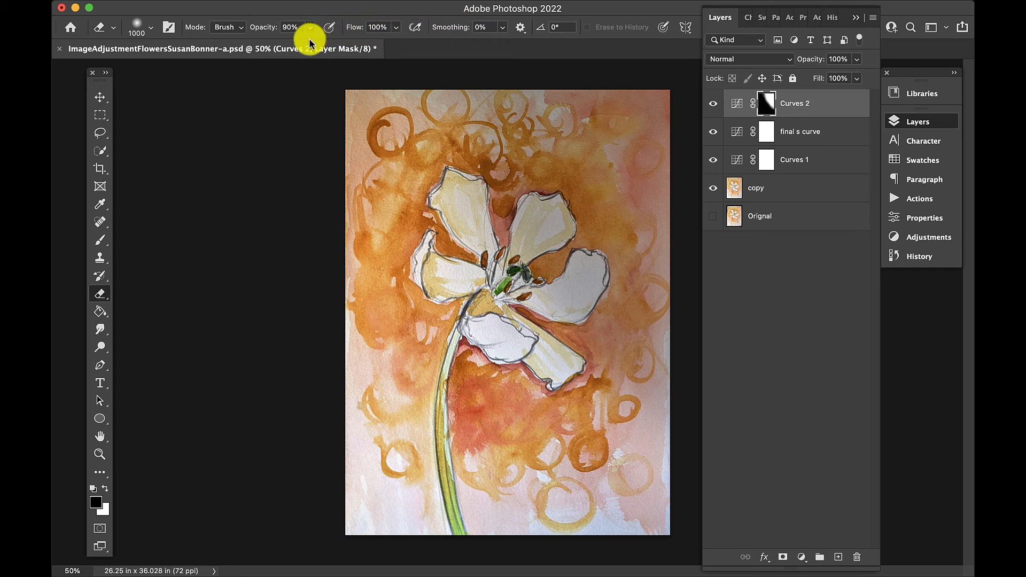
left_click(101, 135)
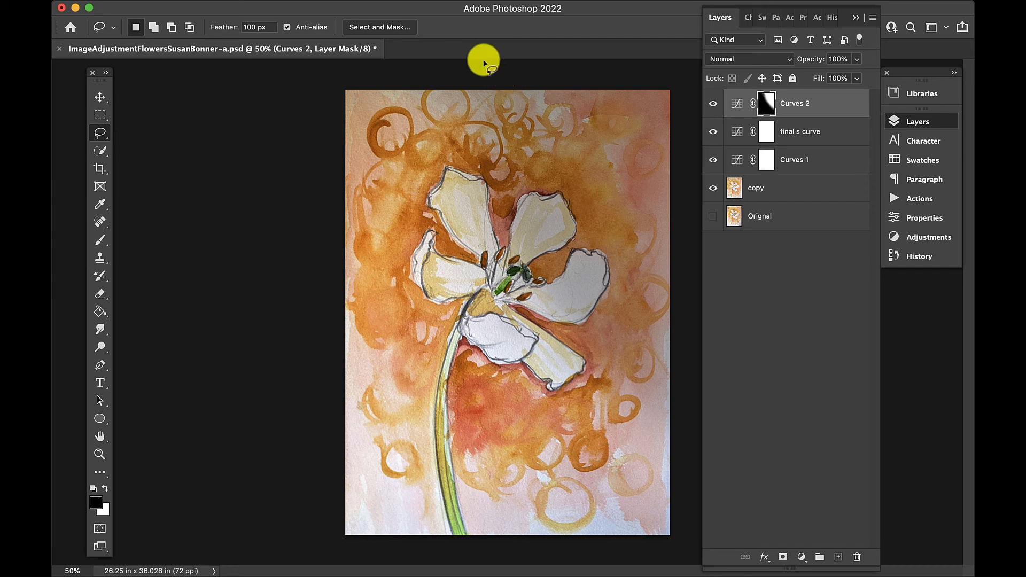
mouse_move(465, 65)
left_mouse_down()
mouse_move(520, 182)
mouse_move(626, 308)
mouse_move(679, 294)
mouse_move(711, 222)
mouse_move(691, 117)
mouse_move(656, 90)
mouse_move(586, 80)
mouse_move(481, 96)
left_mouse_up()
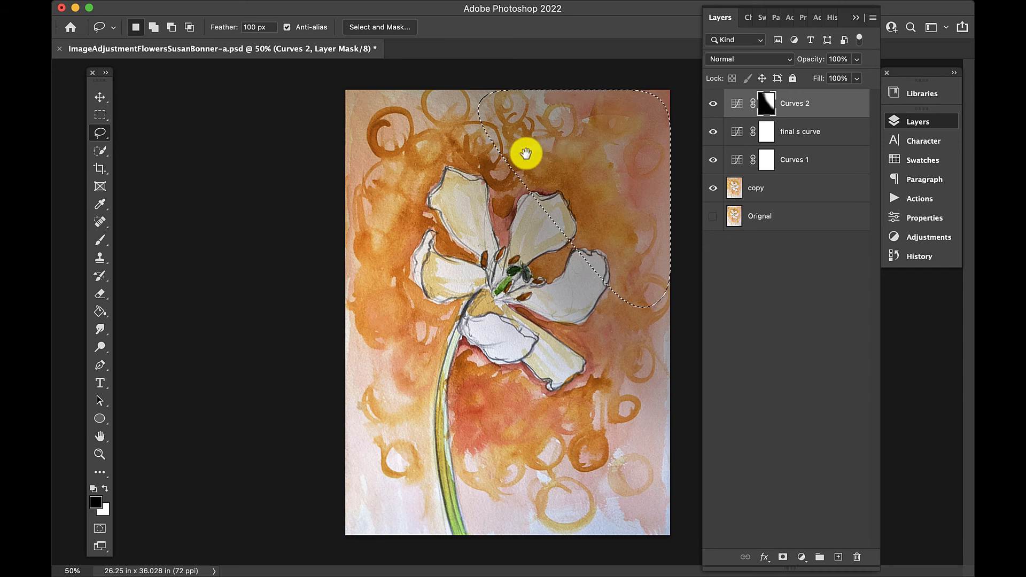
Switch to full-screen mode and extend the lasso selection past the canvas edges to include the painting's upper right corner.
key("f")
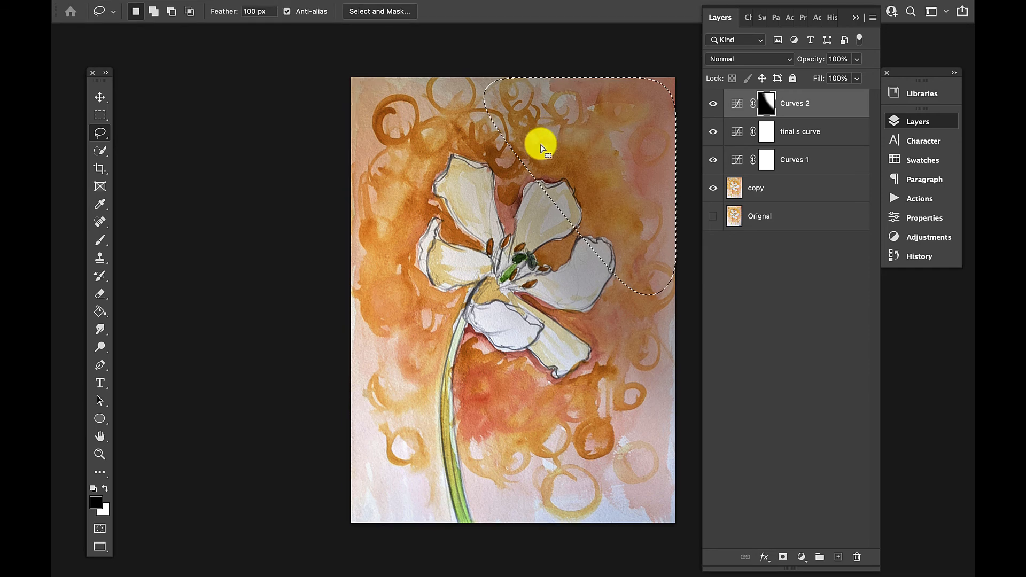
mouse_move(538, 145)
left_mouse_down()
mouse_move(482, 156)
mouse_move(370, 128)
mouse_move(429, 153)
mouse_move(424, 176)
left_mouse_up()
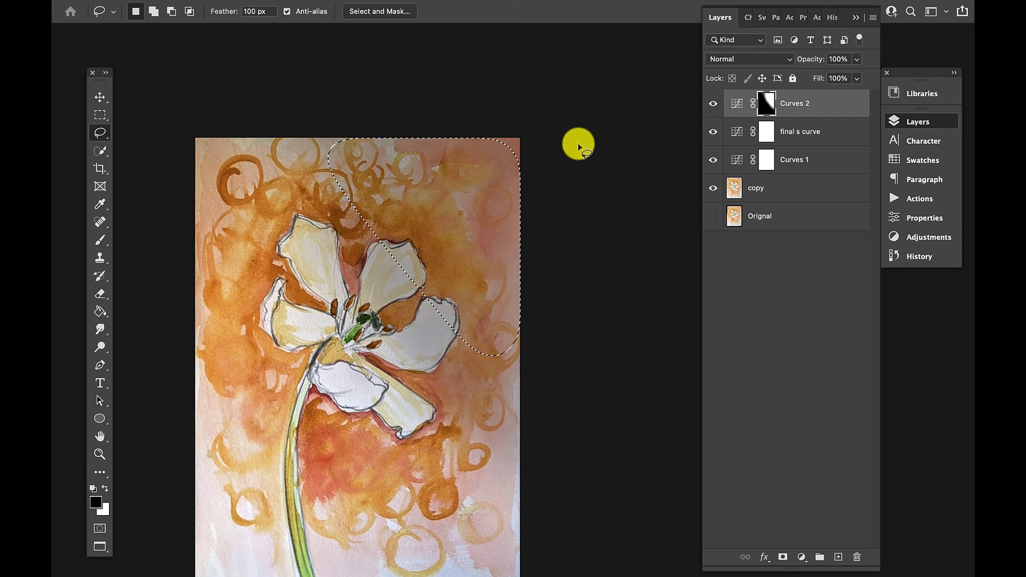
key("shift")
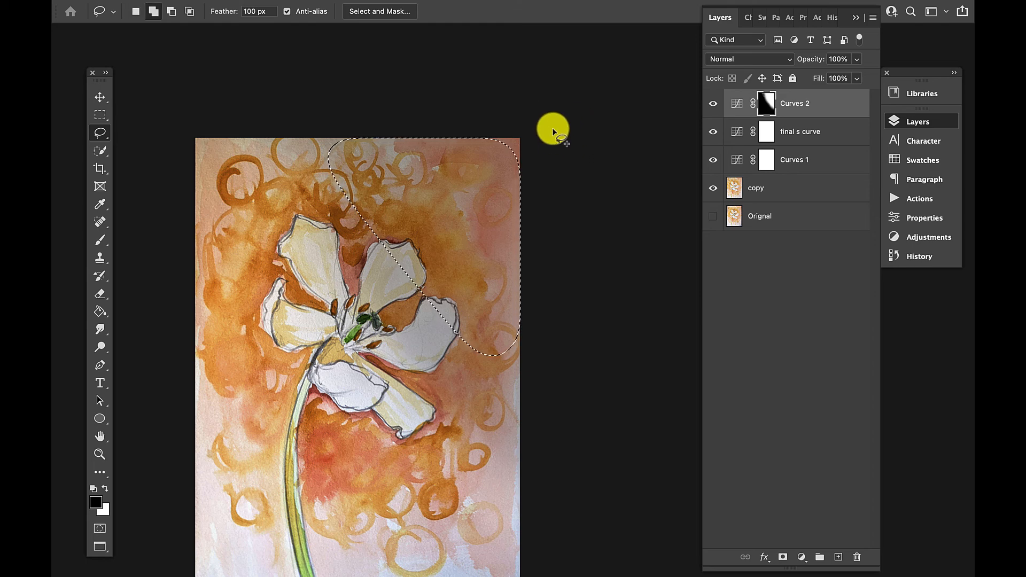
mouse_move(471, 61)
left_mouse_down()
mouse_move(433, 79)
mouse_move(405, 143)
mouse_move(460, 234)
mouse_move(623, 195)
mouse_move(517, 45)
left_mouse_up()
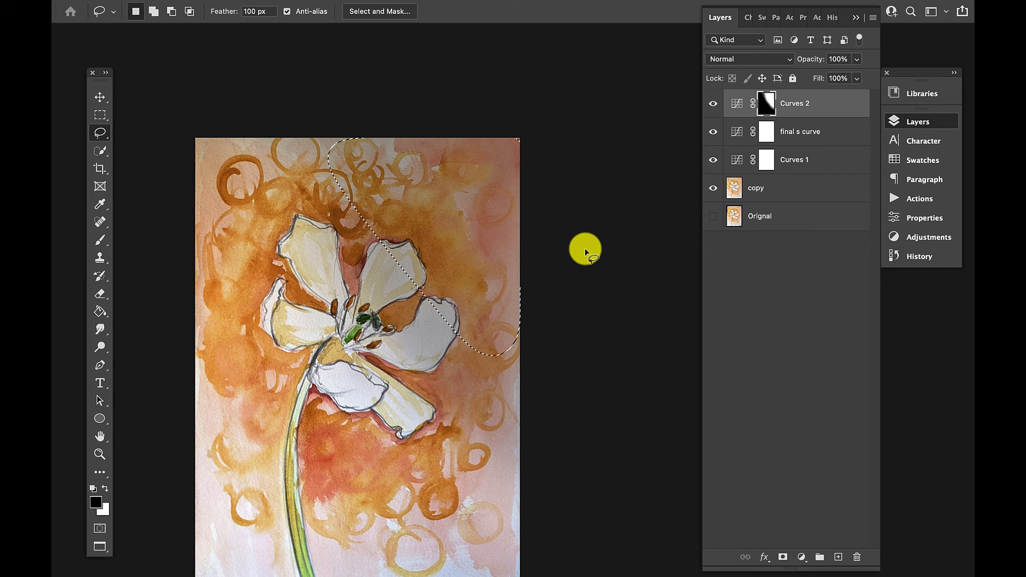
Add a Curves adjustment for the selected corner and shape it with points at 183 to 200, 100 to 92 and 144 to 148.
left_click(802, 558)
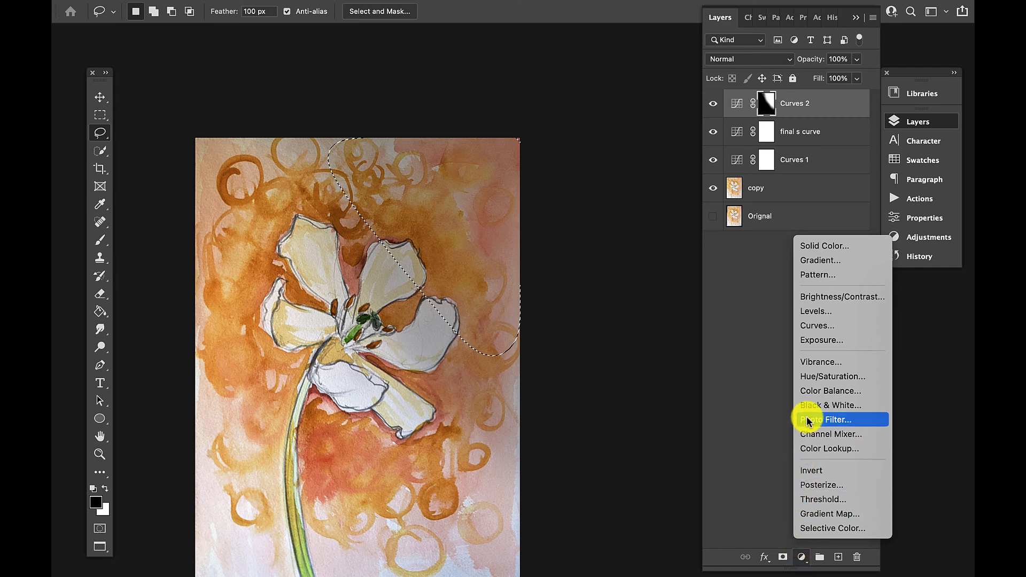
left_click(807, 332)
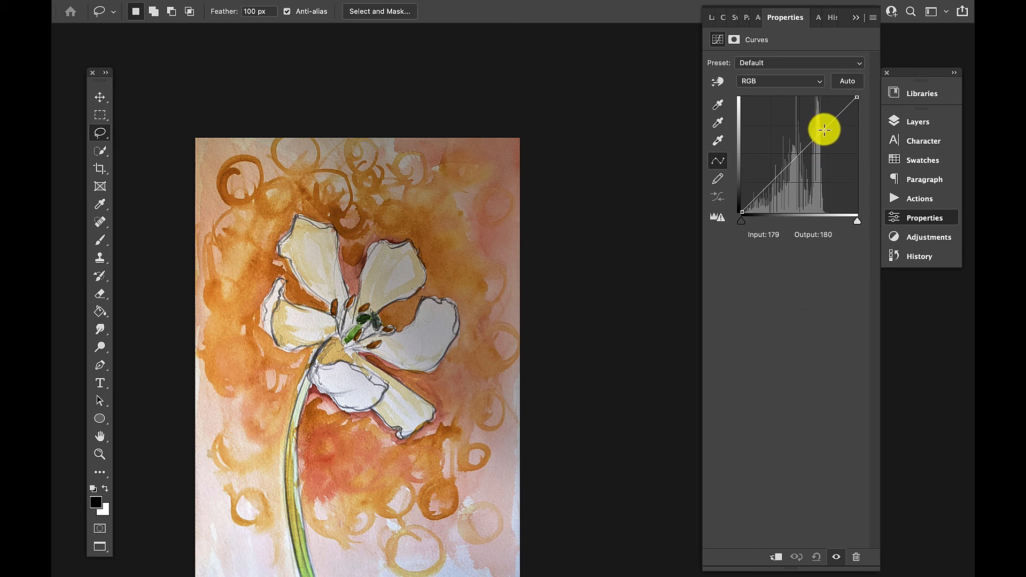
left_click_drag(827, 129, 812, 109)
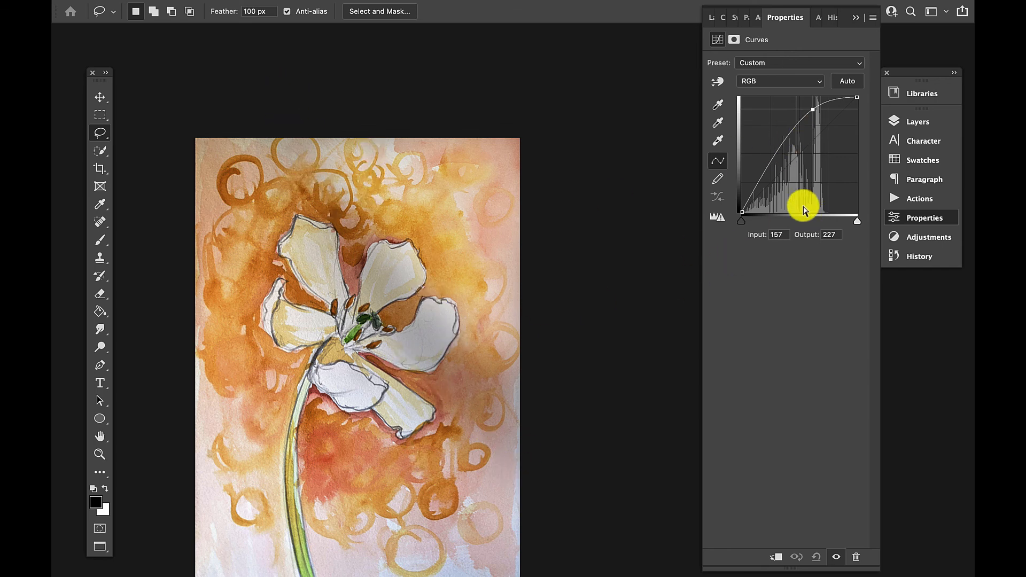
left_click_drag(813, 110, 825, 125)
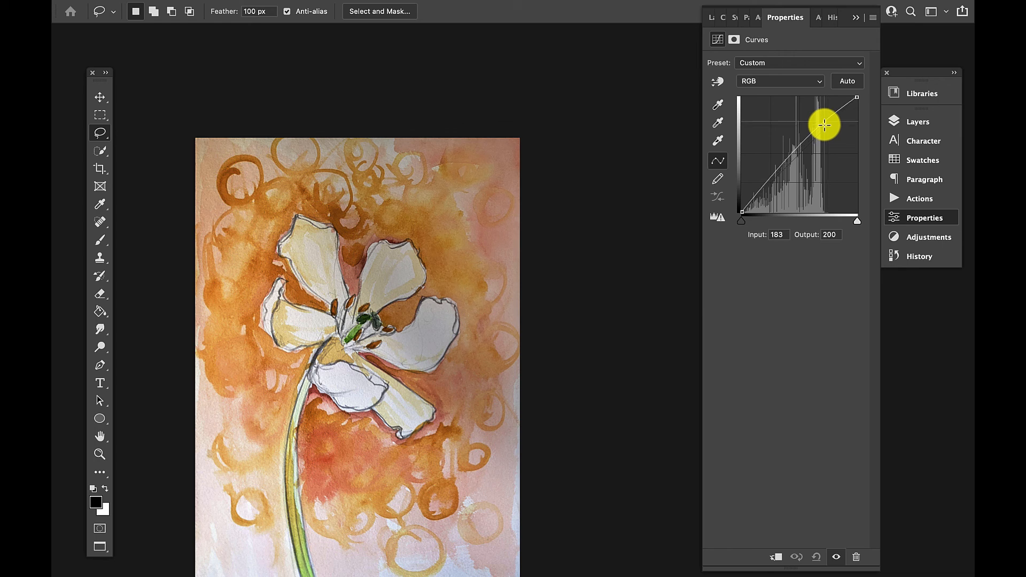
mouse_move(783, 166)
left_mouse_down()
mouse_move(796, 189)
mouse_move(787, 171)
left_mouse_up()
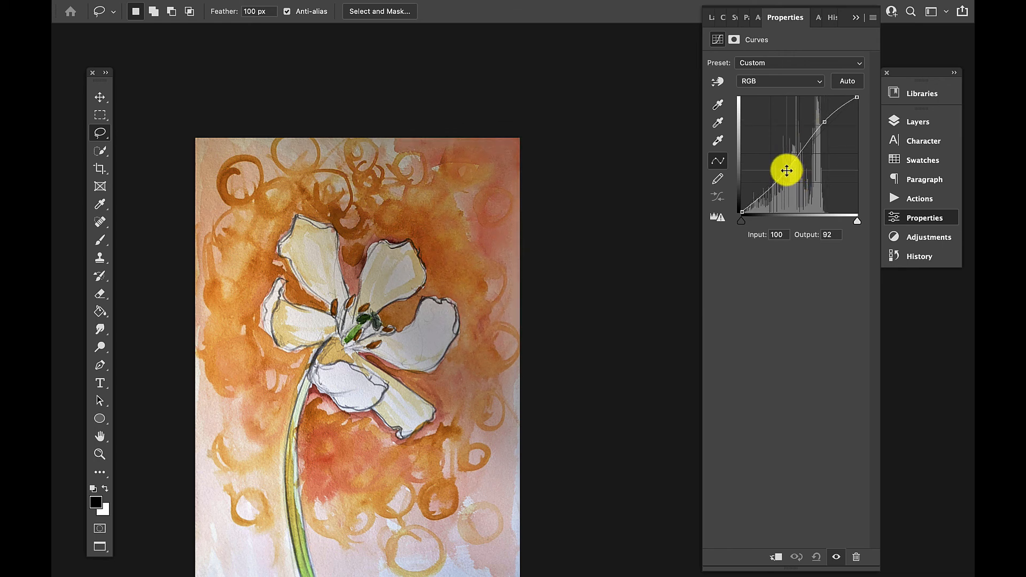
left_click(807, 146)
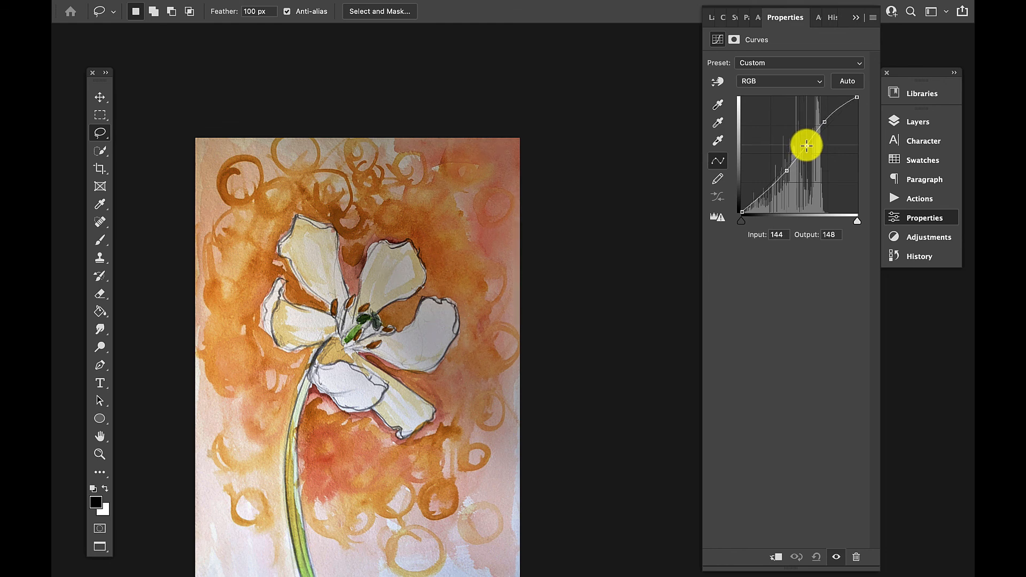
Move the upper curve point to input 188, output 197, and compare the painting with the Curves 3 layer hidden and shown.
left_click(826, 123)
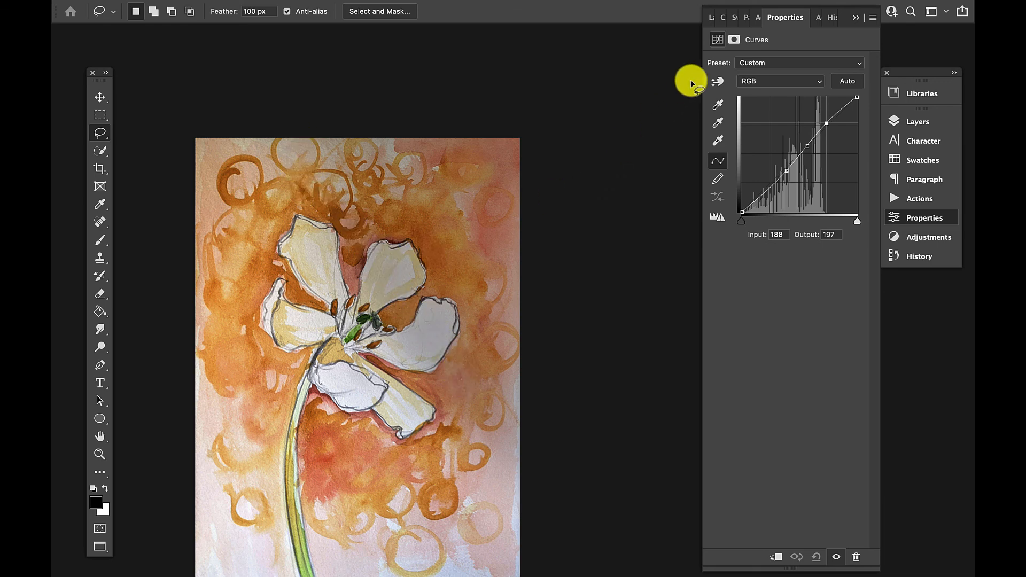
left_click(709, 18)
left_click(712, 104)
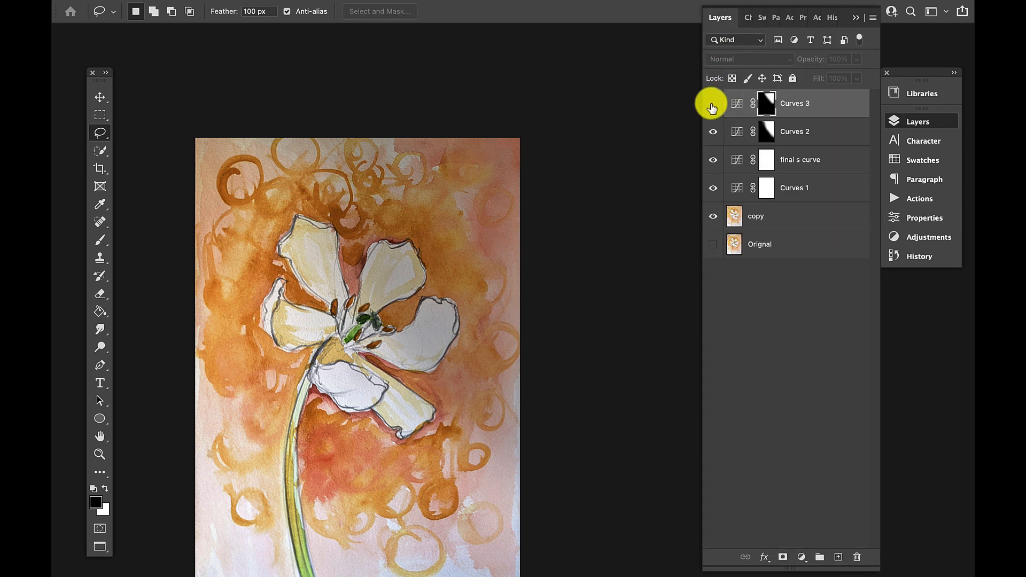
left_click(712, 106)
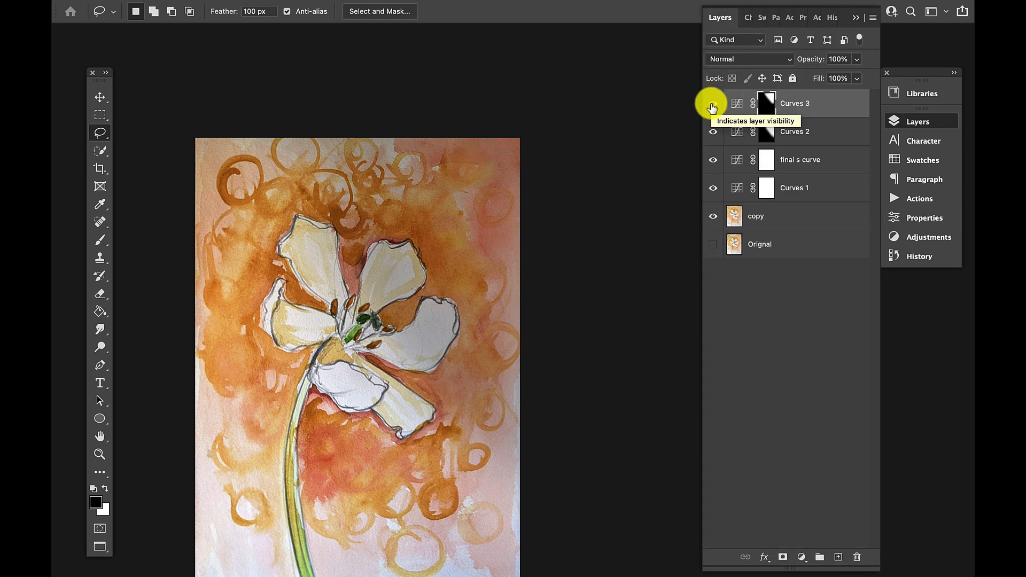
left_click(713, 106)
left_click(713, 106)
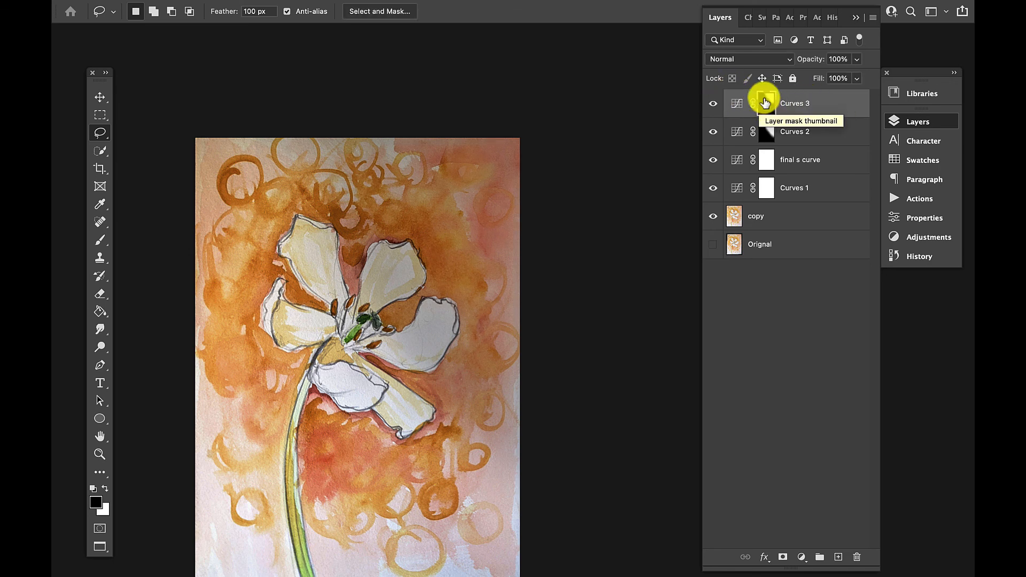
key("super+i")
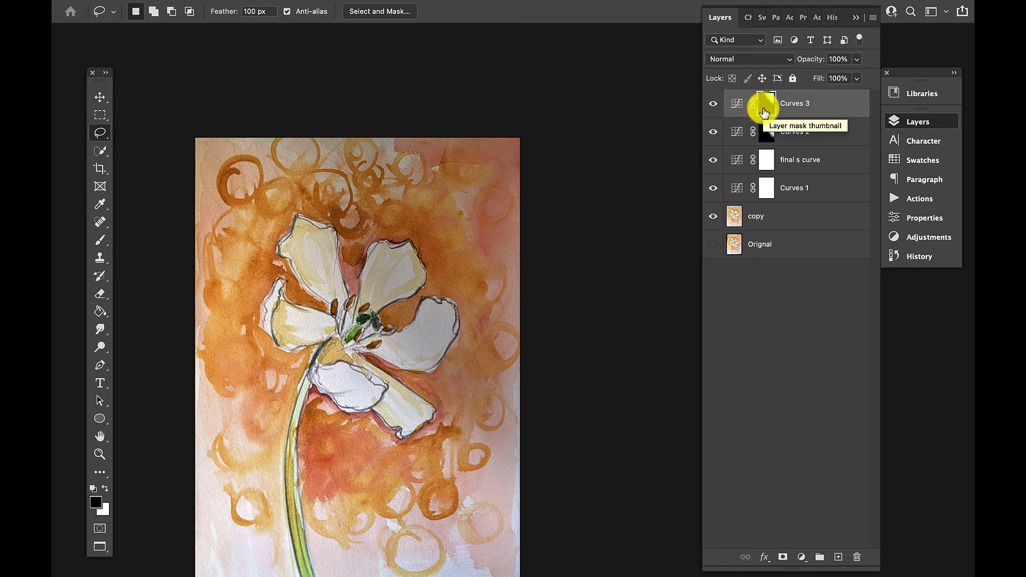
key("ctrl+i")
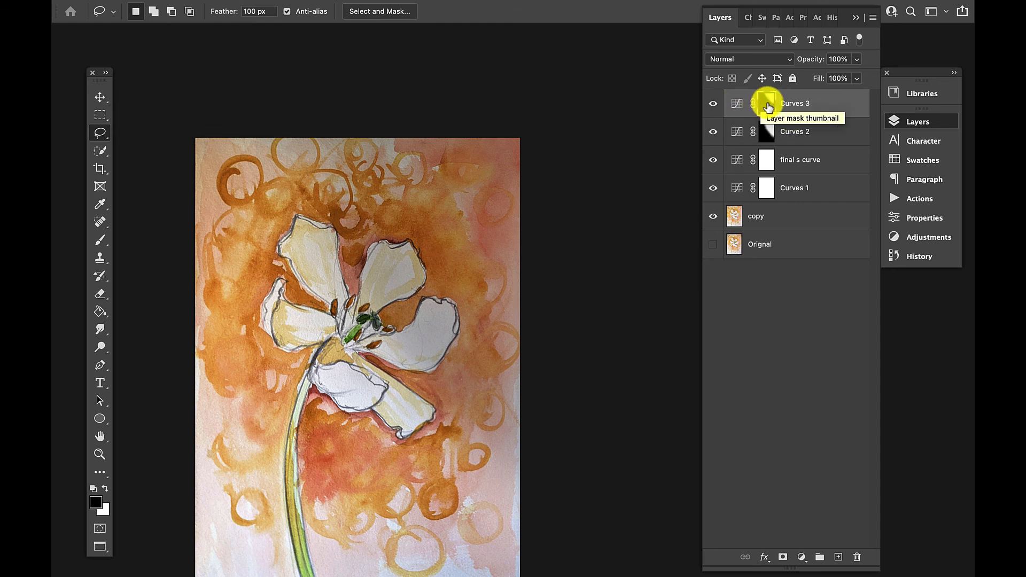
left_click(736, 106)
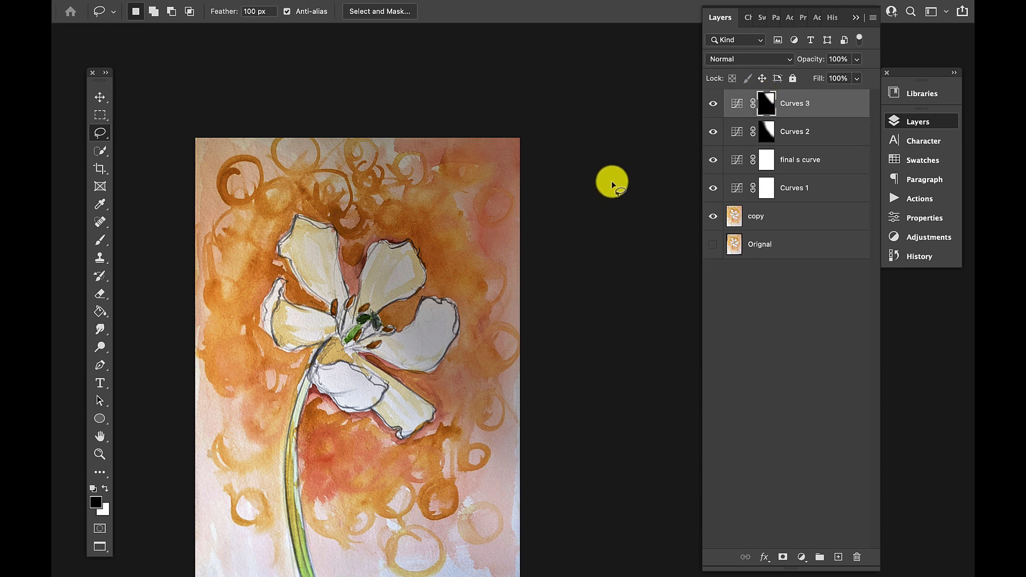
Choose the Soft Round brush with 0% hardness and brush over the Curves 3 mask to blend the edge of the correction.
key("b")
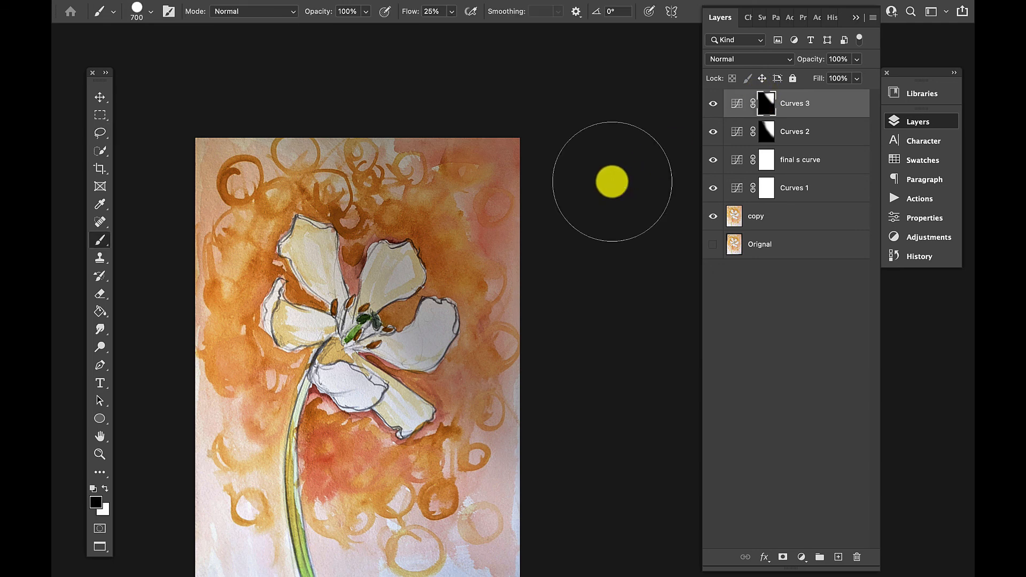
left_click(148, 18)
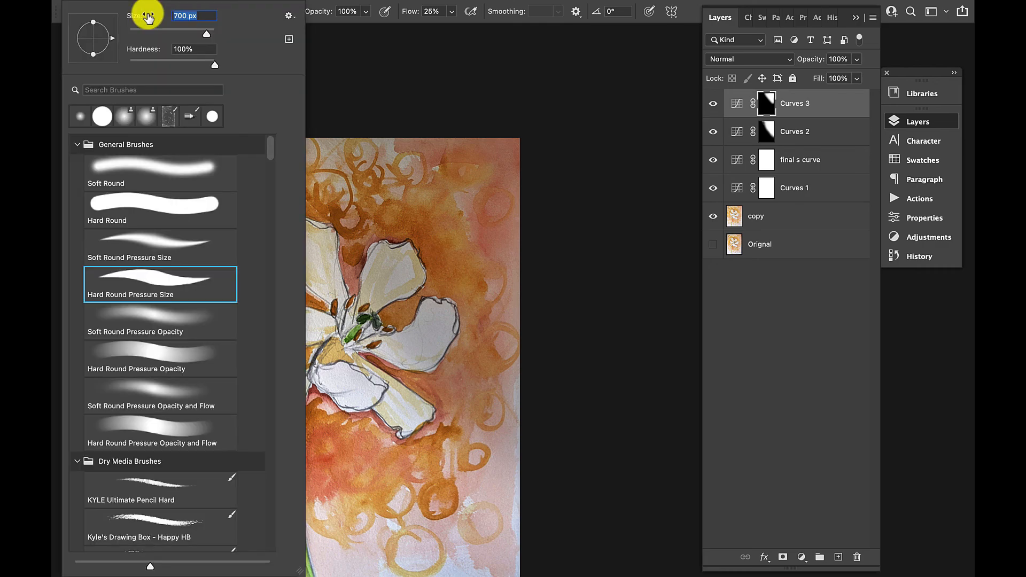
left_click(184, 167)
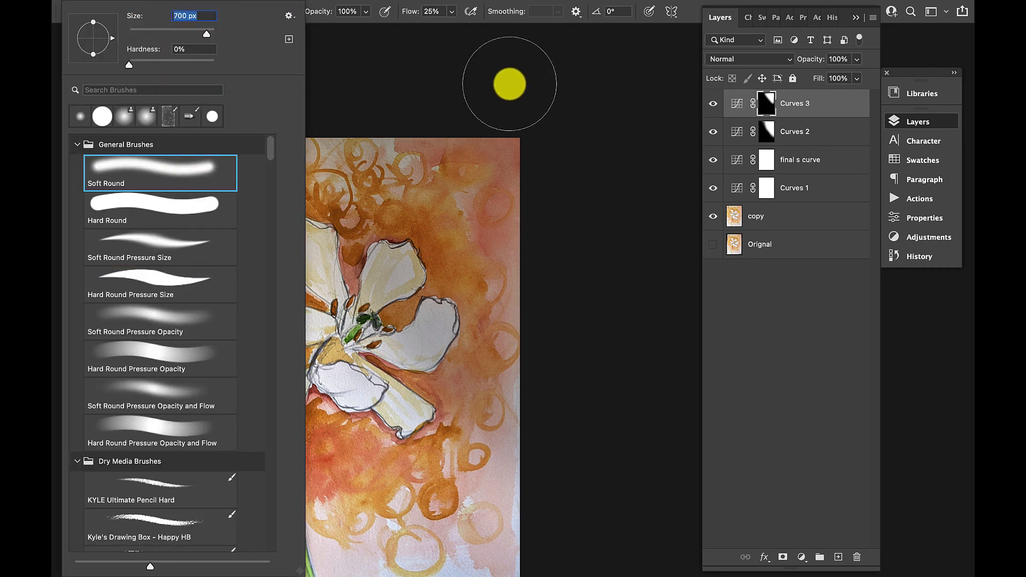
left_click(599, 60)
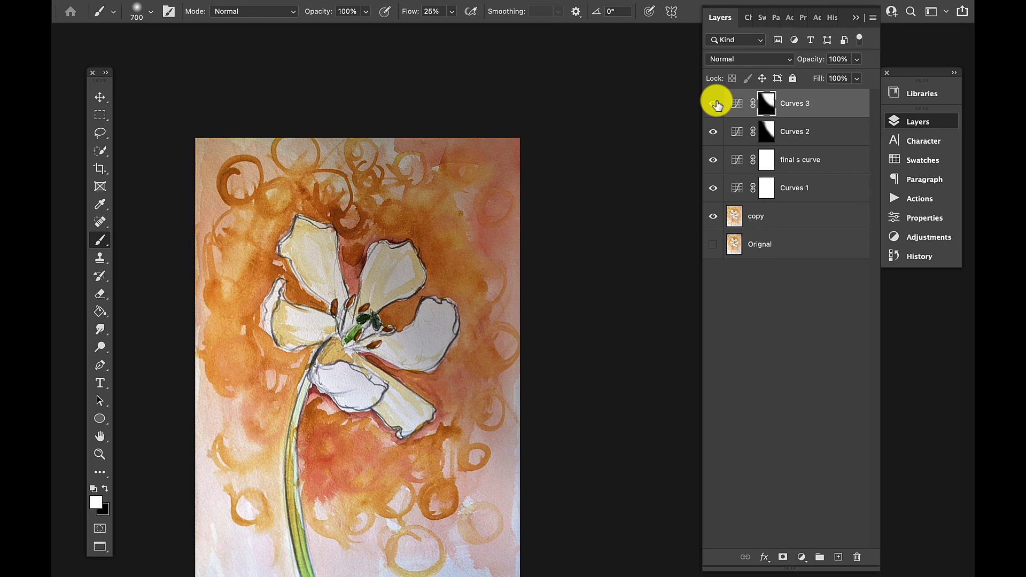
Compare the history states before and after the mask brush strokes, keeping the latest one, and check the whole painting.
left_click(827, 20)
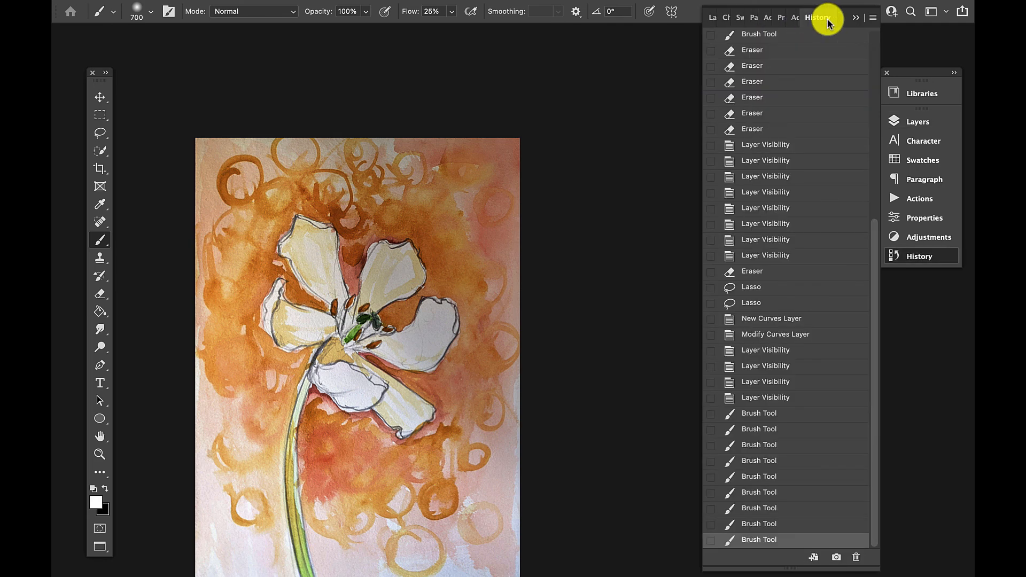
left_click(767, 400)
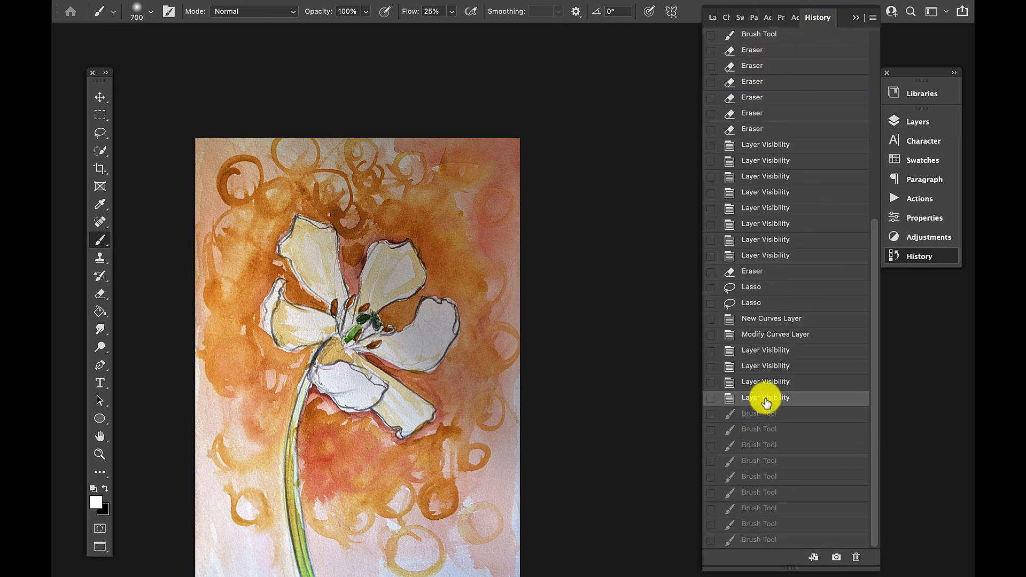
left_click(768, 541)
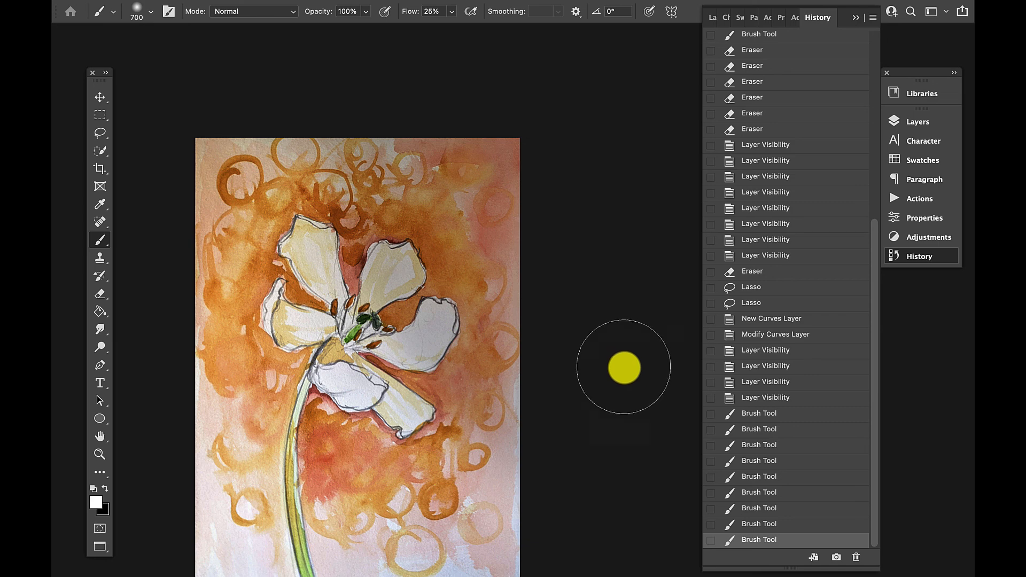
left_click(708, 18)
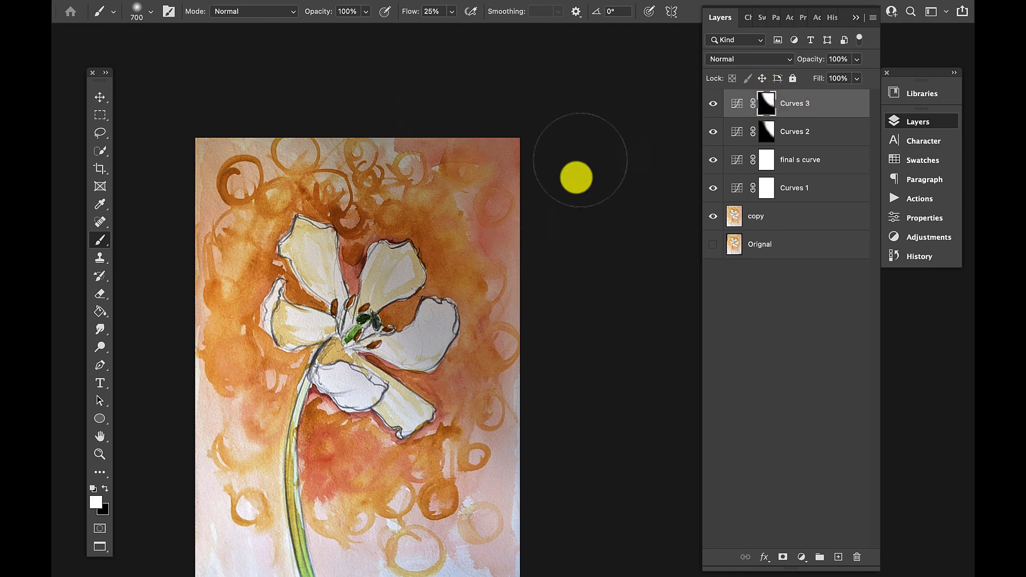
mouse_move(426, 4)
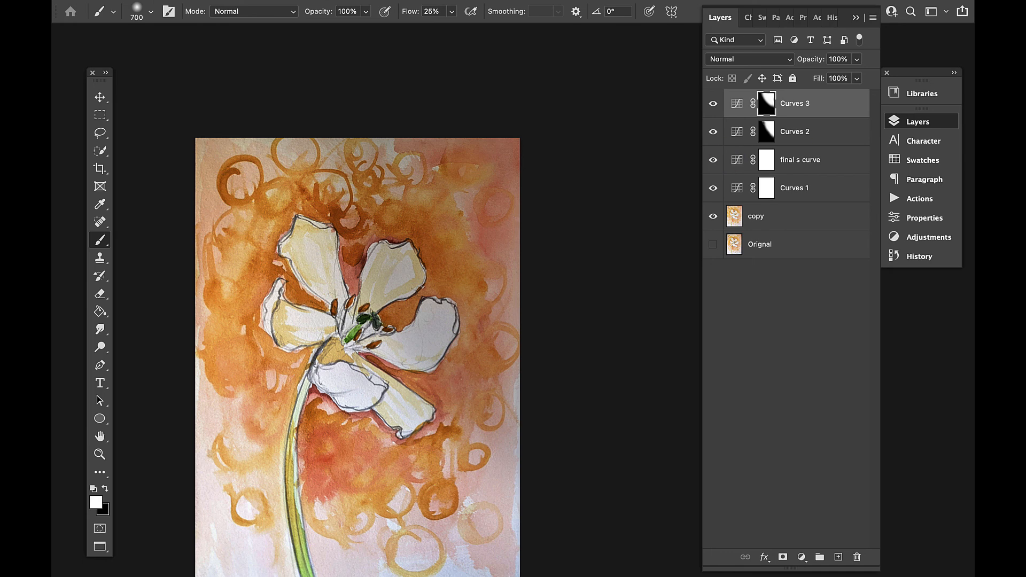
scroll(634, 453, "down", 3)
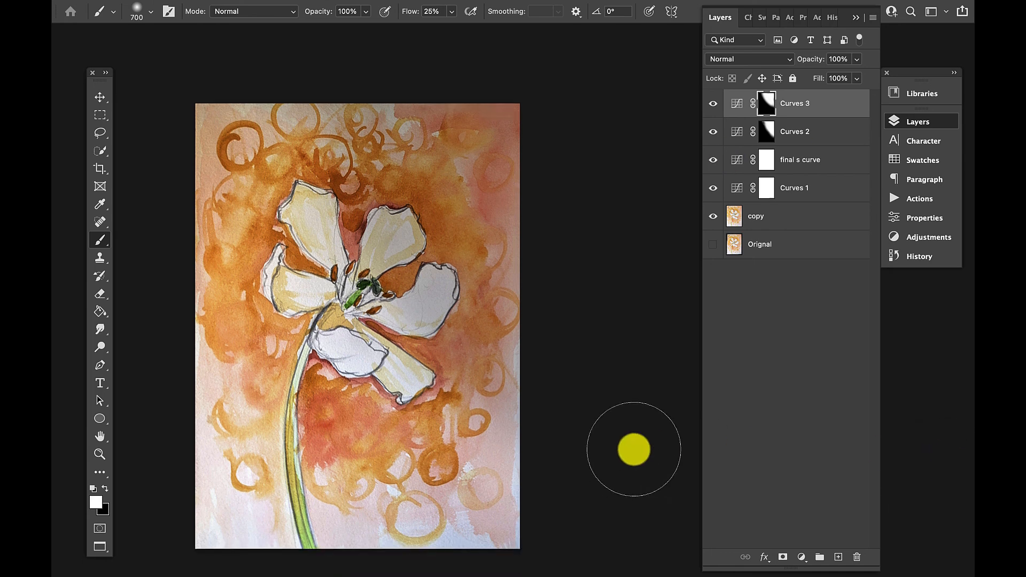